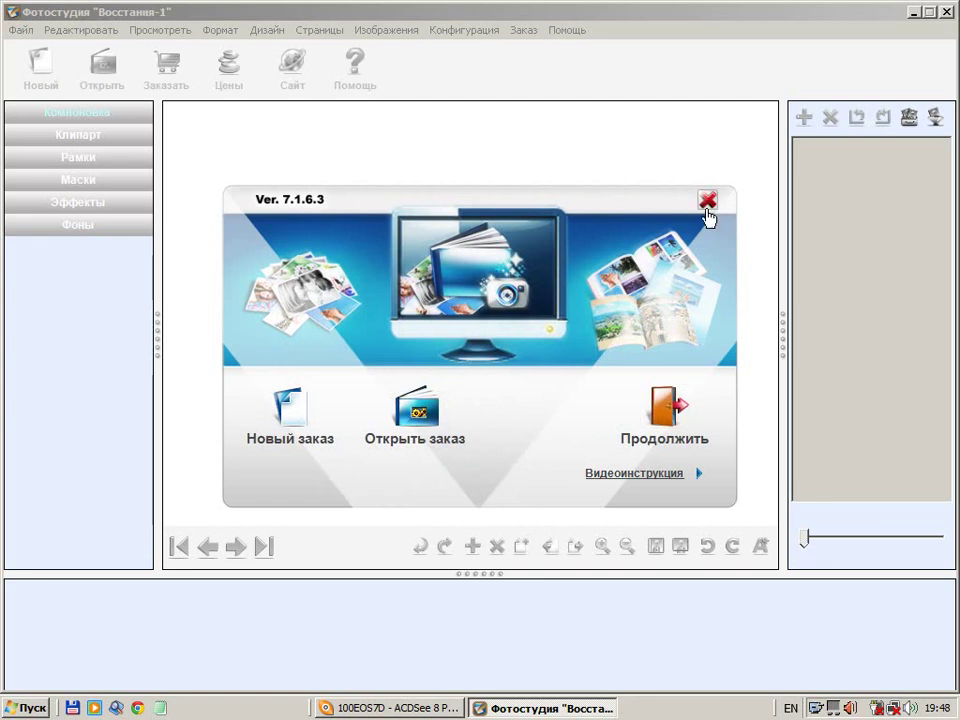
Close the welcome screen and start a new album
{"action": "left_click", "coordinate": [707, 200]}
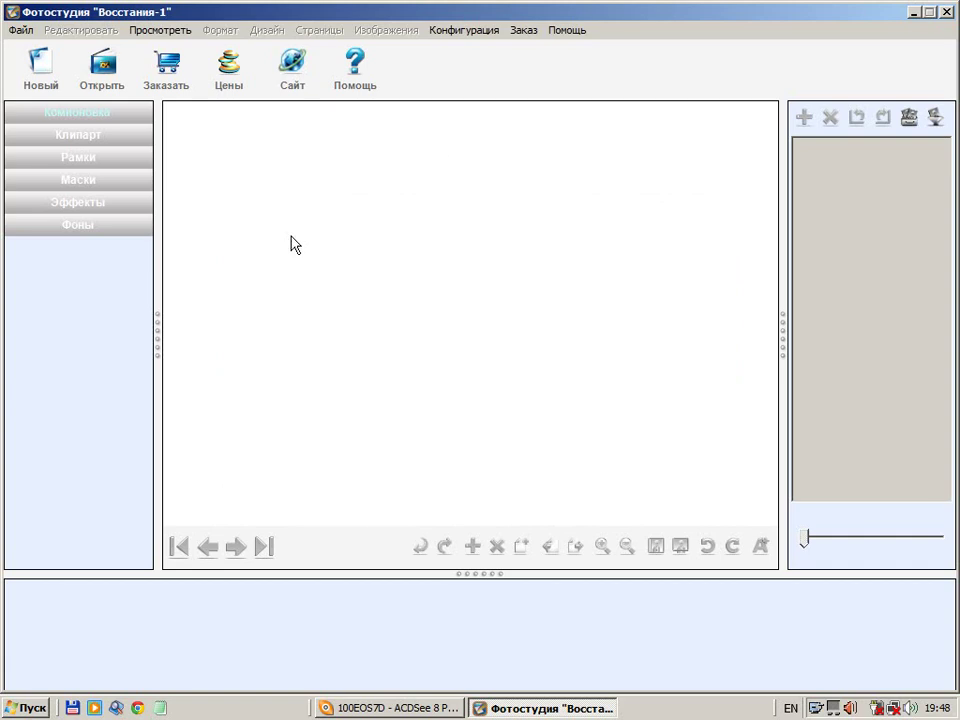
{"action": "left_click", "coordinate": [42, 68]}
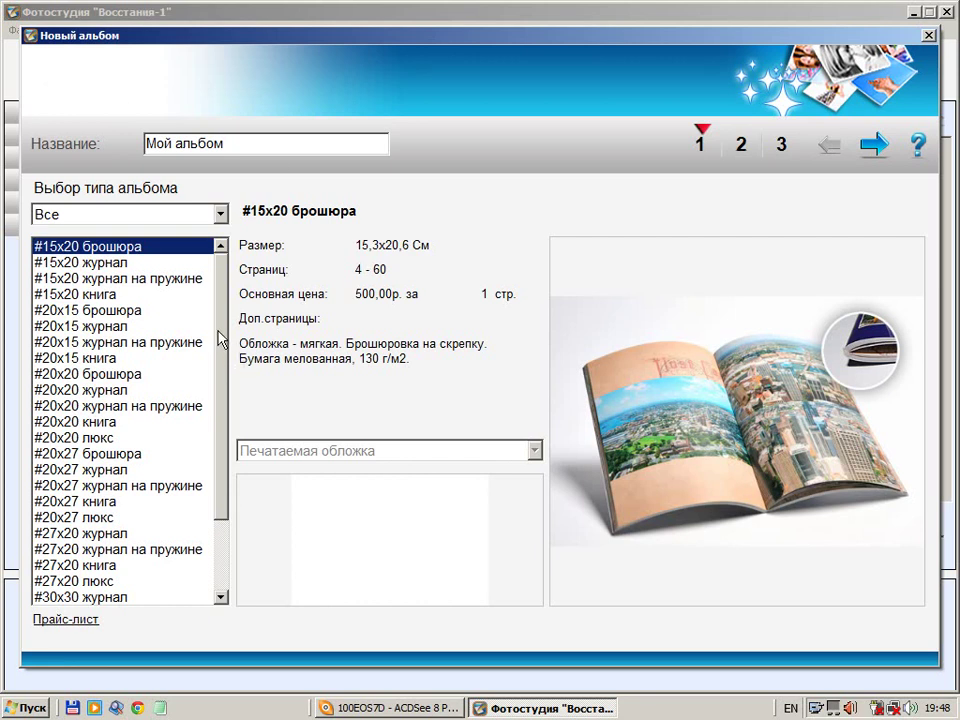
Browse the Люкс, soft spiral, stapled brochure and soft thermal-glue journal album types
{"action": "left_click_drag", "start_coordinate": [221, 336], "coordinate": [225, 293]}
{"action": "left_click", "coordinate": [220, 214]}
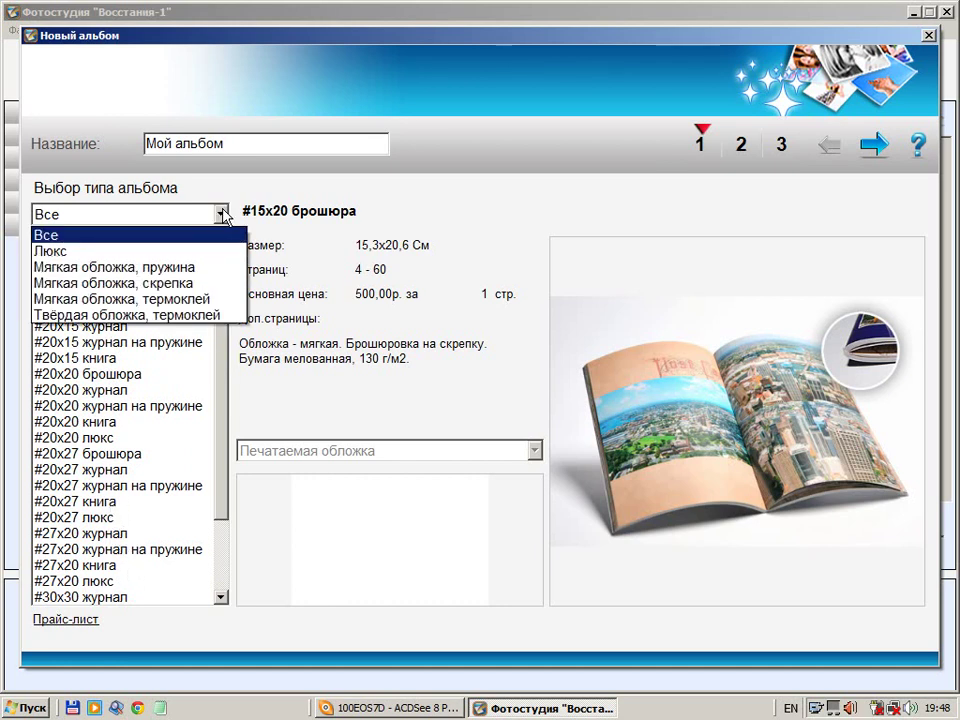
{"action": "left_click", "coordinate": [130, 251]}
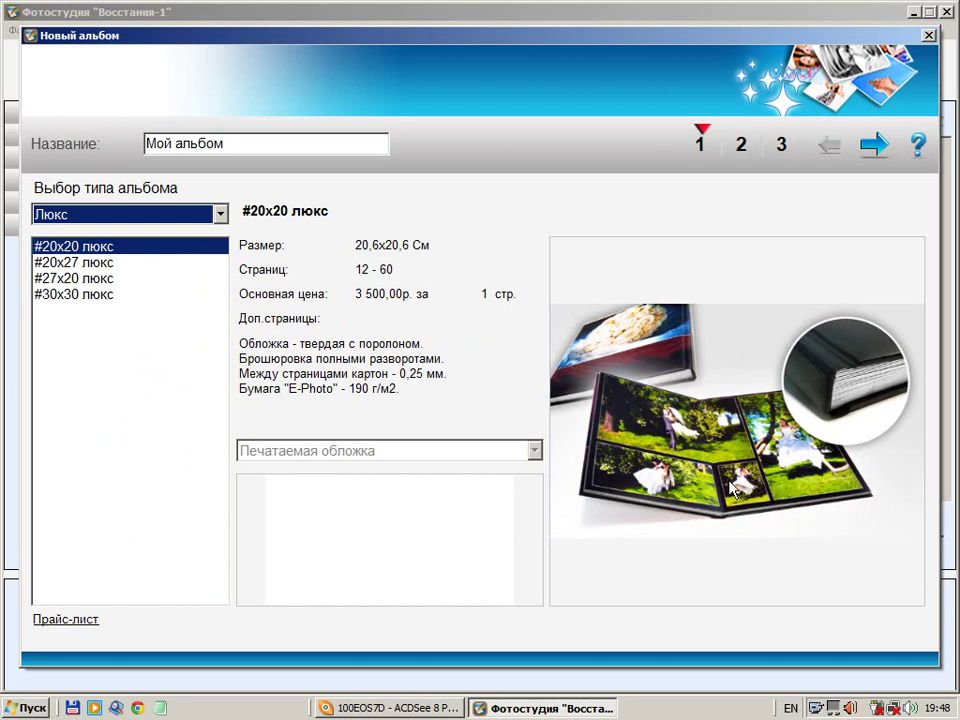
{"action": "left_click", "coordinate": [220, 214]}
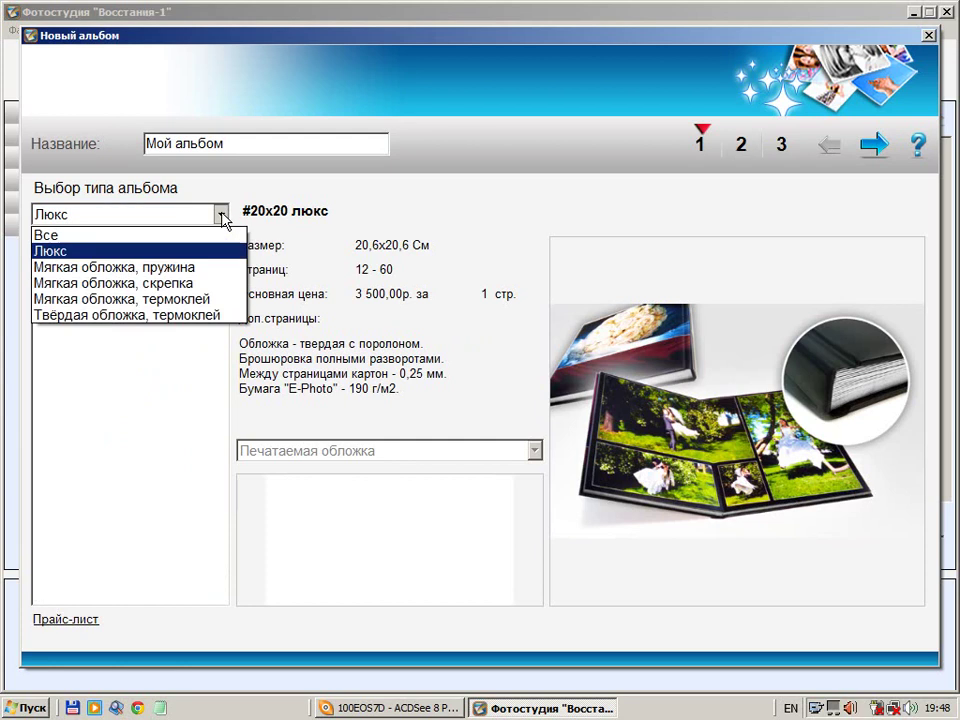
{"action": "left_click", "coordinate": [204, 268]}
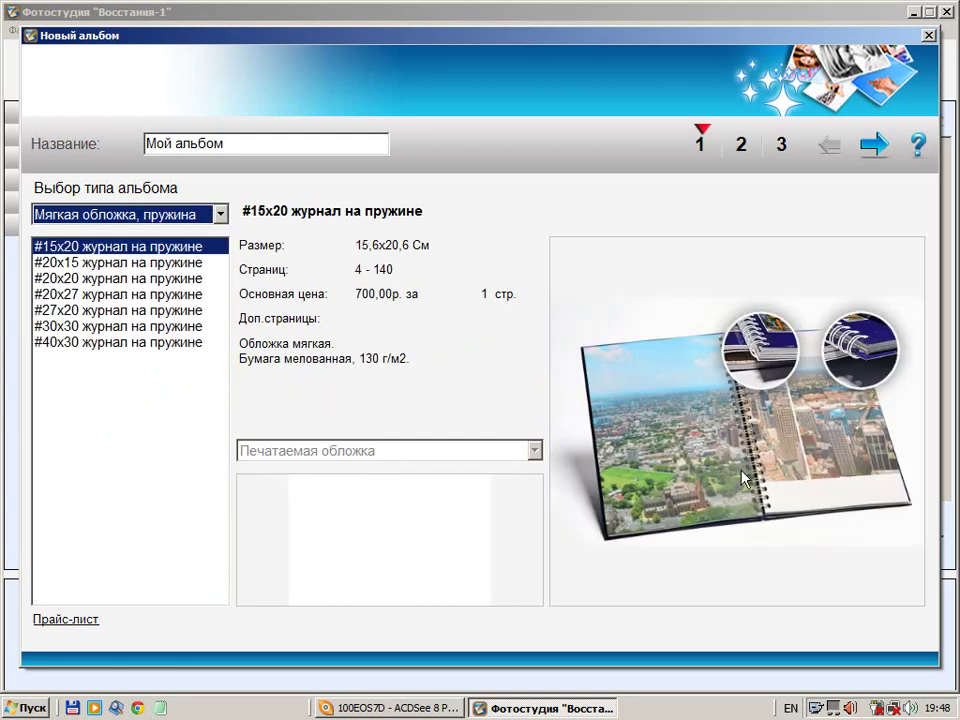
{"action": "left_click", "coordinate": [220, 214]}
{"action": "left_click", "coordinate": [197, 282]}
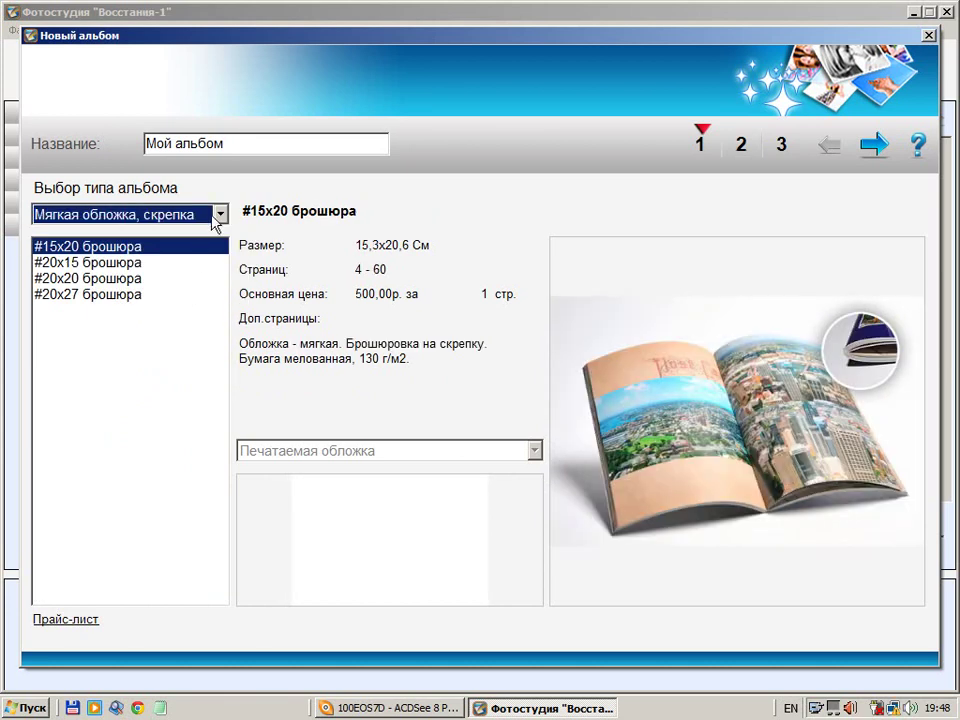
{"action": "left_click", "coordinate": [220, 214]}
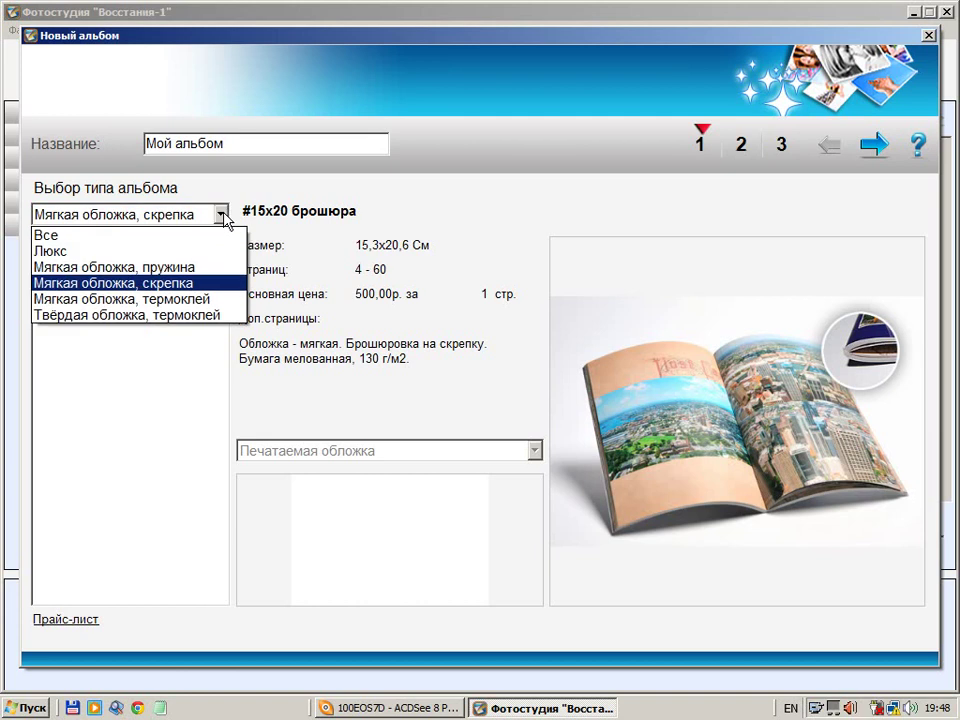
{"action": "left_click", "coordinate": [203, 298]}
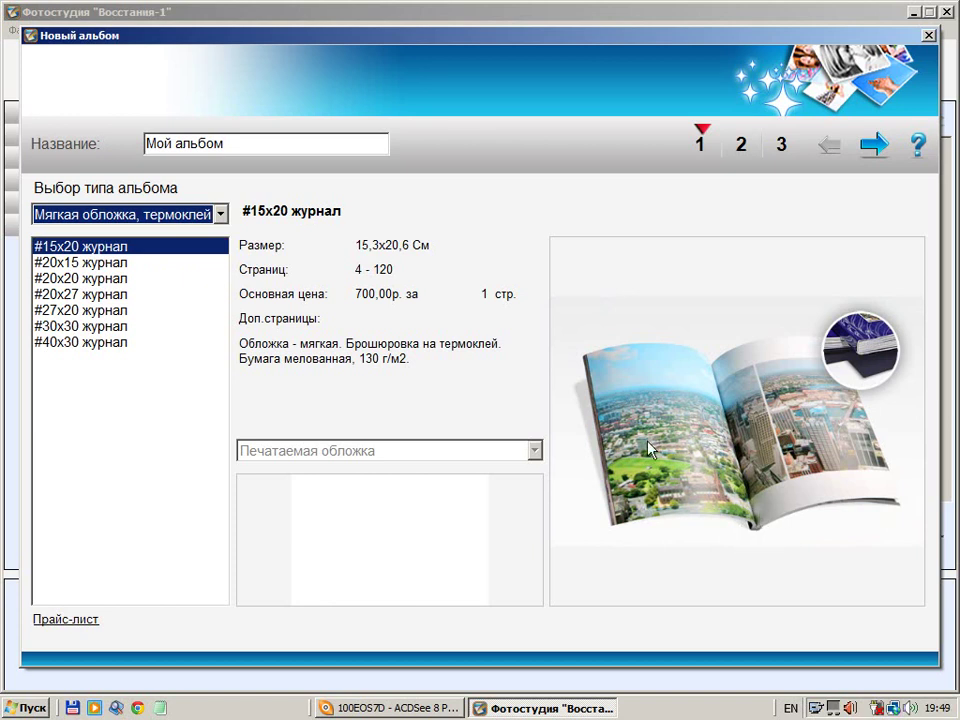
Check hard-cover thermal-glue books, then settle on Мягкая обложка, термоклей #27x20 журнал
{"action": "left_click", "coordinate": [222, 214]}
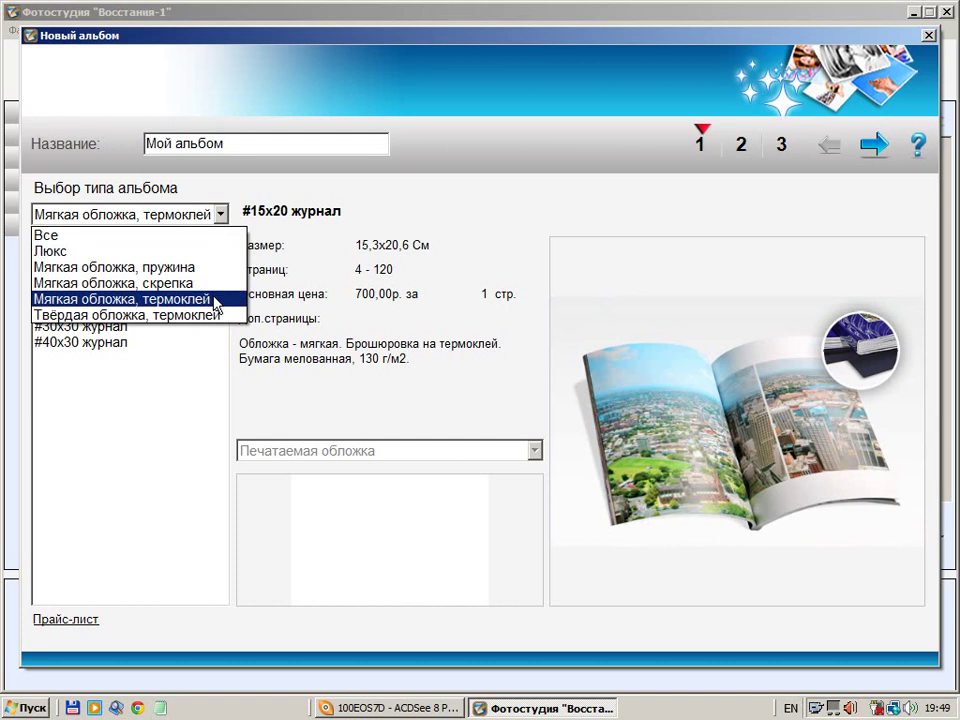
{"action": "left_click", "coordinate": [216, 316]}
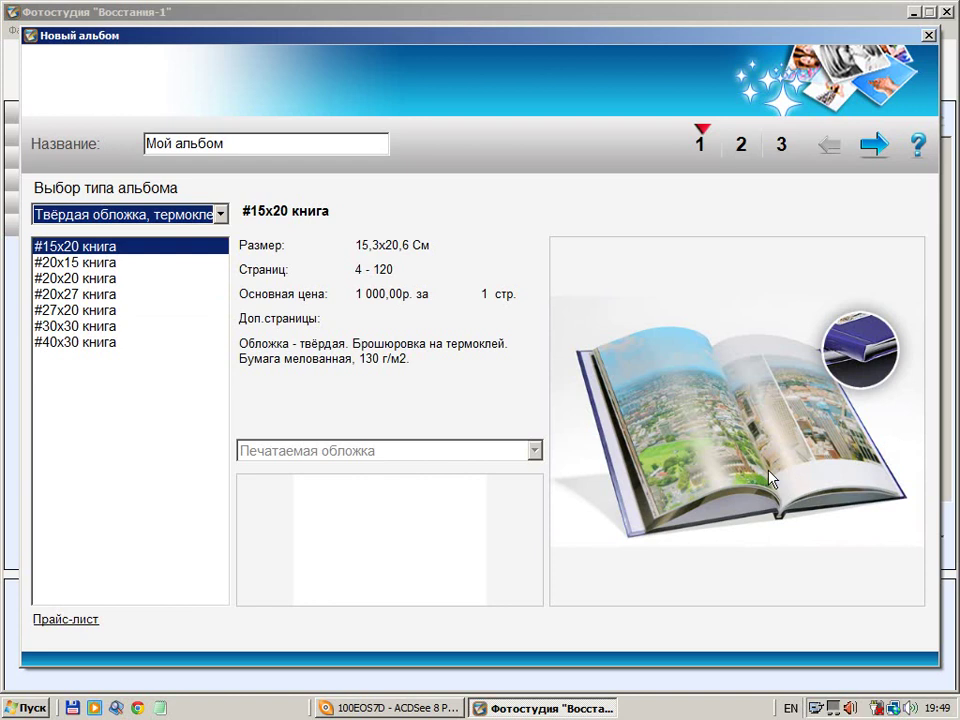
{"action": "left_click", "coordinate": [221, 216]}
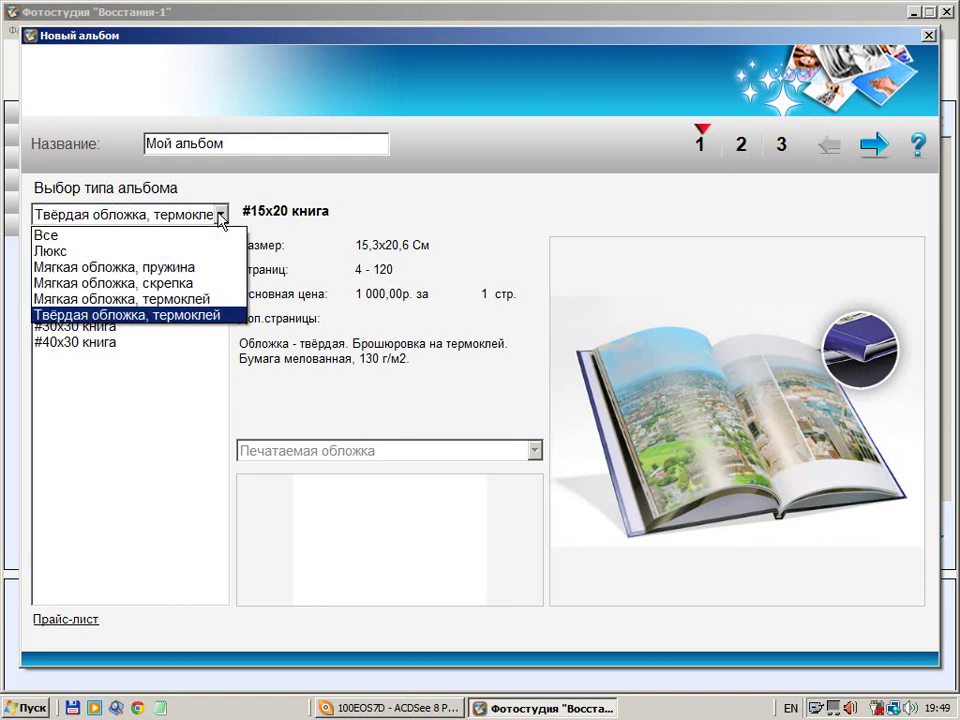
{"action": "left_click", "coordinate": [181, 299]}
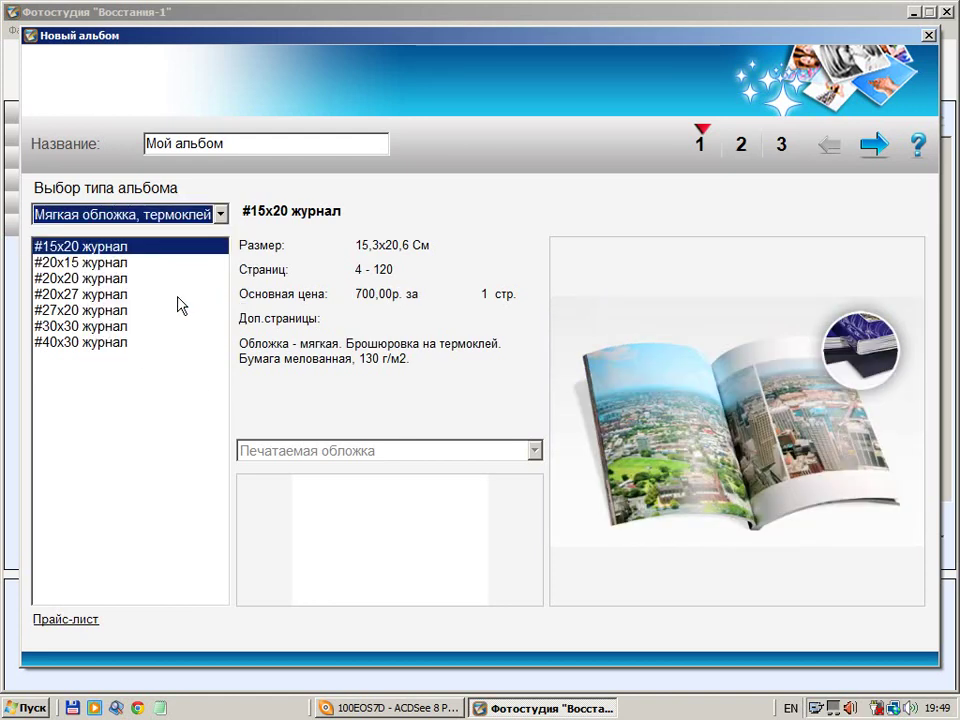
{"action": "left_click", "coordinate": [64, 311]}
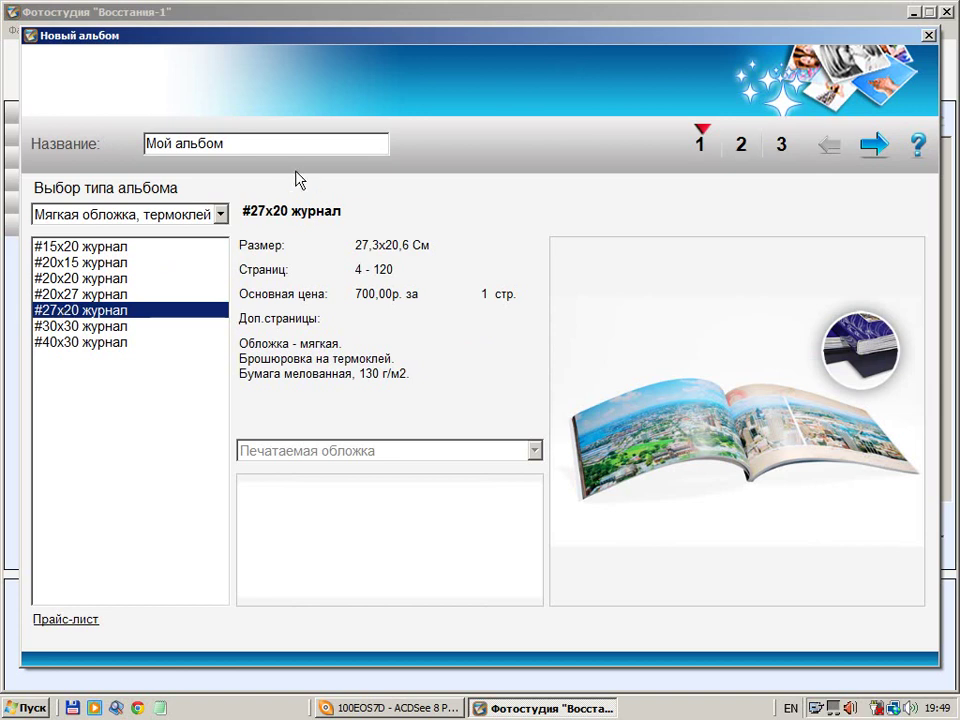
Replace the default name 'Мой альбом' with 'Альбом 1' and go to photo selection
{"action": "left_click_drag", "start_coordinate": [255, 148], "coordinate": [82, 143]}
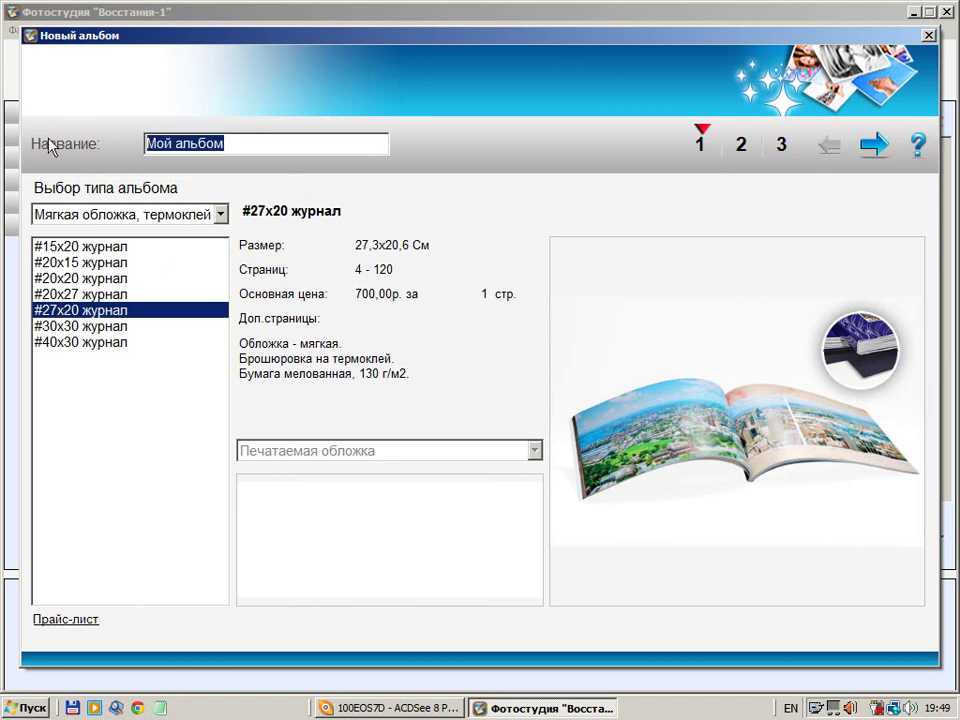
{"action": "left_click", "coordinate": [790, 708]}
{"action": "left_click", "coordinate": [805, 662]}
{"action": "type", "text": "Ал"}
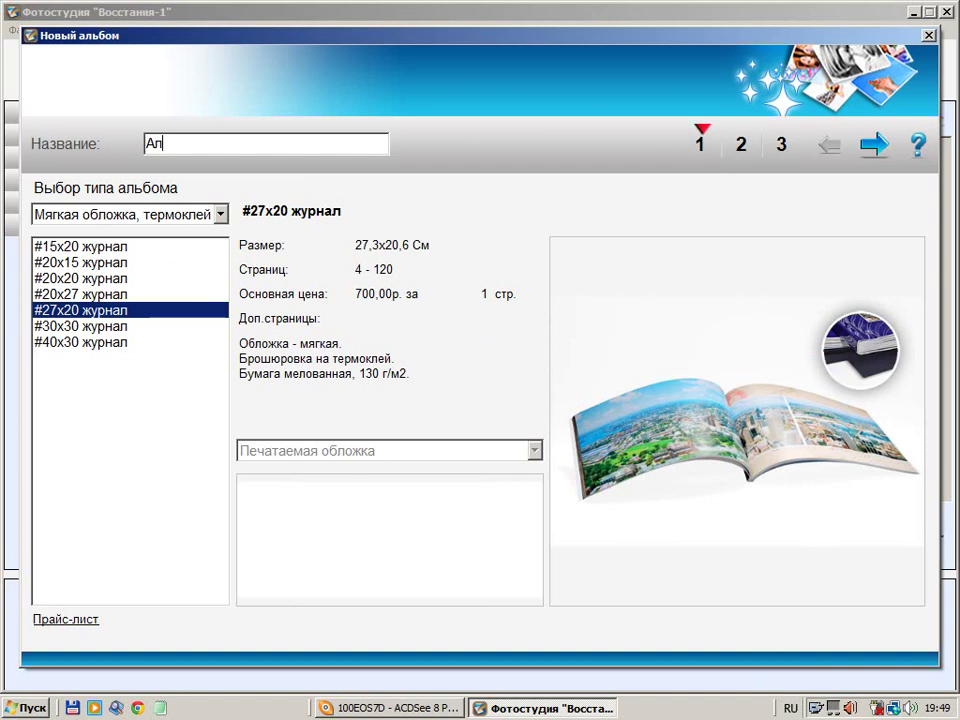
{"action": "type", "text": "ьбом 1"}
{"action": "left_click", "coordinate": [876, 146]}
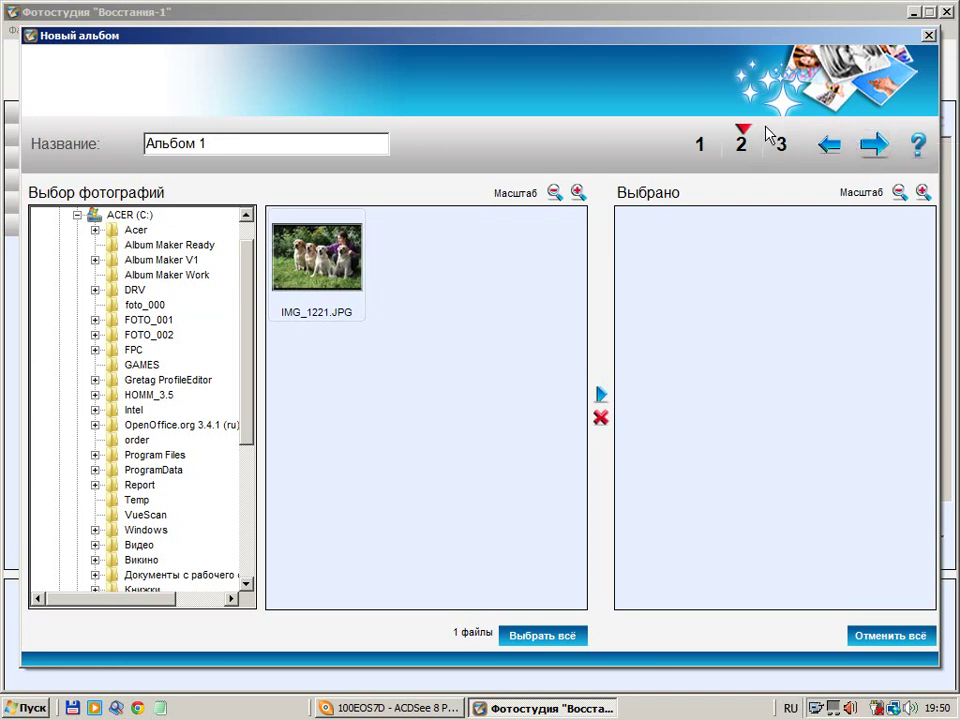
Open foto_000 on drive C: and scroll through photos 001.JPG to 027.JPG
{"action": "left_click", "coordinate": [145, 304]}
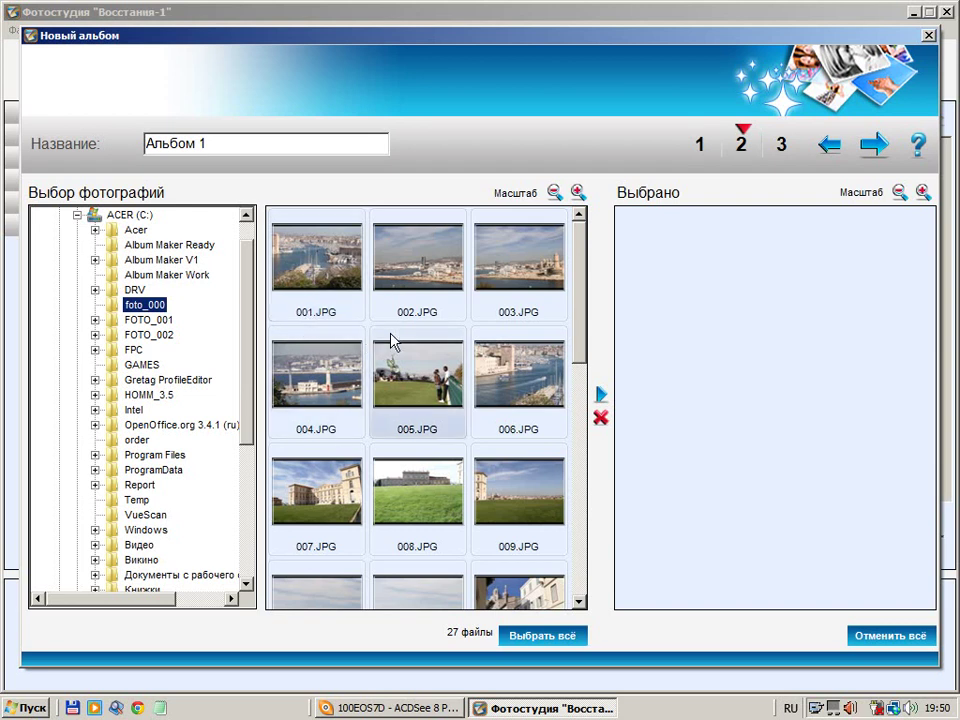
{"action": "left_click_drag", "start_coordinate": [585, 328], "coordinate": [583, 601]}
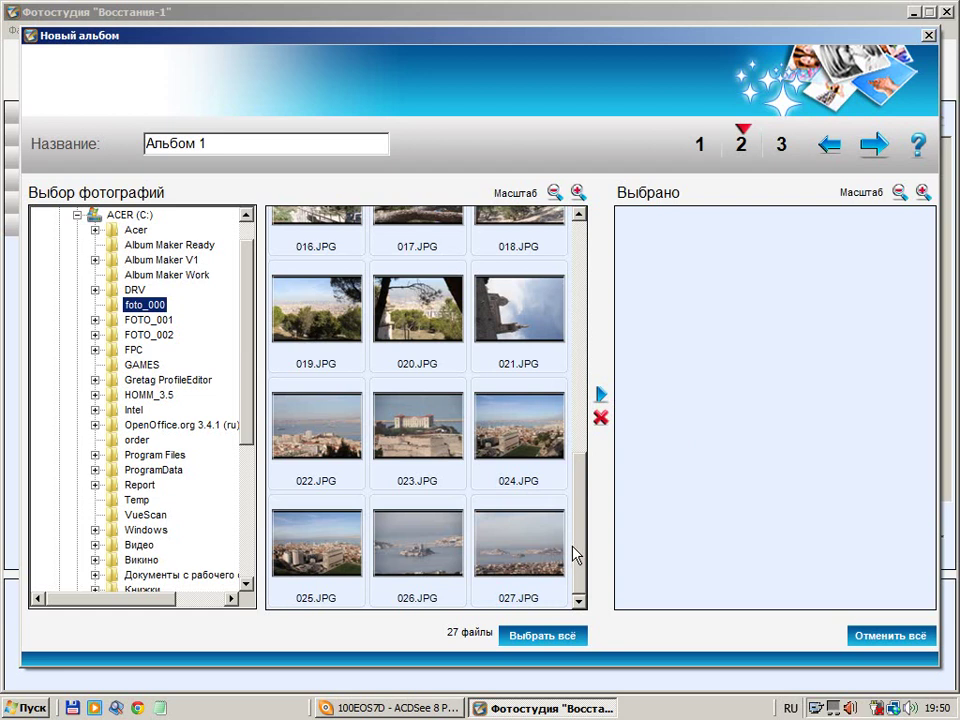
{"action": "left_click_drag", "start_coordinate": [574, 547], "coordinate": [513, 300]}
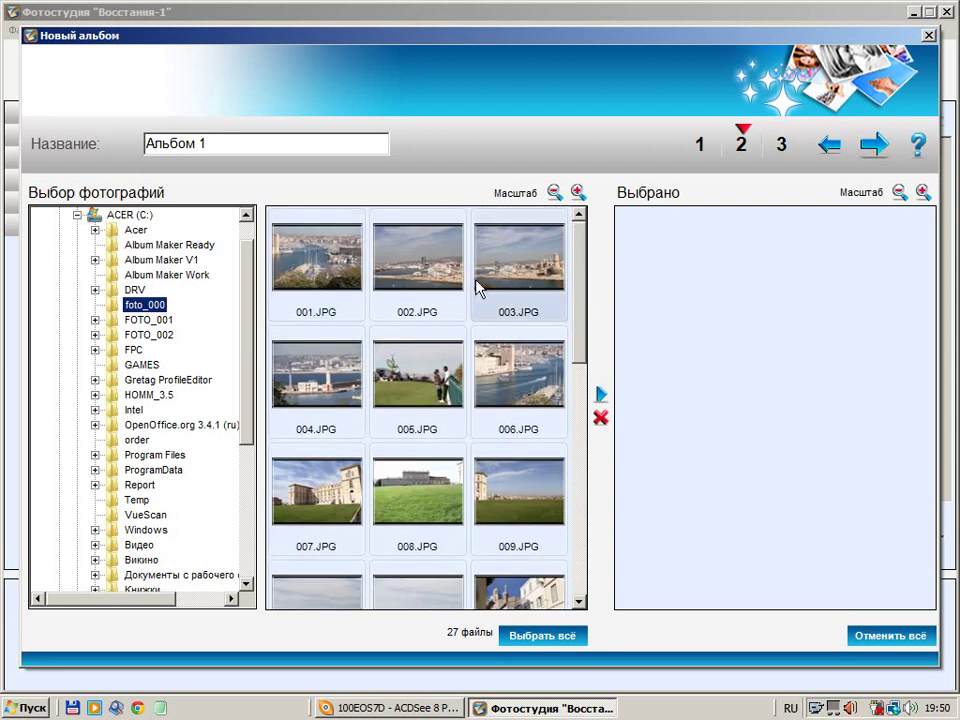
{"action": "scroll", "coordinate": [585, 390], "scroll_direction": "down", "scroll_amount": 2}
{"action": "left_click_drag", "start_coordinate": [585, 390], "coordinate": [587, 612]}
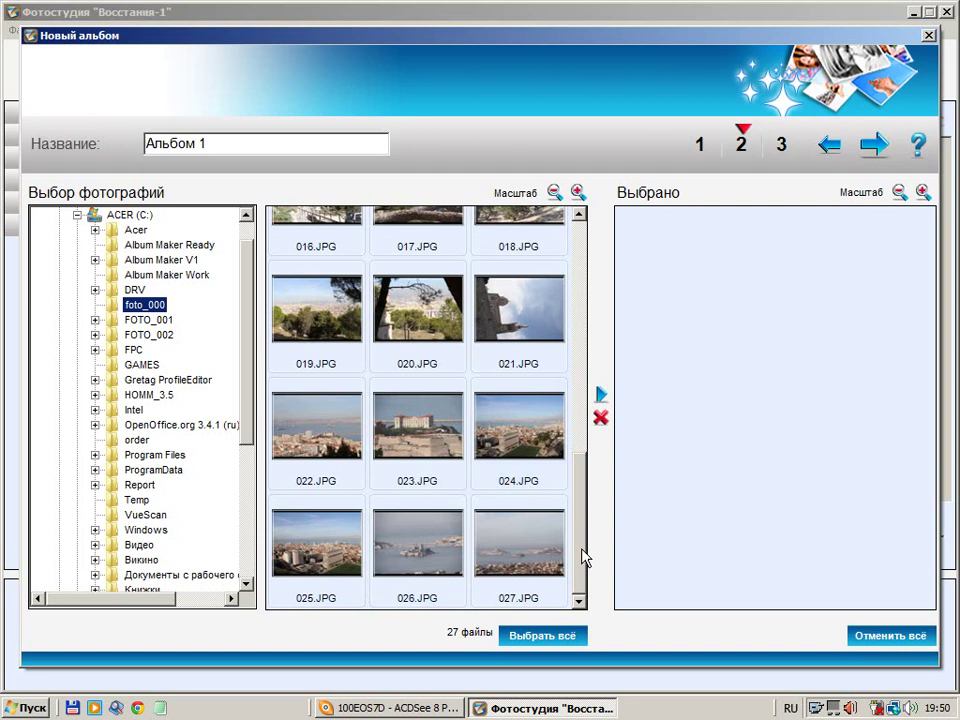
{"action": "left_click_drag", "start_coordinate": [583, 560], "coordinate": [583, 289]}
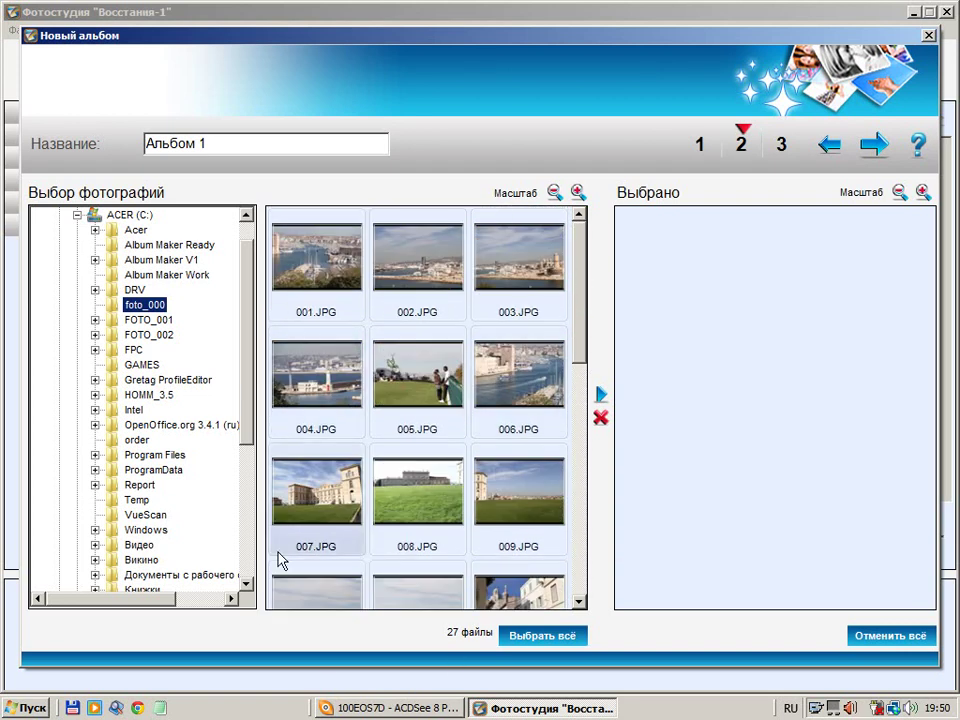
Add all foto_000 photos to the album, then remove 024.jpg
{"action": "left_click", "coordinate": [545, 645]}
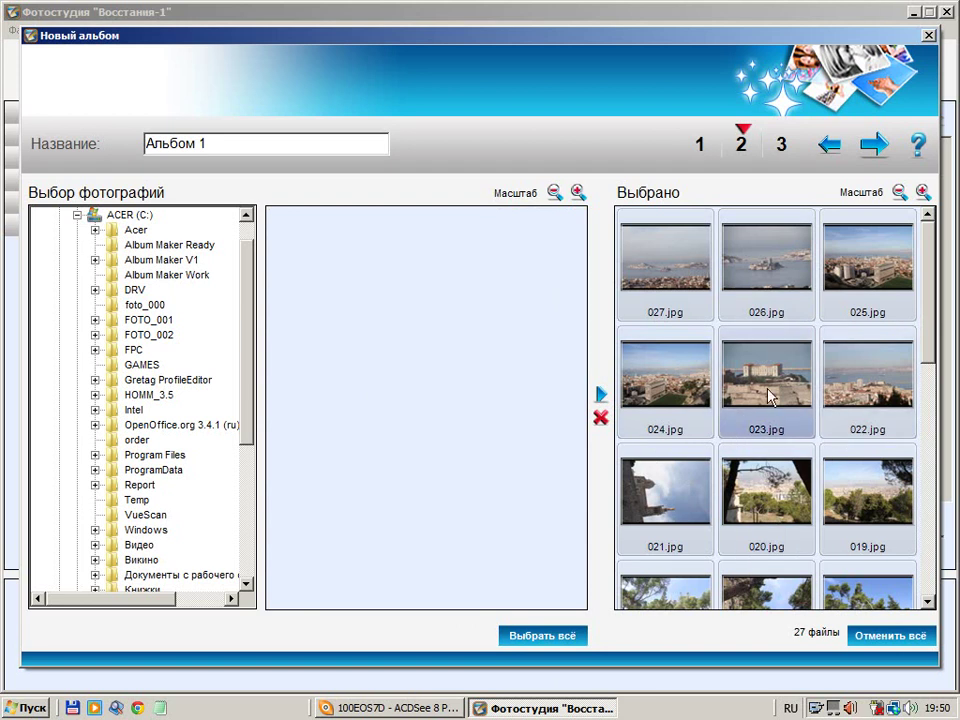
{"action": "left_click", "coordinate": [676, 397]}
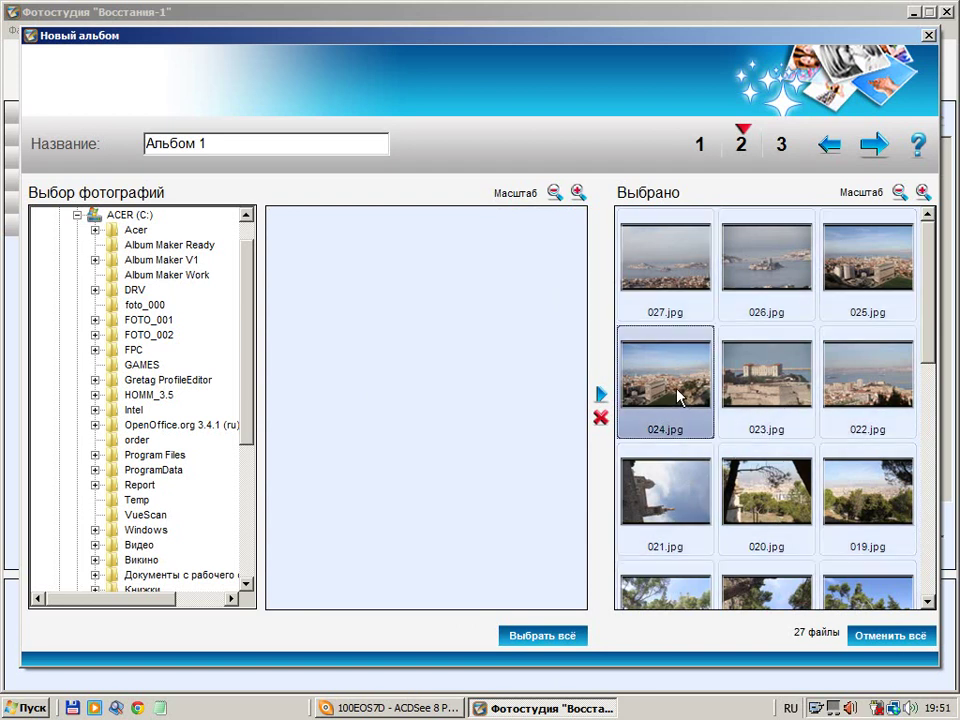
{"action": "left_click", "coordinate": [600, 420]}
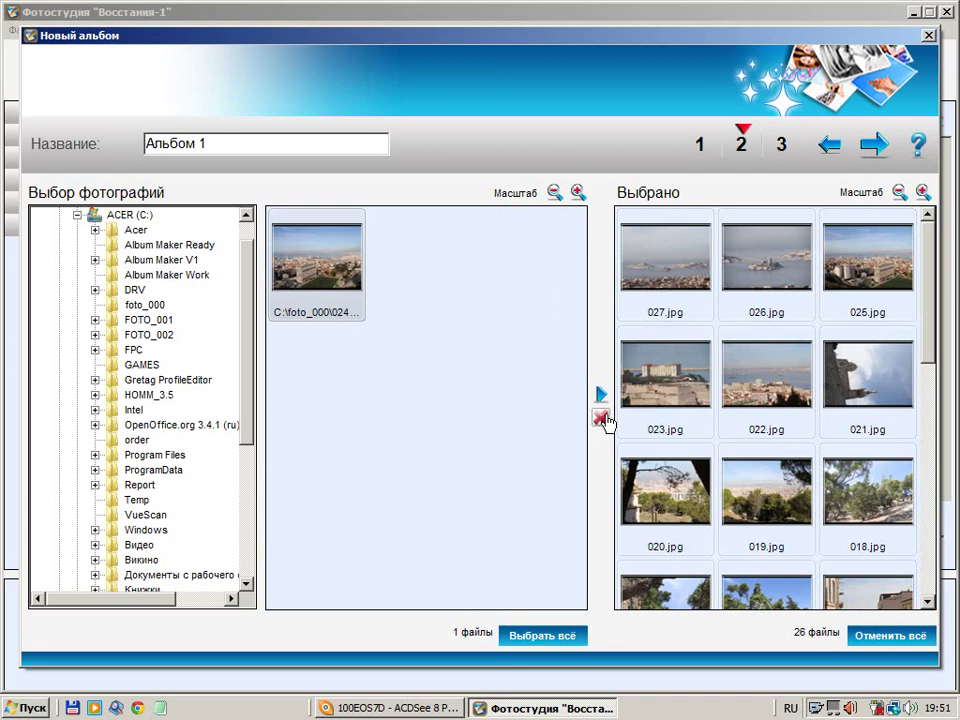
Resize the selected-photo thumbnails until all 26 fit in five columns
{"action": "left_click", "coordinate": [923, 193]}
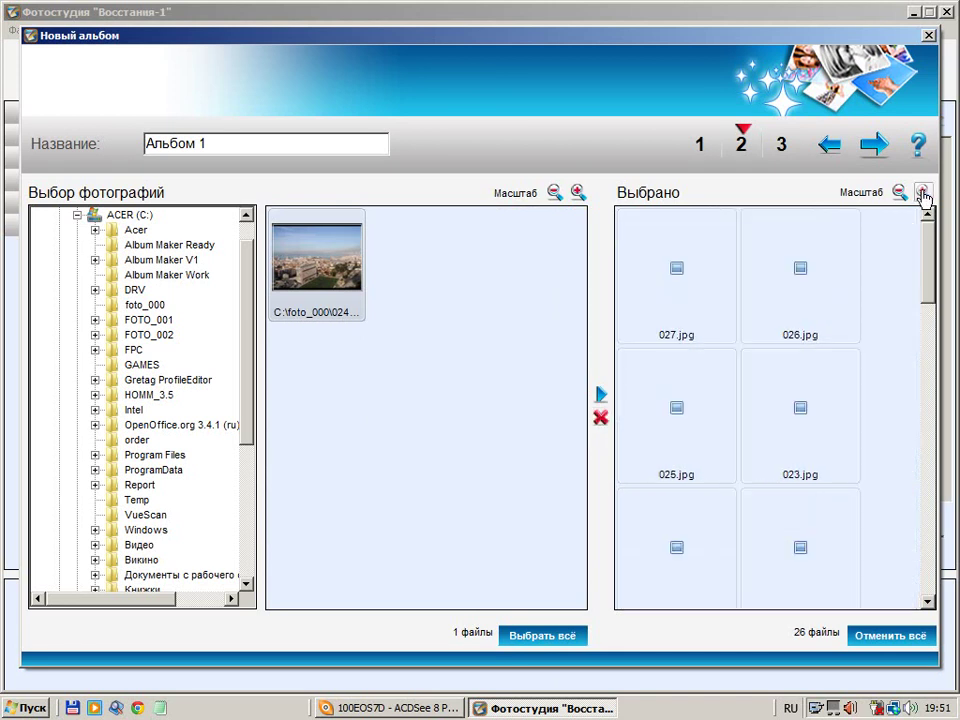
{"action": "left_click", "coordinate": [923, 193]}
{"action": "left_click", "coordinate": [923, 193]}
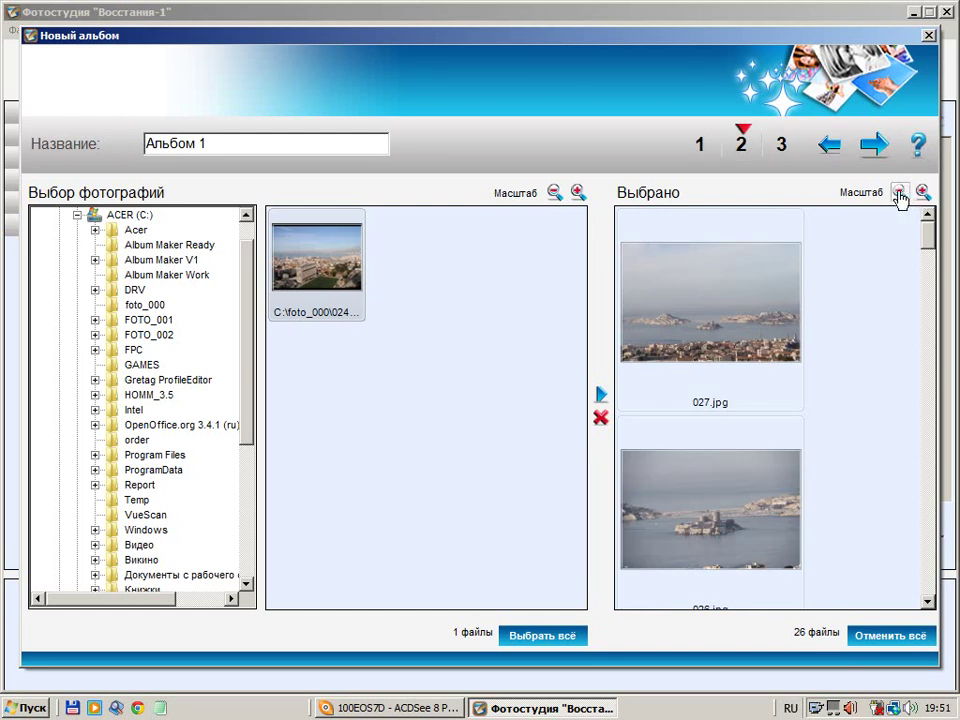
{"action": "left_click", "coordinate": [900, 193]}
{"action": "left_click", "coordinate": [900, 193]}
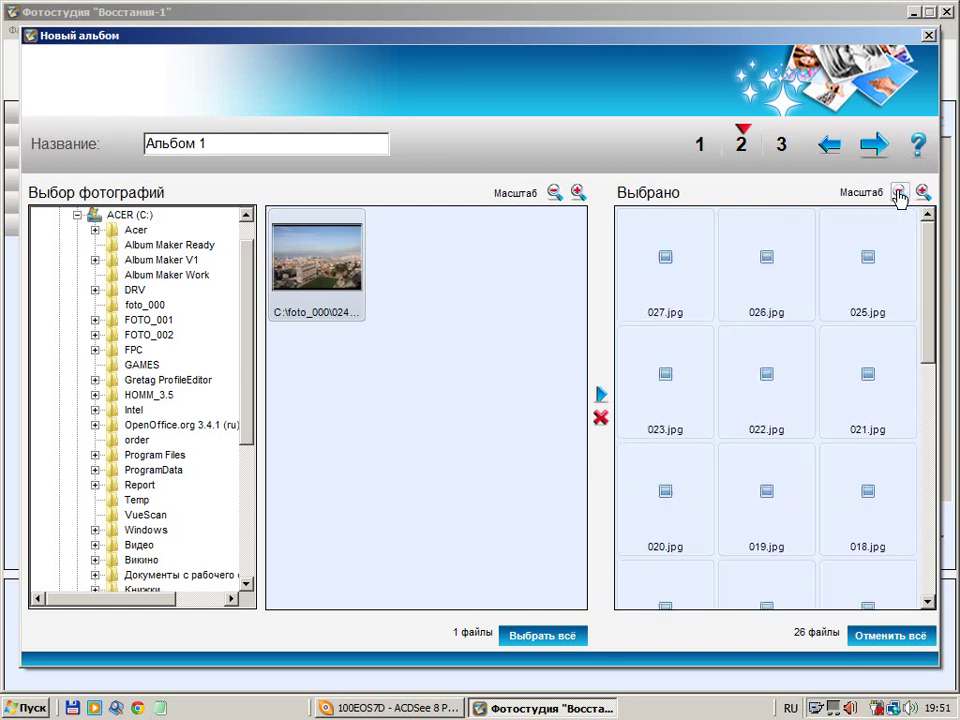
{"action": "left_click", "coordinate": [900, 193]}
{"action": "left_click", "coordinate": [900, 193]}
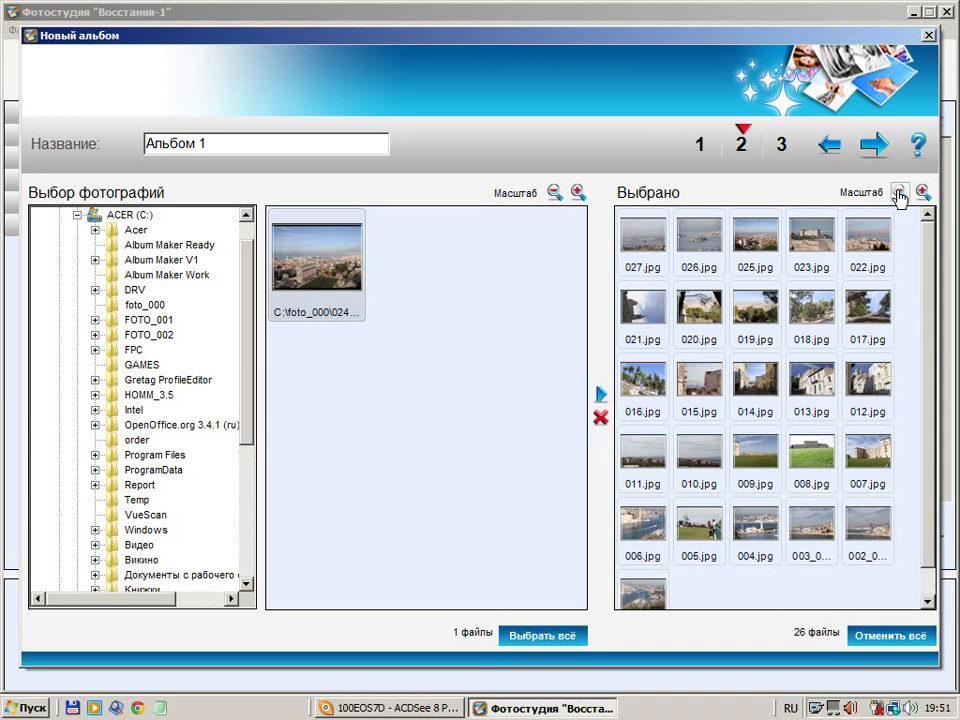
{"action": "left_click", "coordinate": [900, 193]}
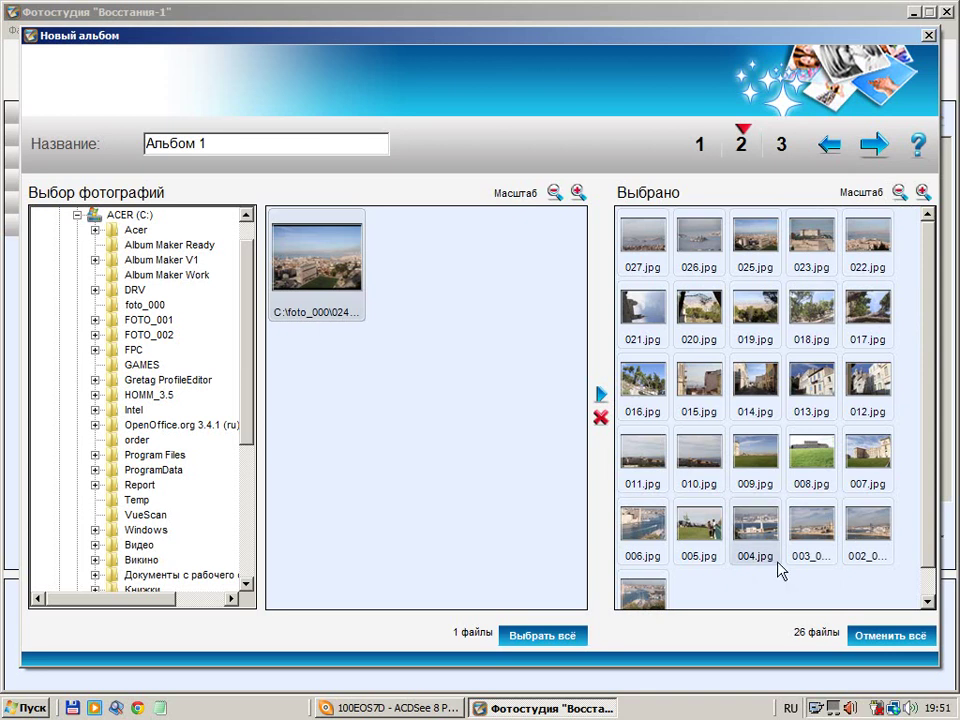
Choose the third layout with 'Вписать фото в шаблон' and accept the recommended 24 pages
{"action": "left_click", "coordinate": [872, 146]}
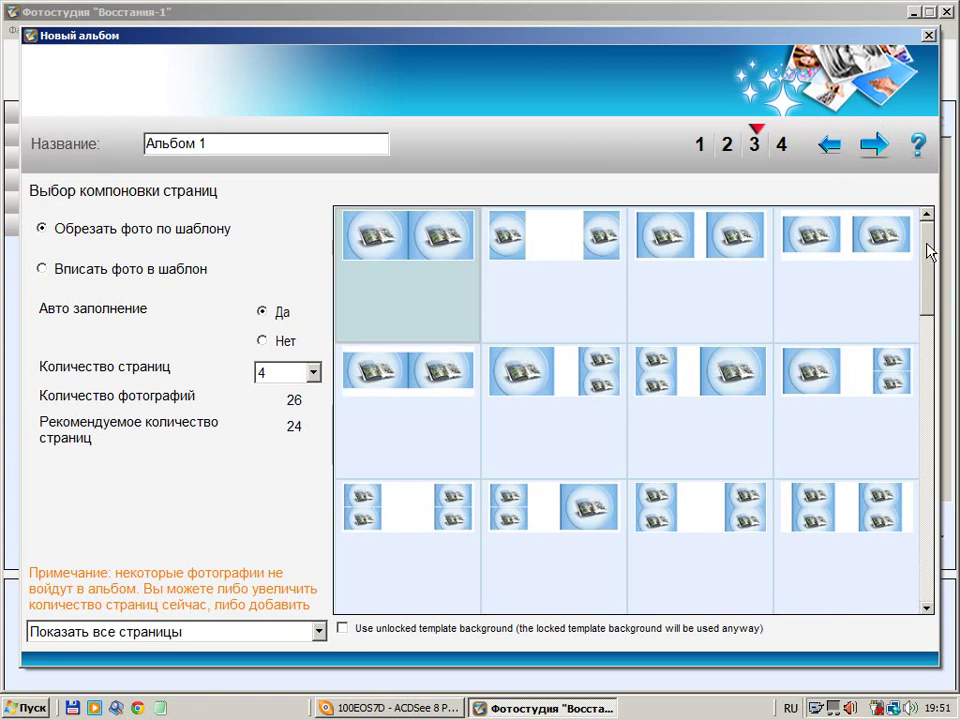
{"action": "left_click_drag", "start_coordinate": [926, 291], "coordinate": [930, 242]}
{"action": "left_click", "coordinate": [716, 241]}
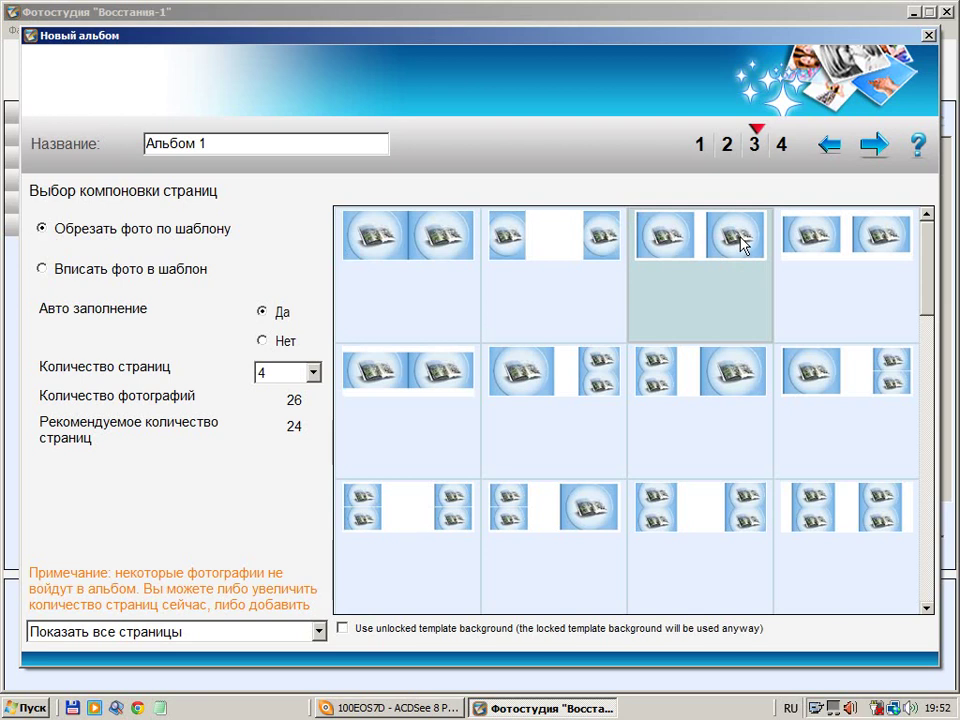
{"action": "left_click", "coordinate": [42, 269]}
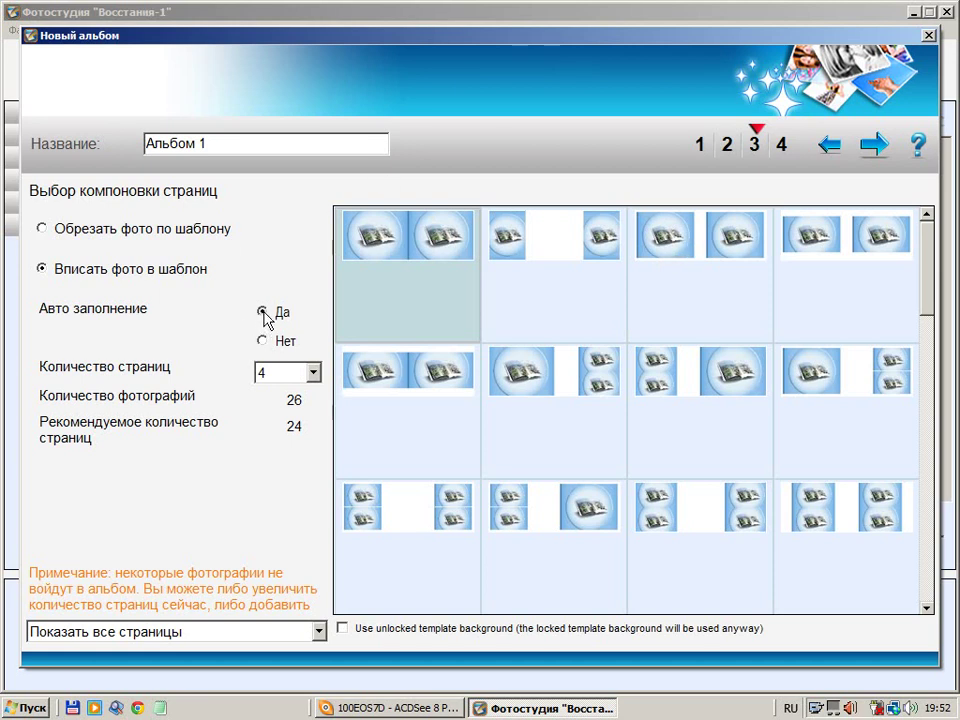
{"action": "left_click", "coordinate": [708, 240]}
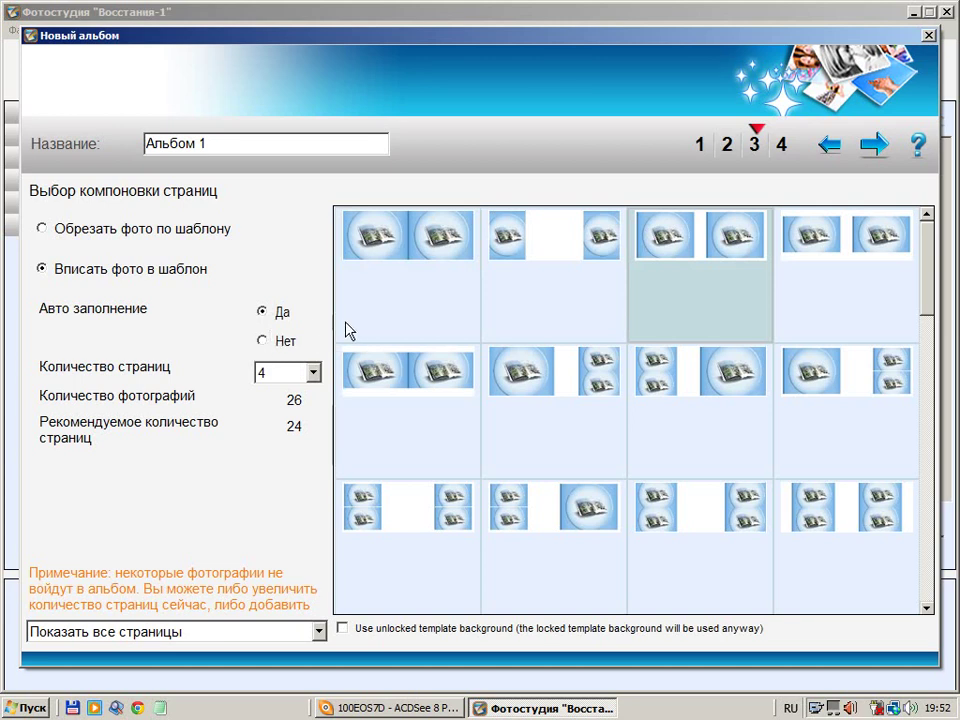
{"action": "left_click", "coordinate": [874, 146]}
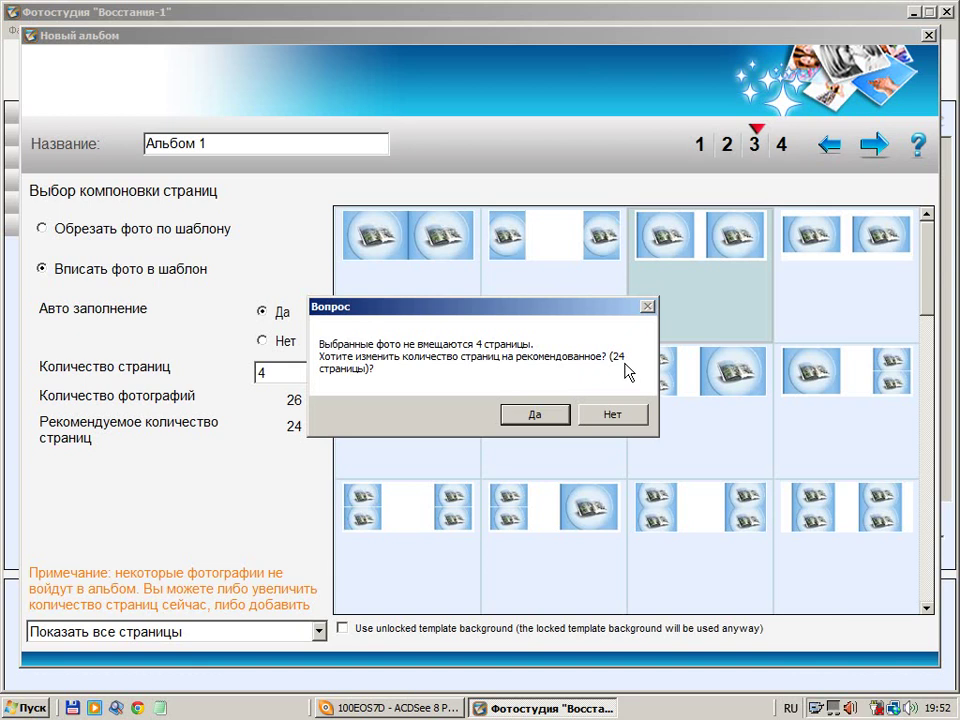
{"action": "left_click", "coordinate": [535, 416]}
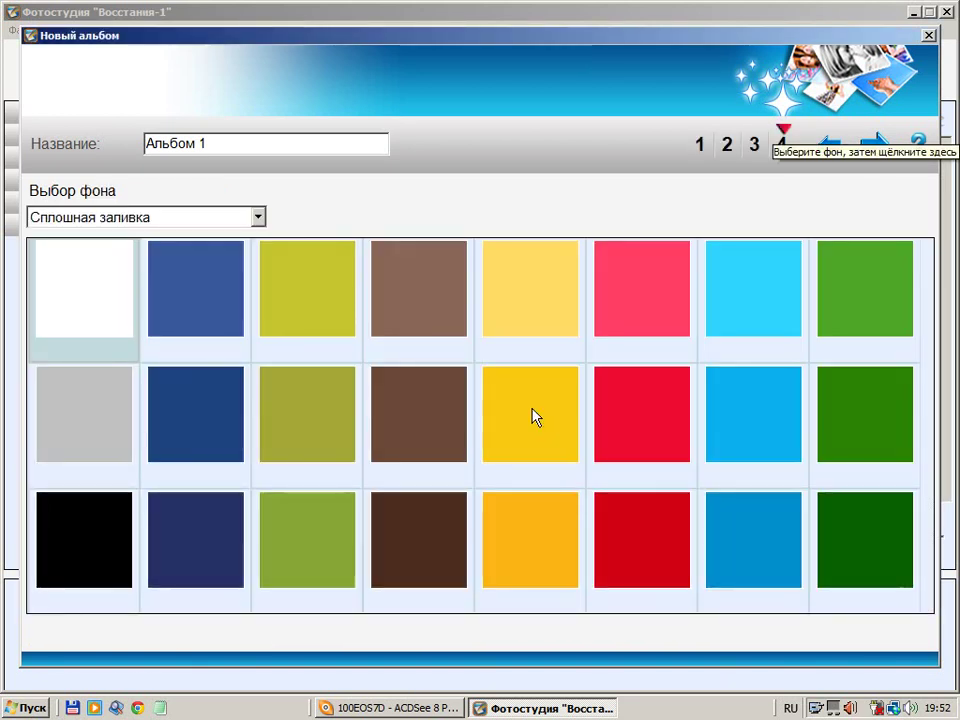
Show backgrounds from all sets and pick the plain grey EvaV1_5.jpg
{"action": "left_click", "coordinate": [259, 218]}
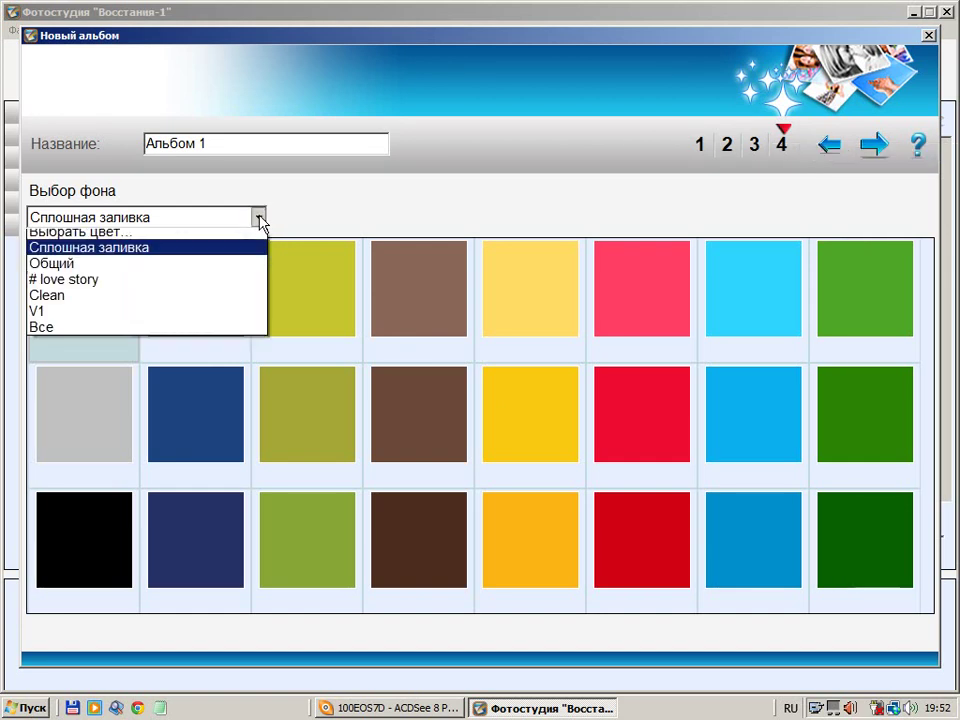
{"action": "left_click", "coordinate": [103, 334]}
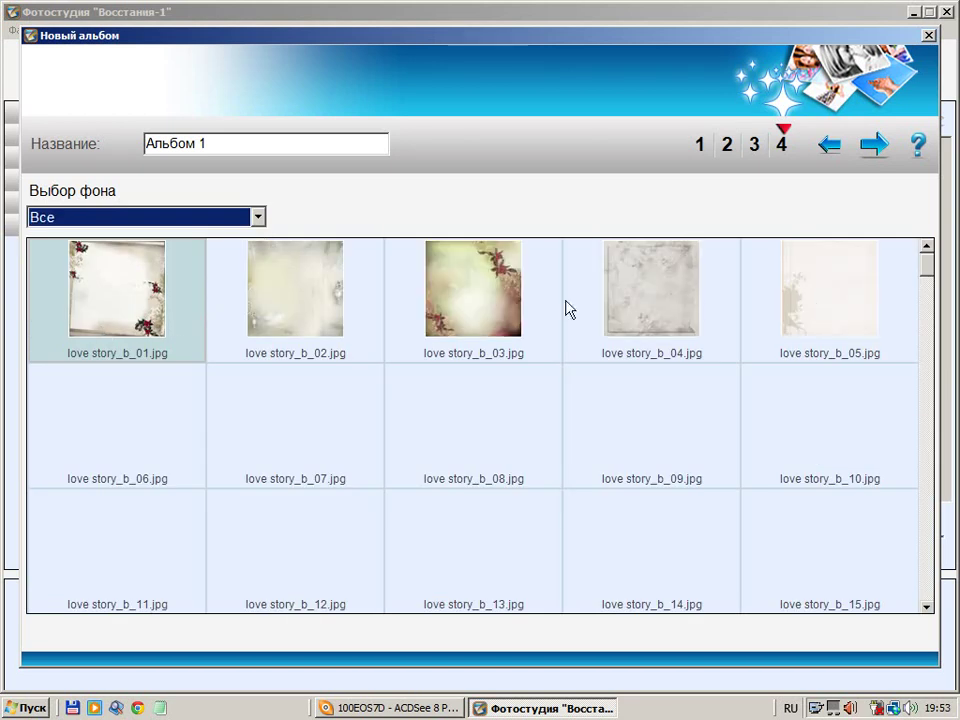
{"action": "left_click_drag", "start_coordinate": [928, 272], "coordinate": [928, 541]}
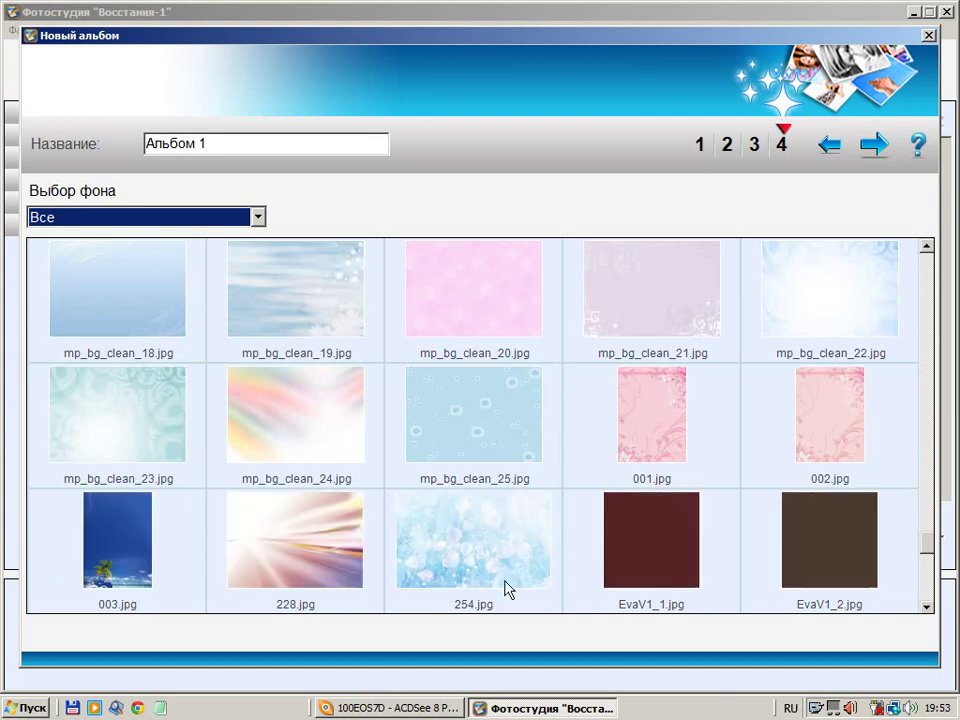
{"action": "left_click_drag", "start_coordinate": [928, 542], "coordinate": [930, 590]}
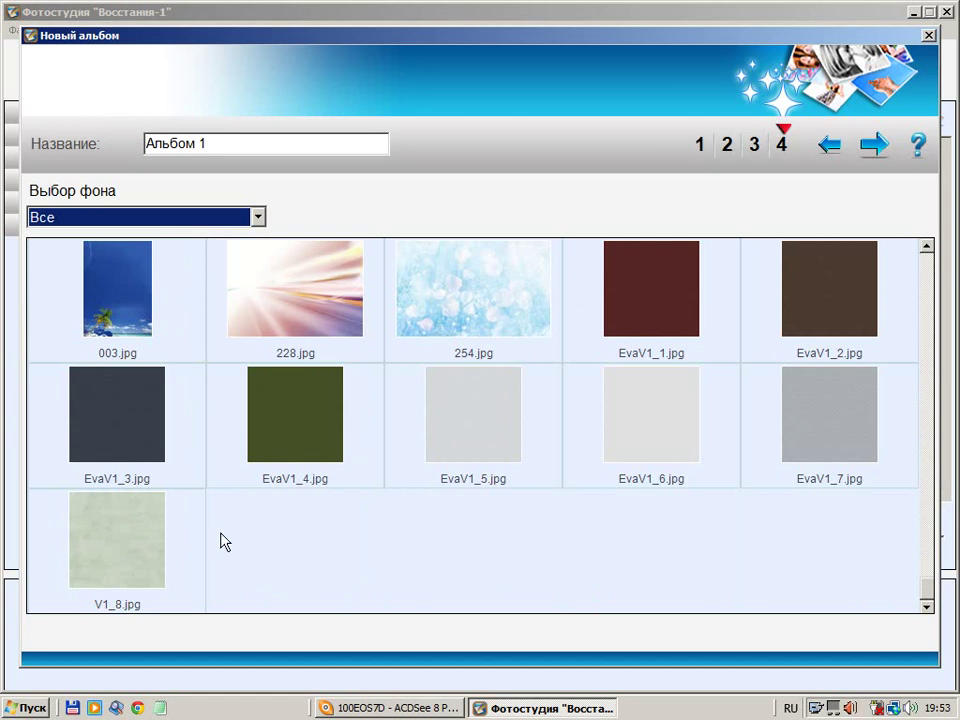
{"action": "left_click", "coordinate": [499, 434]}
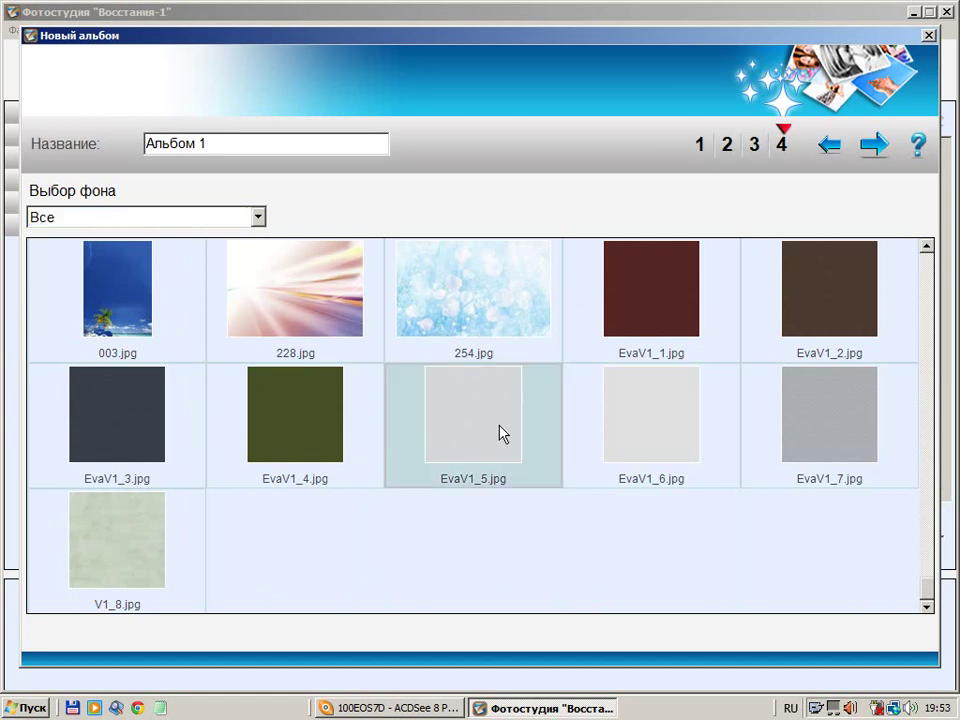
Finish the wizard so 'Альбом 1' builds with a grey cover, using 24 of 26 photos
{"action": "left_click", "coordinate": [876, 148]}
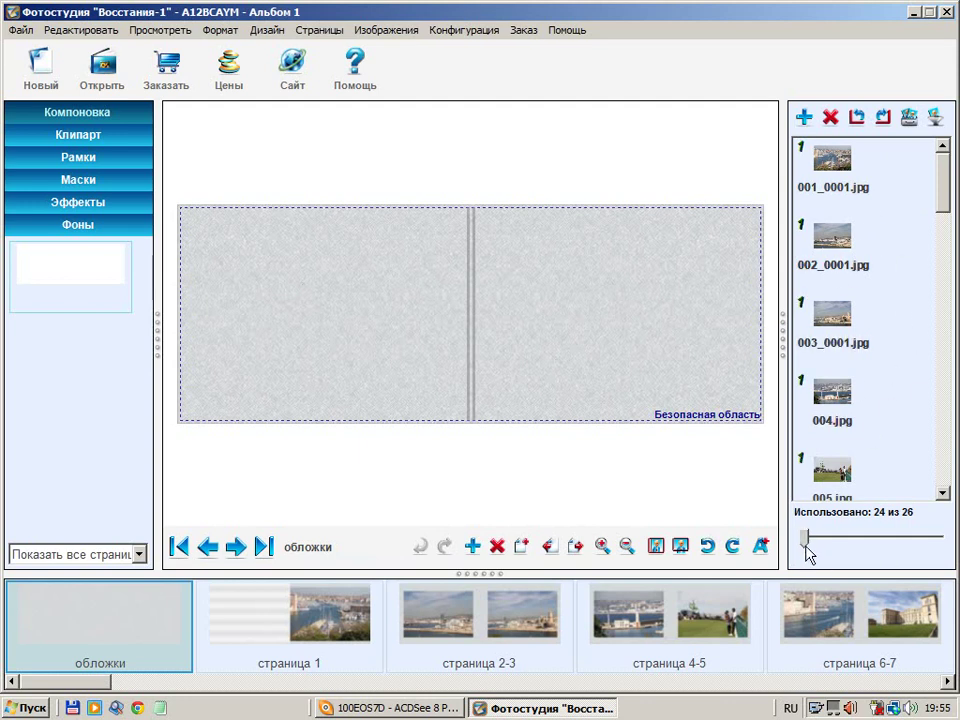
Enlarge the photo thumbnails and drop 002_0001.jpg onto the cover spread as its background
{"action": "left_click_drag", "start_coordinate": [806, 549], "coordinate": [863, 540]}
{"action": "mouse_move", "coordinate": [868, 362]}
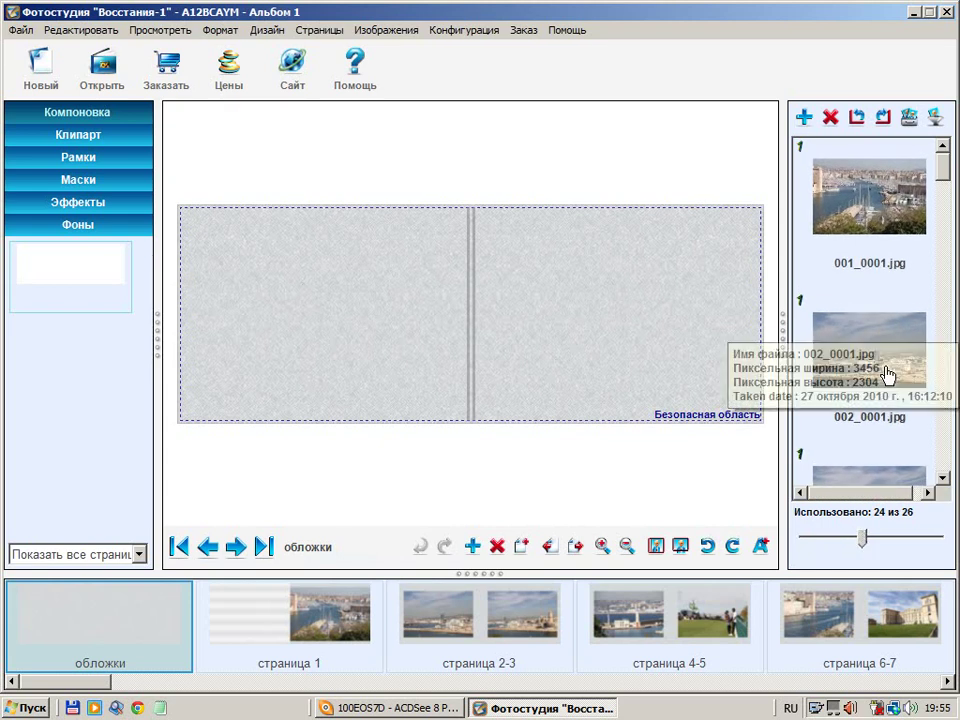
{"action": "left_click_drag", "start_coordinate": [873, 338], "coordinate": [519, 227]}
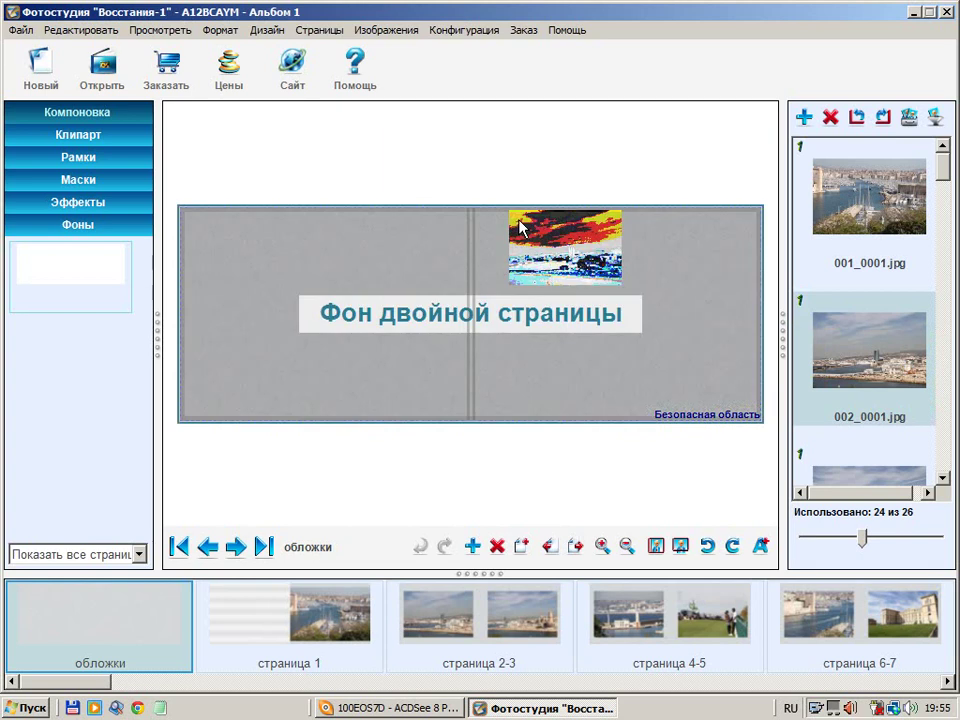
{"action": "left_click_drag", "start_coordinate": [519, 227], "coordinate": [510, 217]}
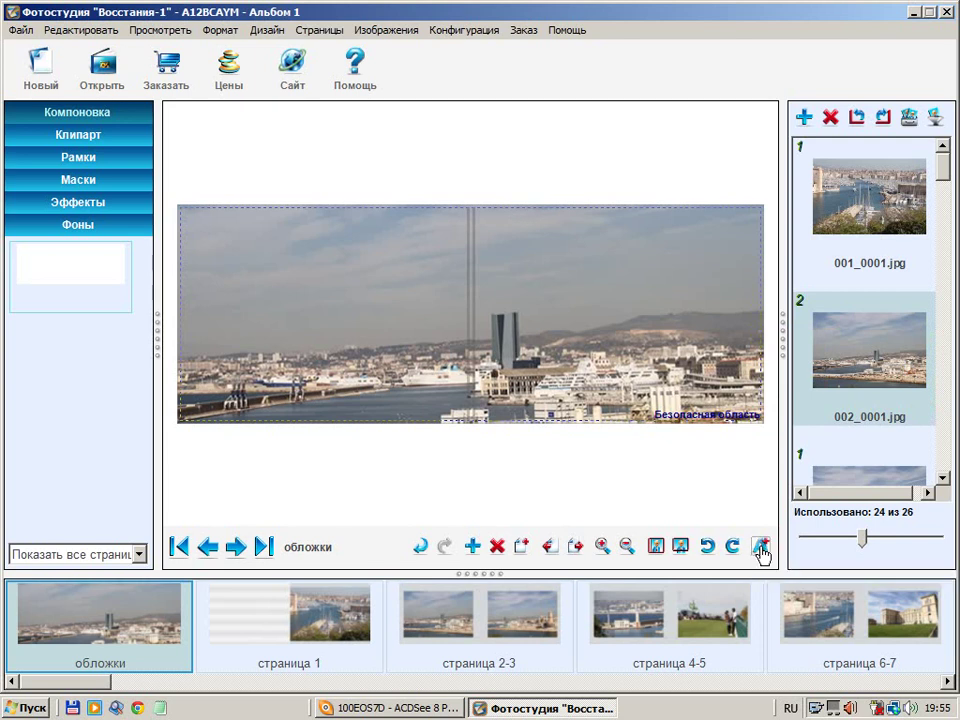
{"action": "left_click", "coordinate": [760, 550]}
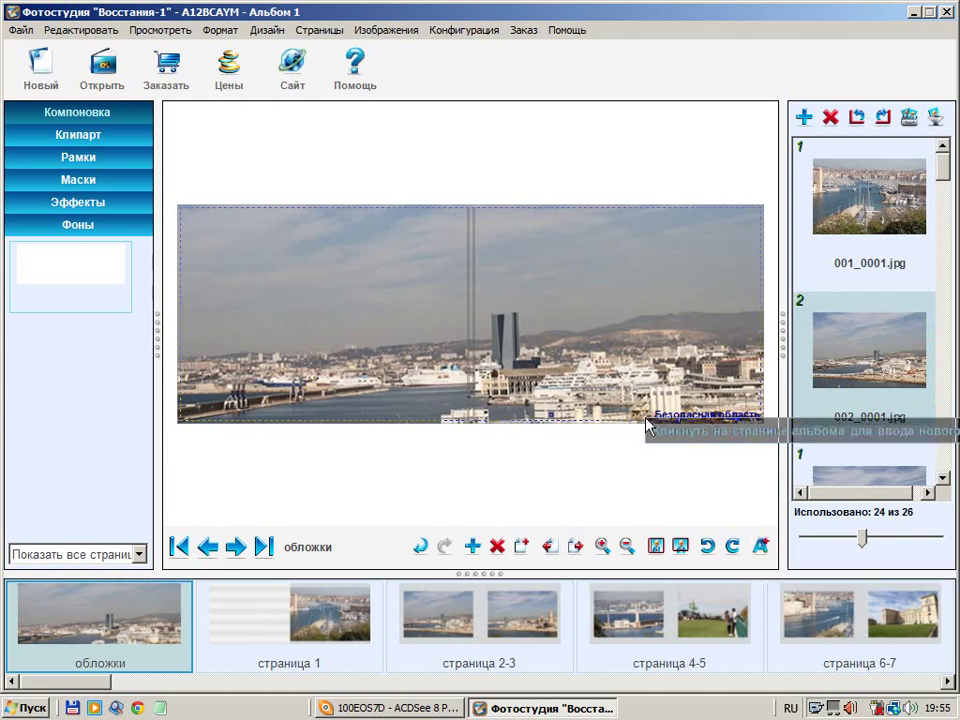
Add a text block 'Путешествие' on the cover and set it to Arial 36
{"action": "left_click", "coordinate": [521, 259]}
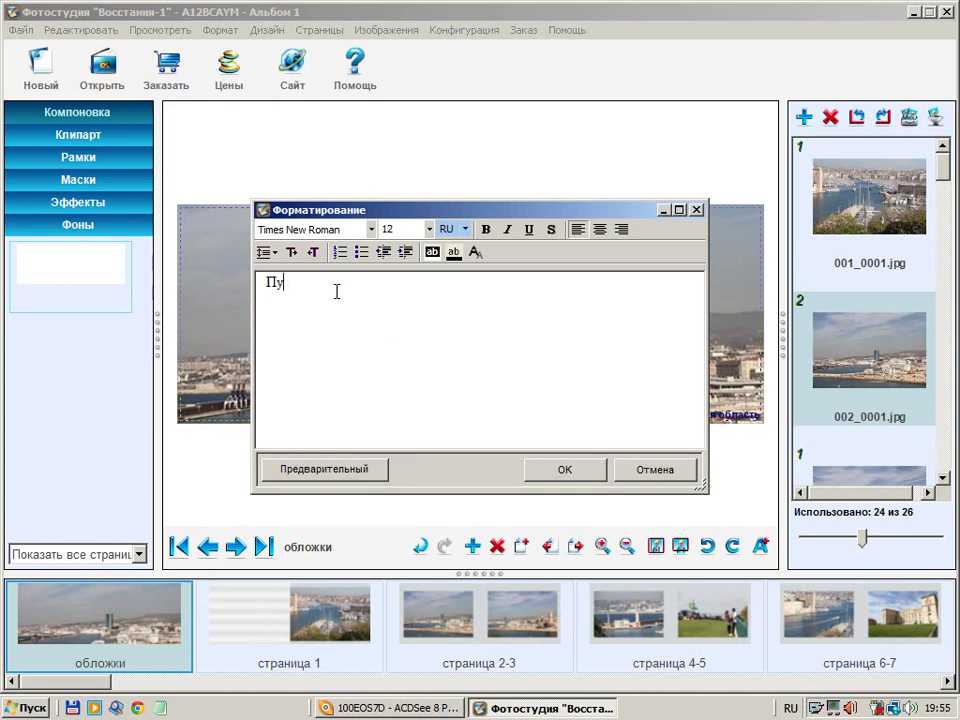
{"action": "type", "text": "шествие"}
{"action": "left_click_drag", "start_coordinate": [379, 289], "coordinate": [248, 287]}
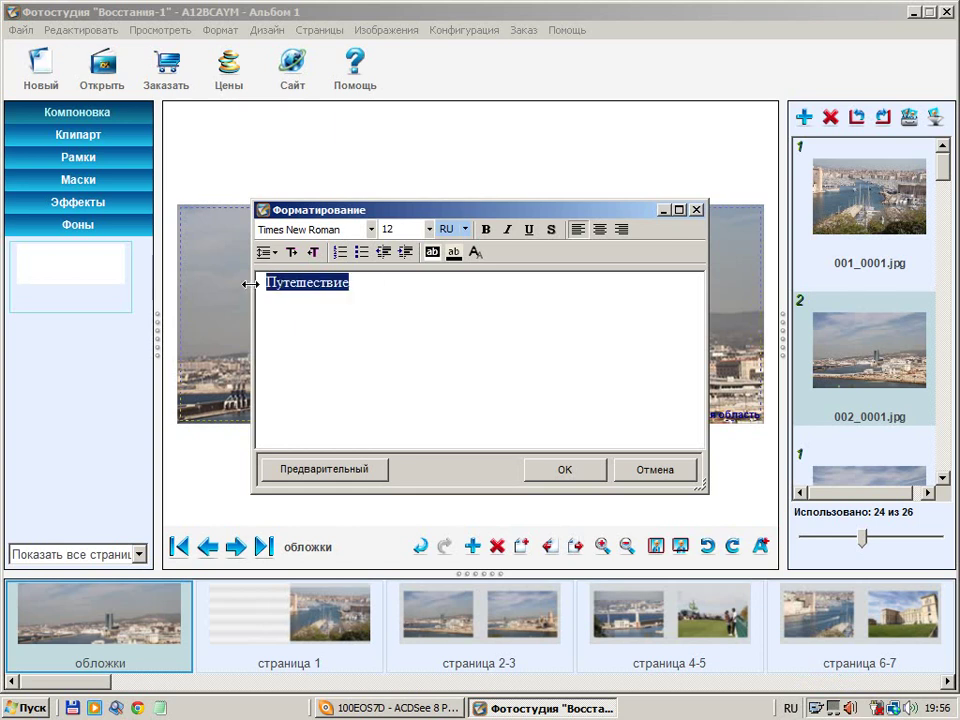
{"action": "left_click", "coordinate": [429, 229]}
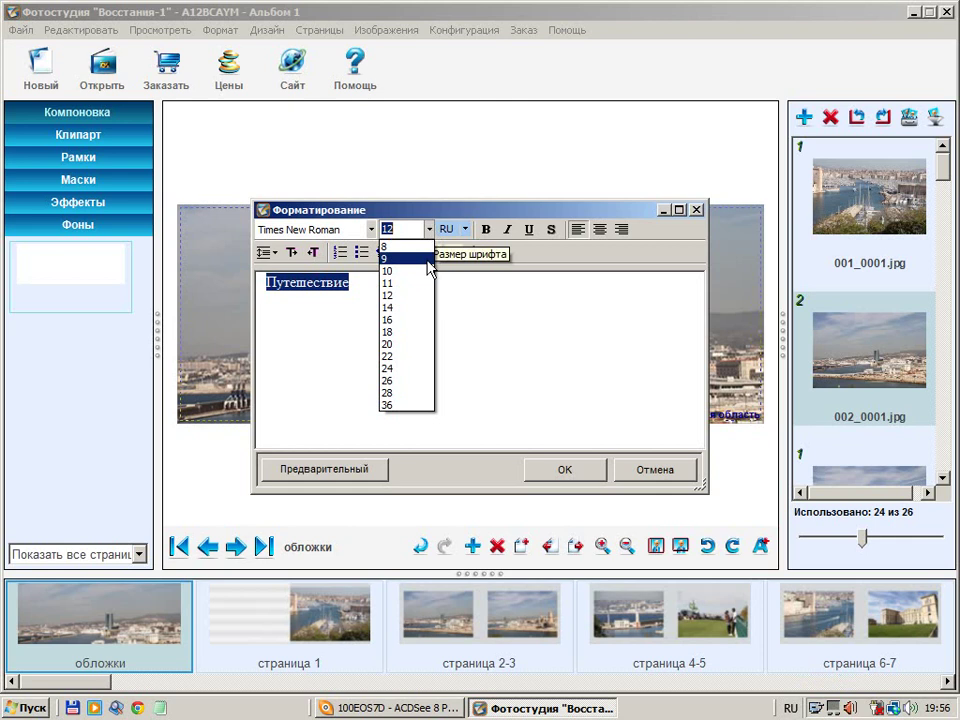
{"action": "left_click", "coordinate": [397, 405]}
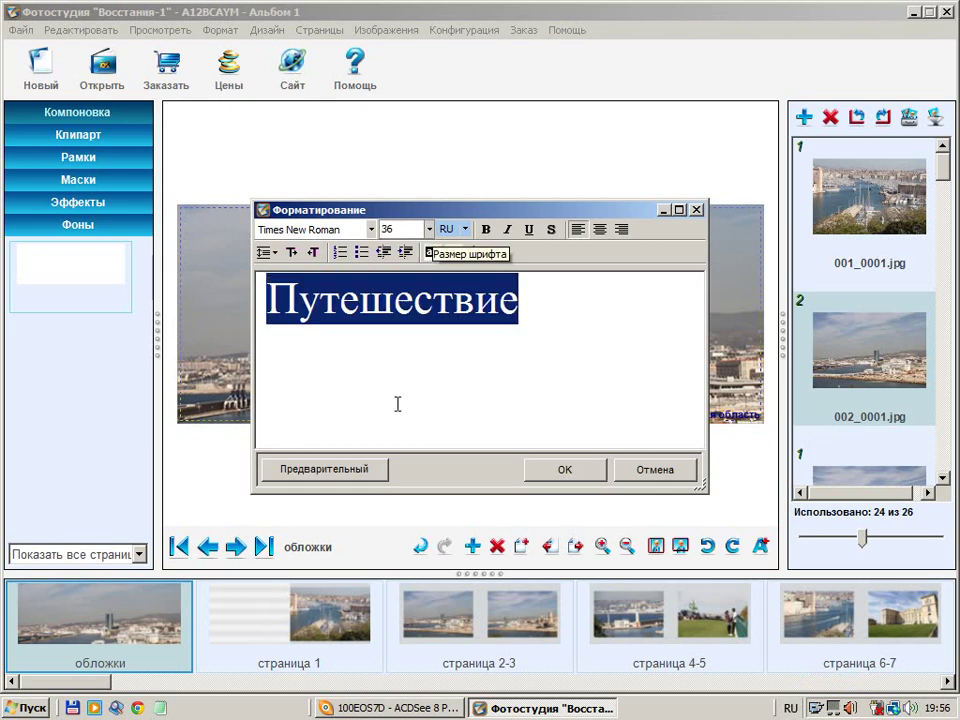
{"action": "left_click", "coordinate": [371, 229]}
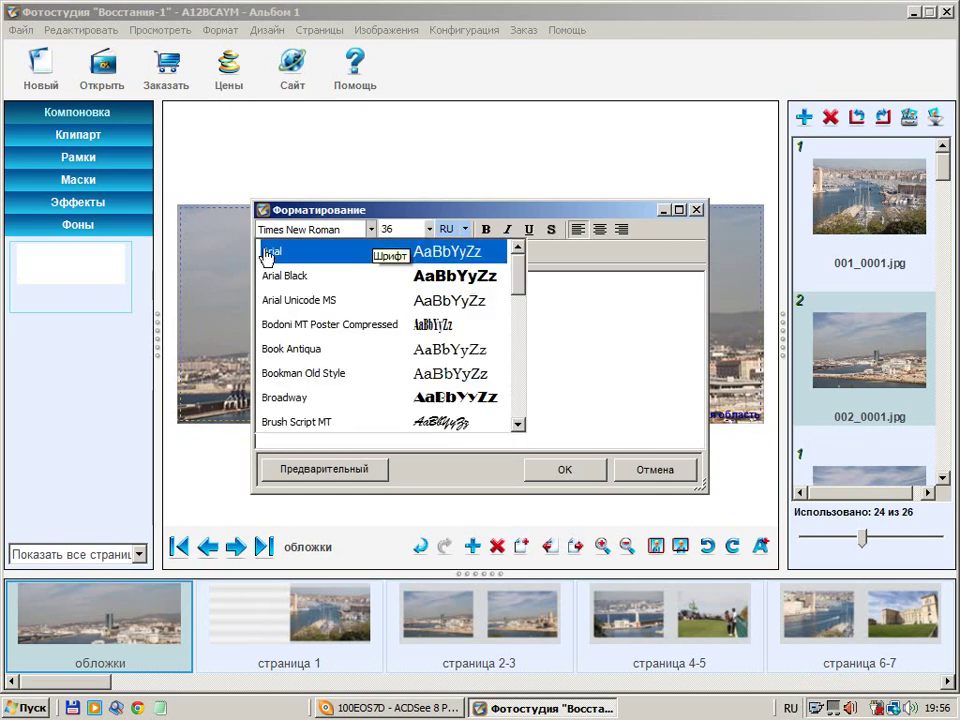
{"action": "left_click", "coordinate": [333, 260]}
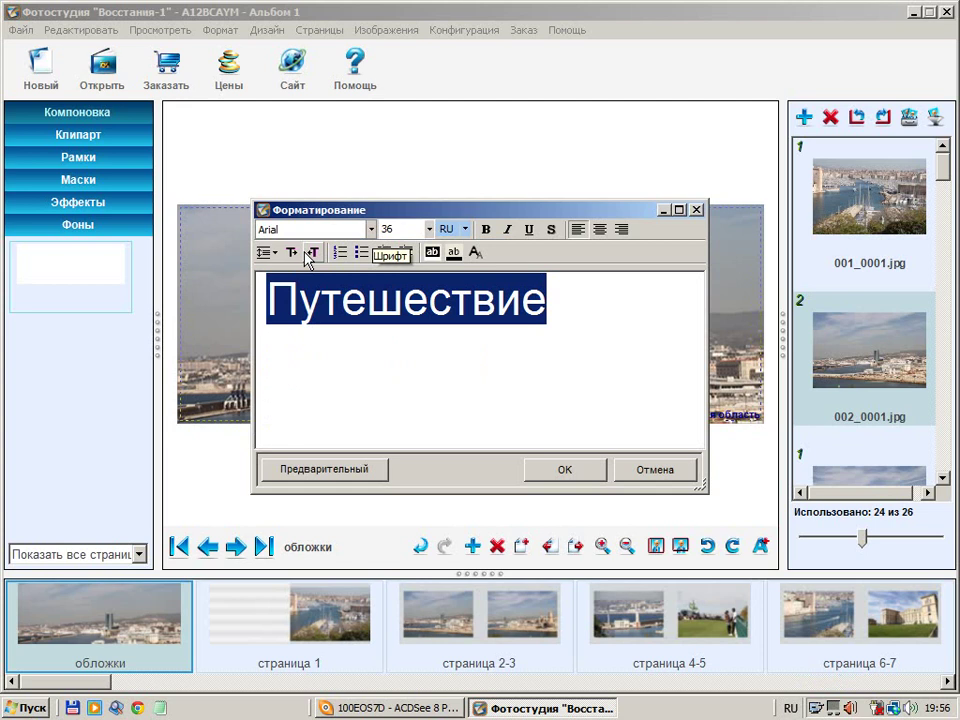
Make the title bold in a new colour and preview it on the cover
{"action": "left_click", "coordinate": [455, 253]}
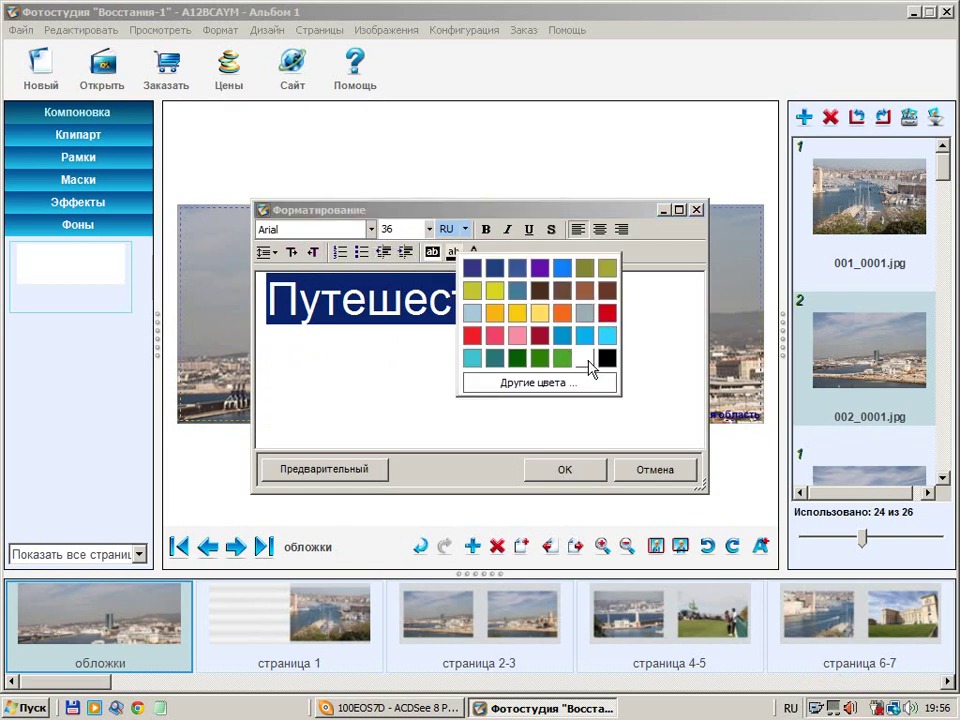
{"action": "left_click", "coordinate": [585, 357]}
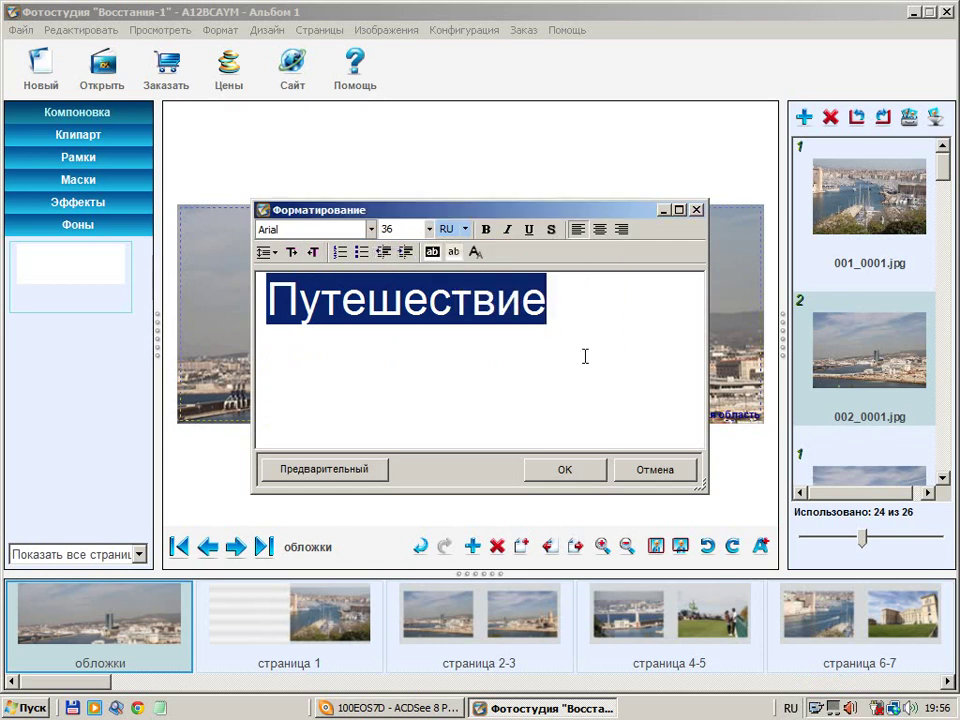
{"action": "left_click", "coordinate": [492, 234]}
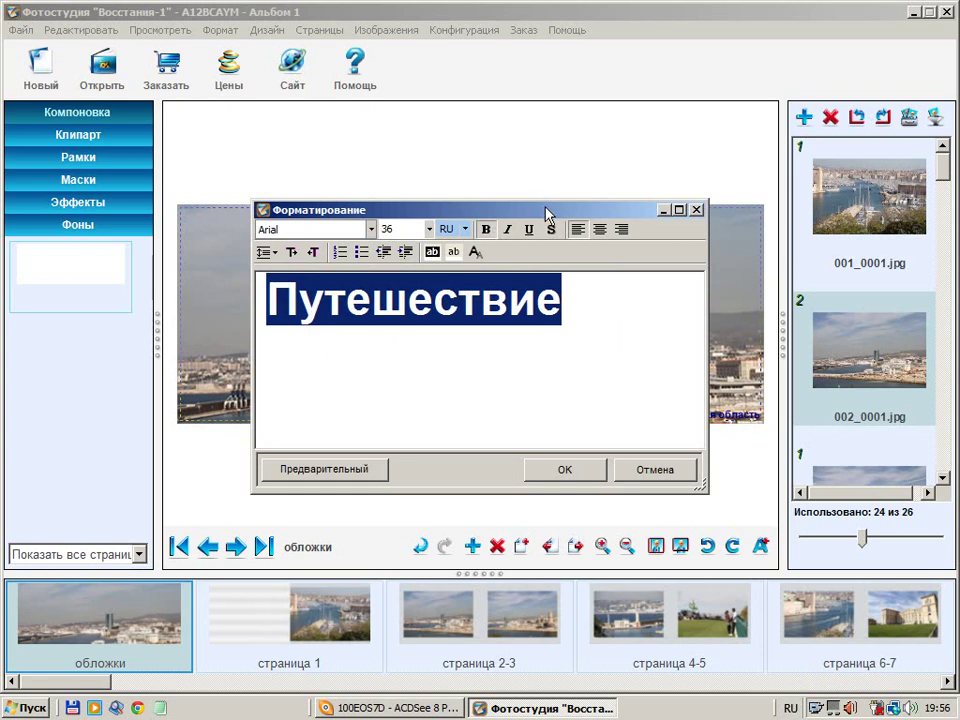
{"action": "left_click_drag", "start_coordinate": [546, 210], "coordinate": [306, 47]}
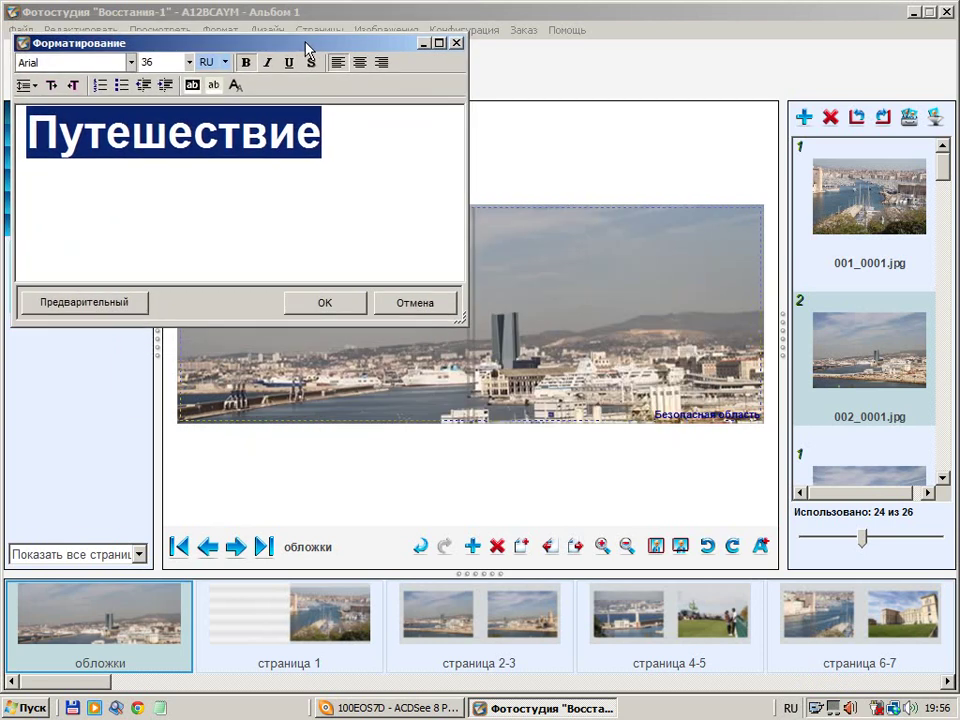
{"action": "left_click", "coordinate": [83, 310]}
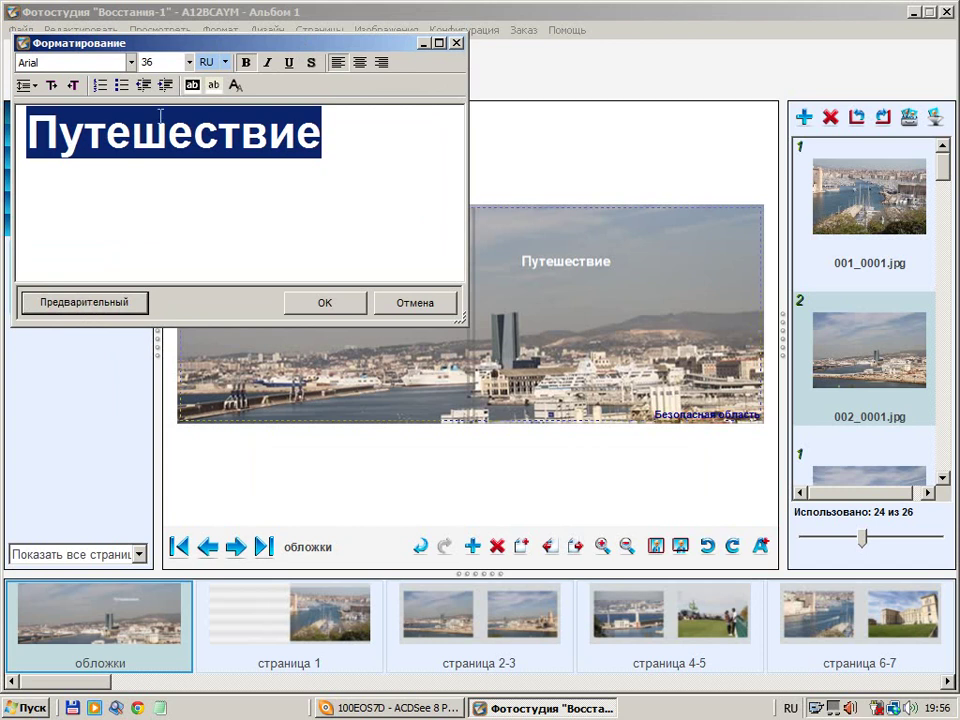
{"action": "left_click", "coordinate": [150, 62]}
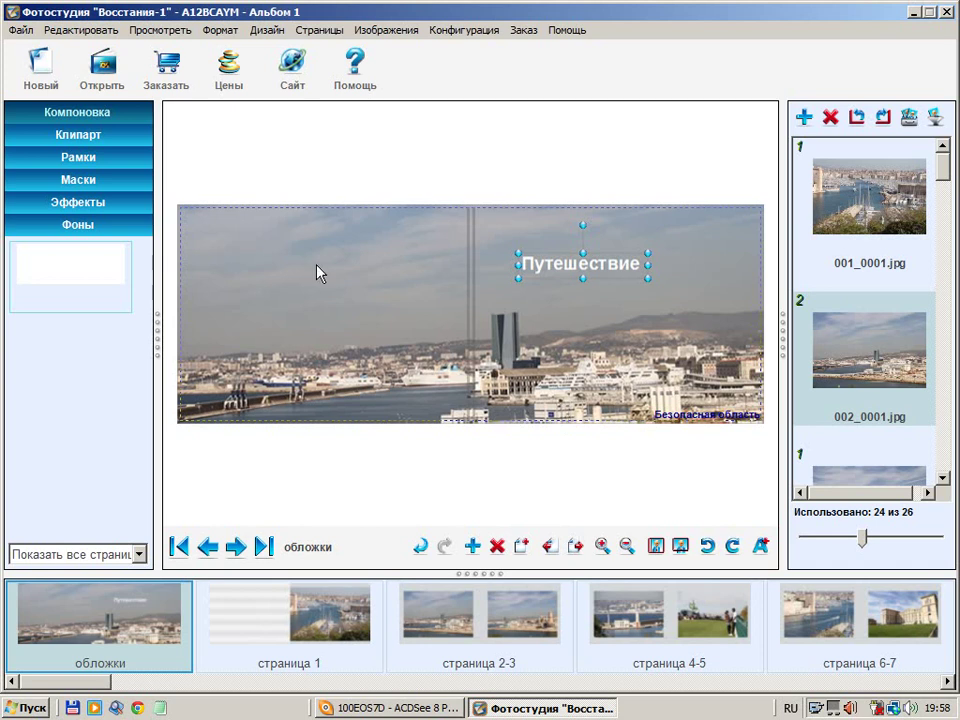
Browse page 1 and spreads 2-3, 4-5 and 6-7, then view the album cover
{"action": "left_click", "coordinate": [329, 620]}
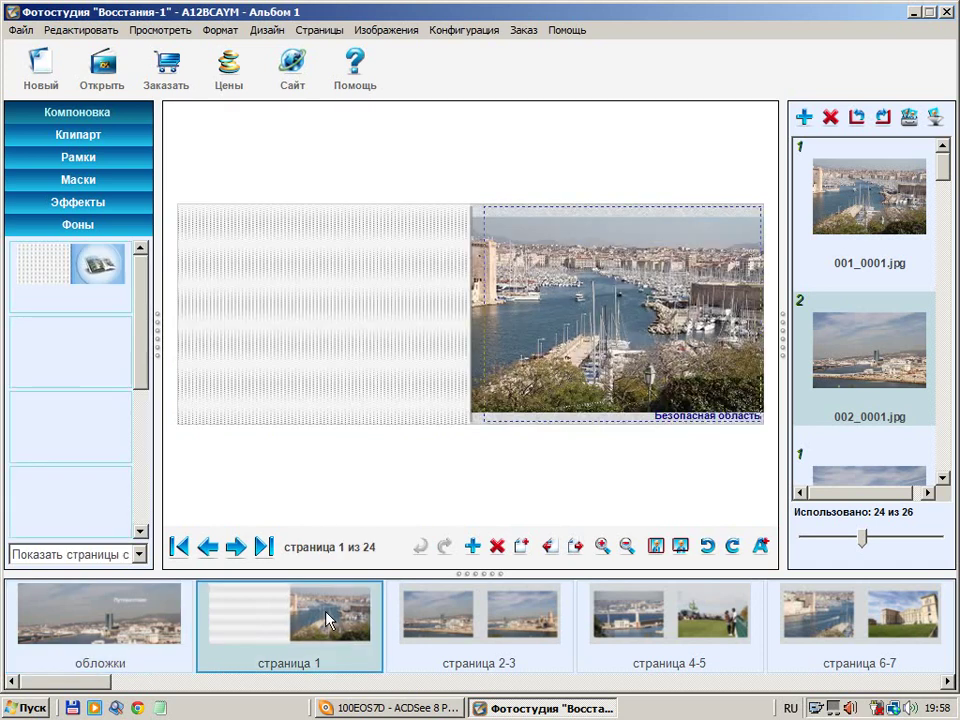
{"action": "left_click", "coordinate": [450, 610]}
{"action": "left_click", "coordinate": [670, 621]}
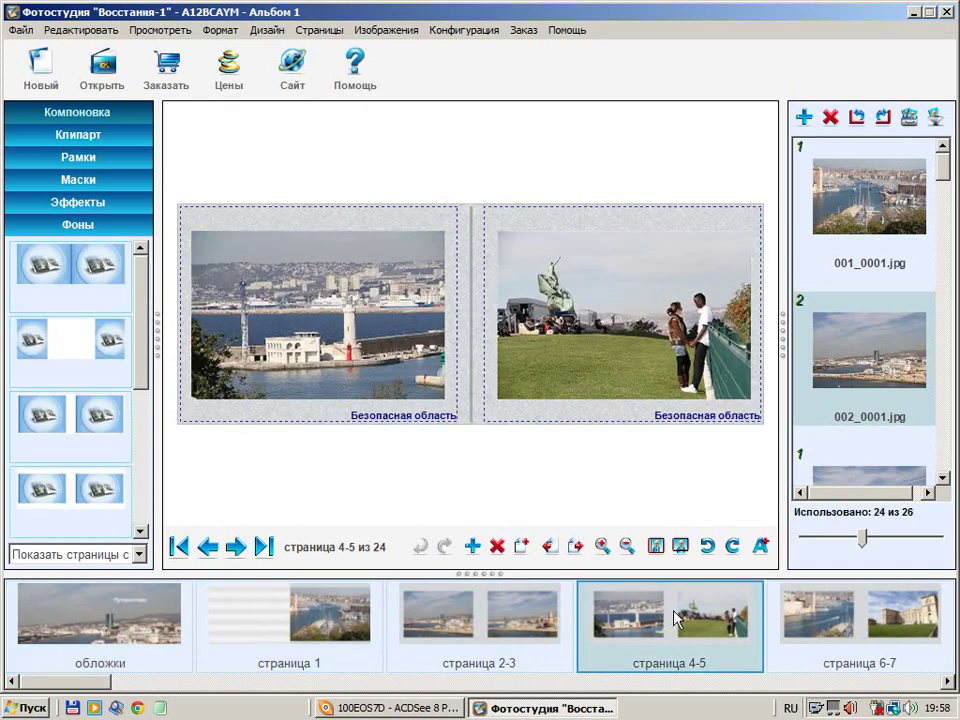
{"action": "left_click", "coordinate": [895, 626]}
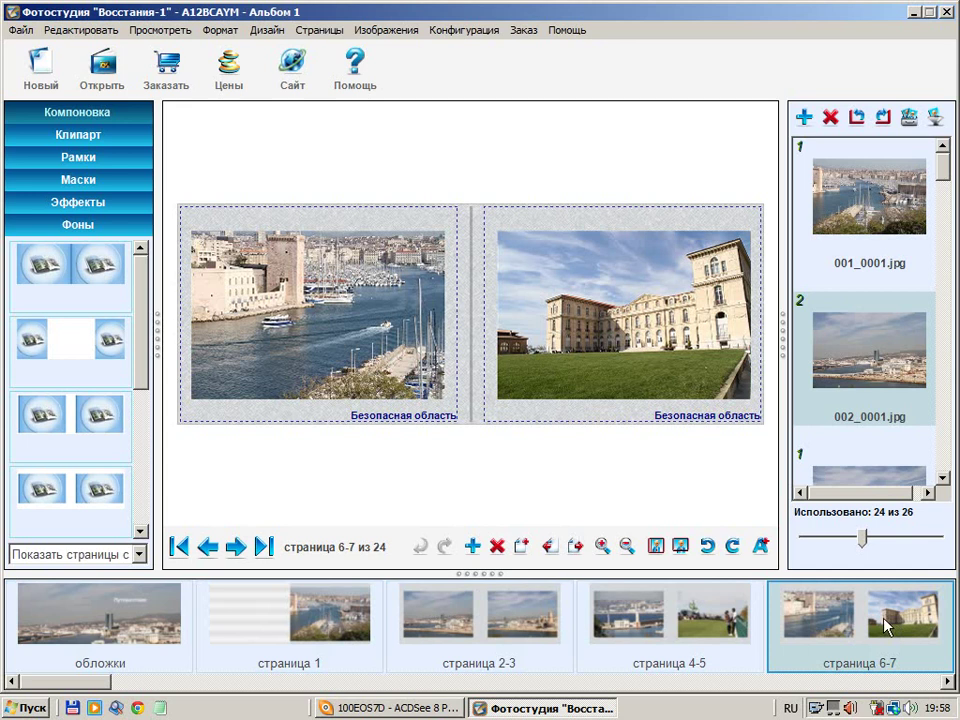
{"action": "left_click", "coordinate": [214, 645]}
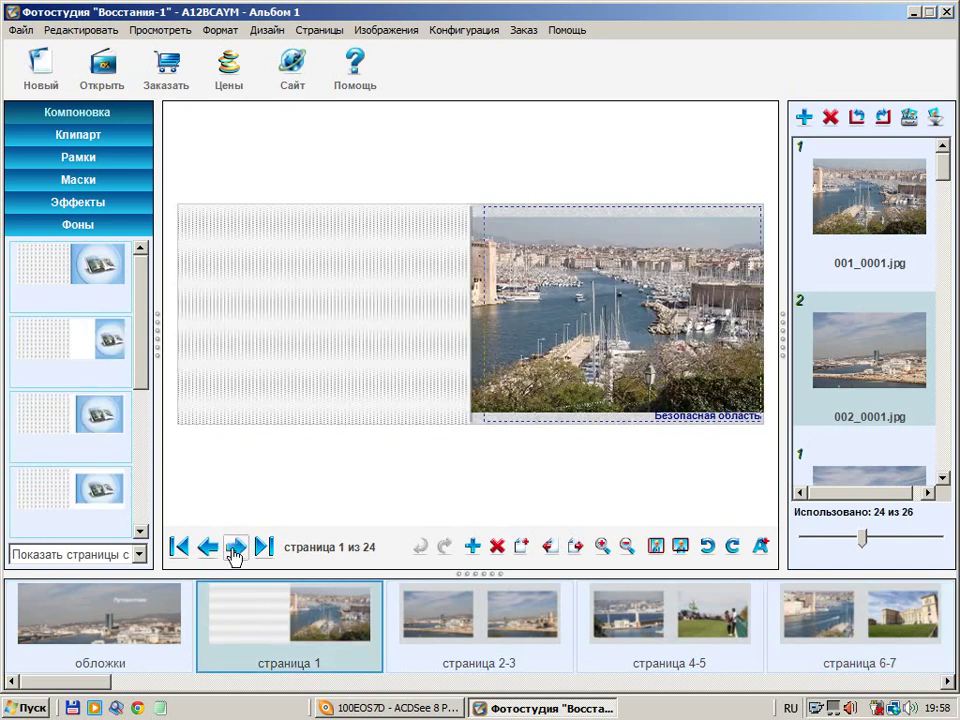
{"action": "left_click", "coordinate": [107, 617]}
Step through the spreads with the arrows, look at spread 2-3, and return to page 1
{"action": "left_click", "coordinate": [232, 552]}
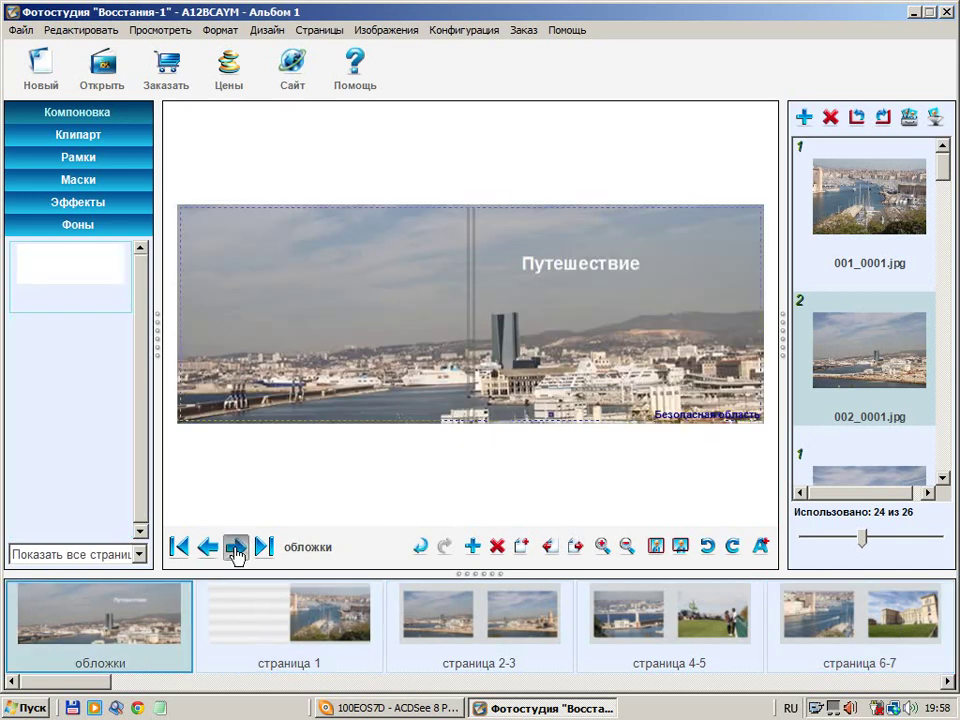
{"action": "left_click", "coordinate": [232, 552]}
{"action": "left_click", "coordinate": [235, 548]}
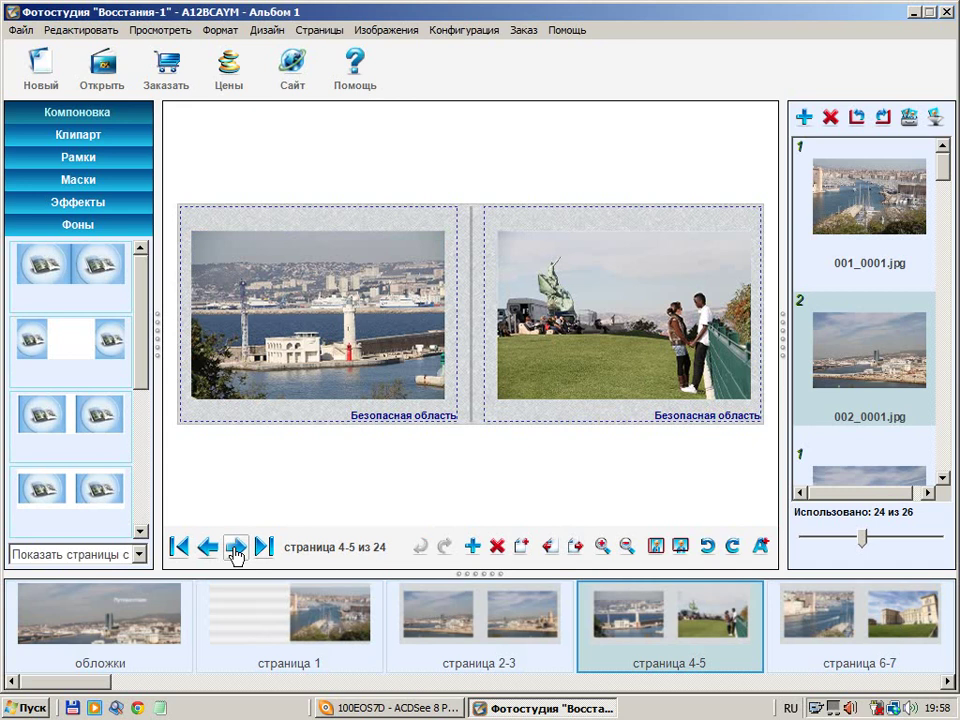
{"action": "left_click", "coordinate": [207, 548]}
{"action": "left_click", "coordinate": [313, 628]}
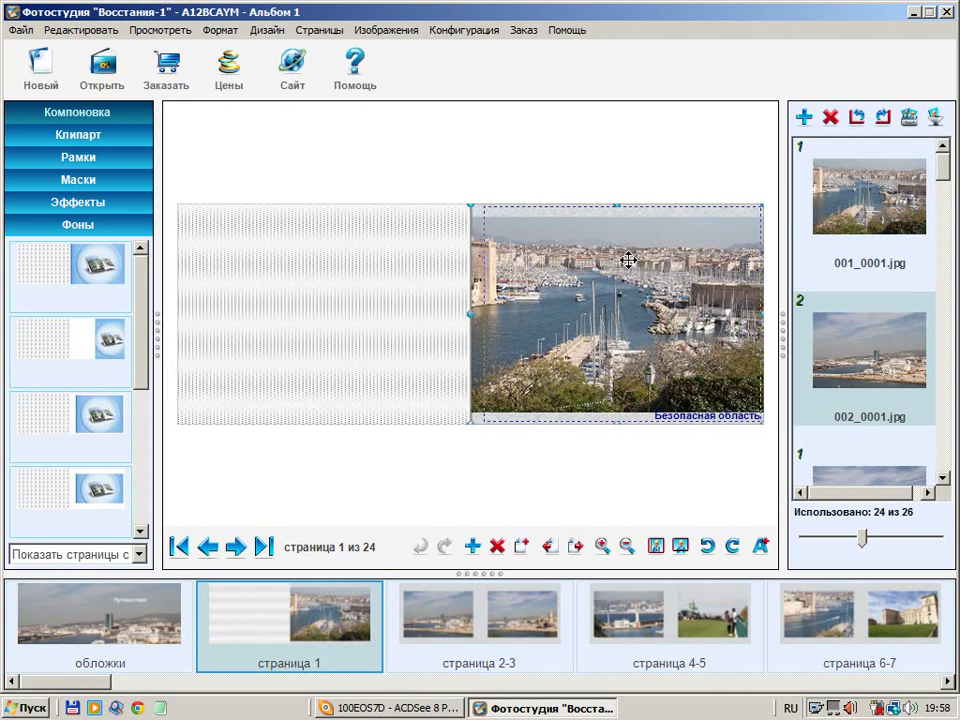
{"action": "left_click", "coordinate": [516, 615]}
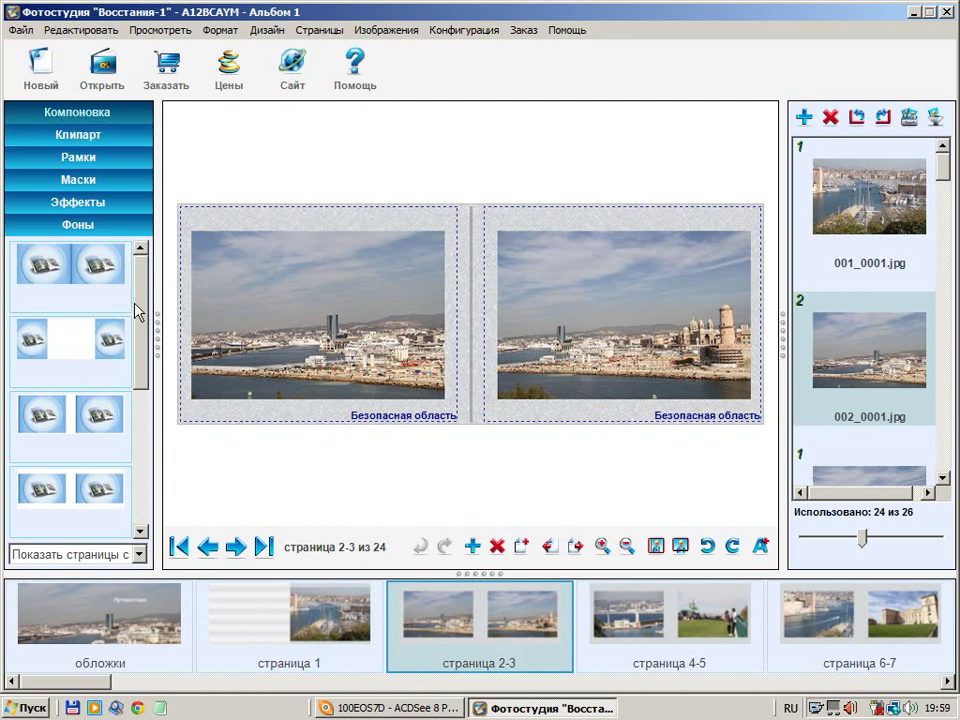
{"action": "scroll", "coordinate": [142, 370], "scroll_direction": "down", "scroll_amount": 2}
{"action": "left_click", "coordinate": [358, 596]}
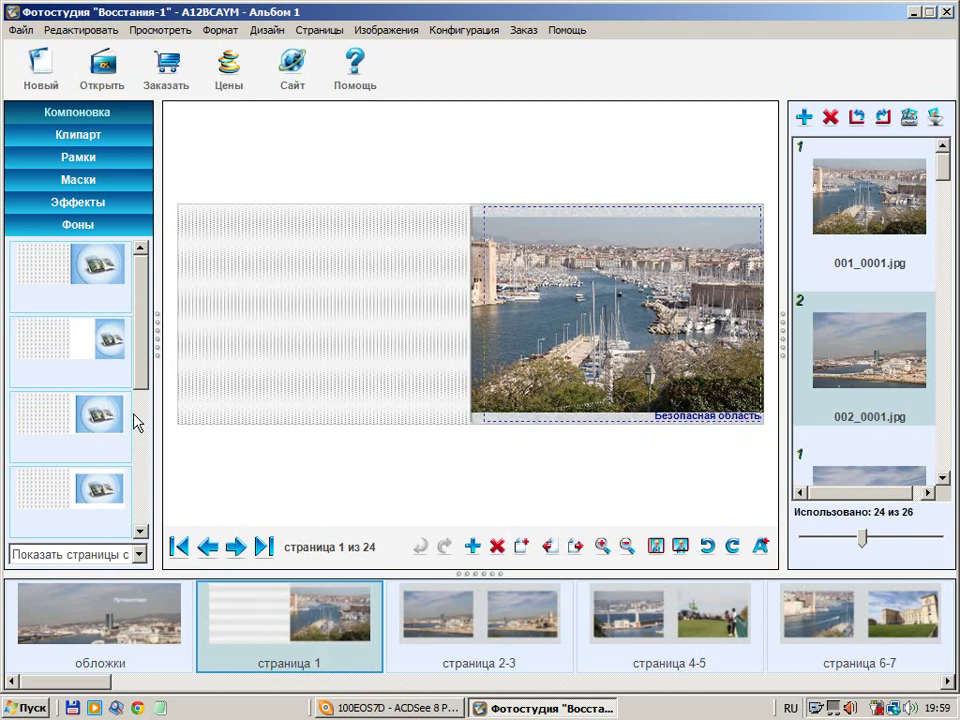
{"action": "scroll", "coordinate": [137, 423], "scroll_direction": "down", "scroll_amount": 1}
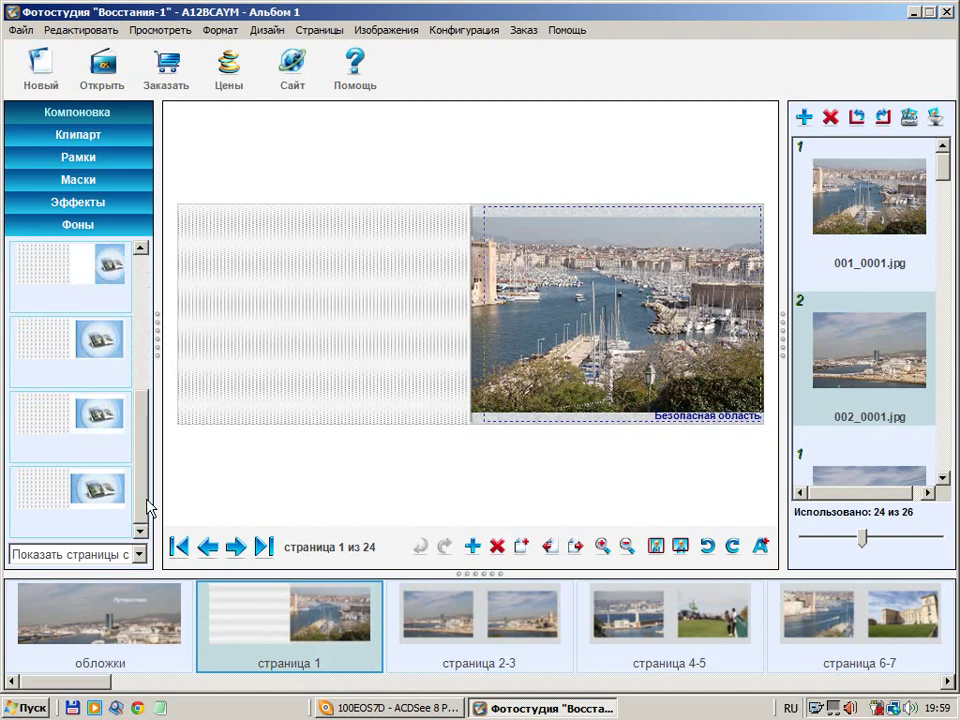
Apply the third grey textured background from Фоны to page 1, then show spread 2-3
{"action": "left_click_drag", "start_coordinate": [81, 426], "coordinate": [503, 289]}
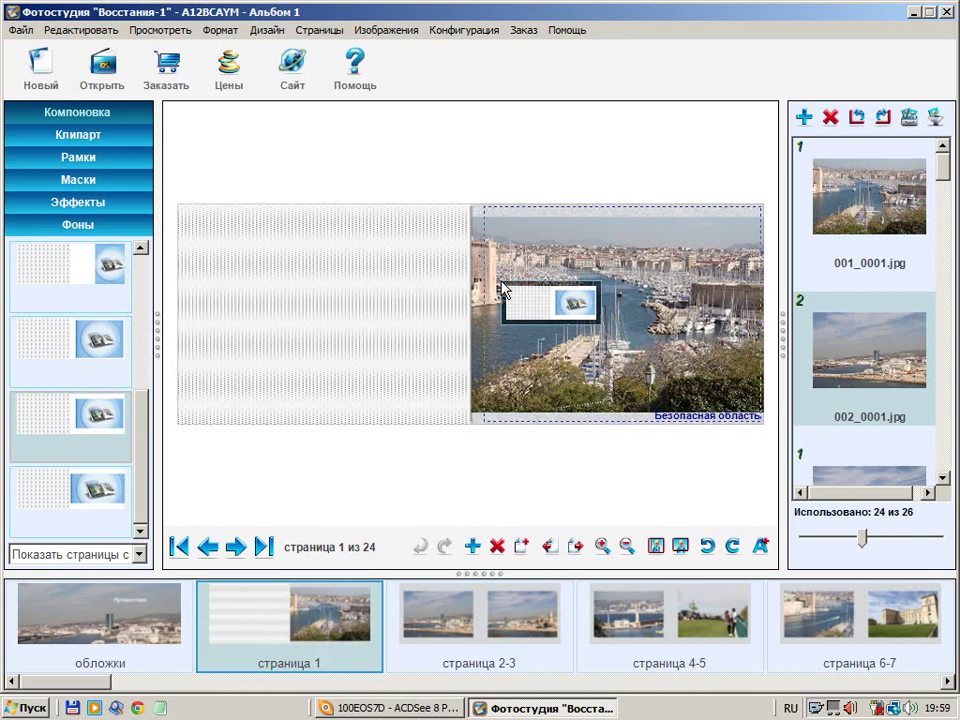
{"action": "left_click_drag", "start_coordinate": [503, 286], "coordinate": [502, 289]}
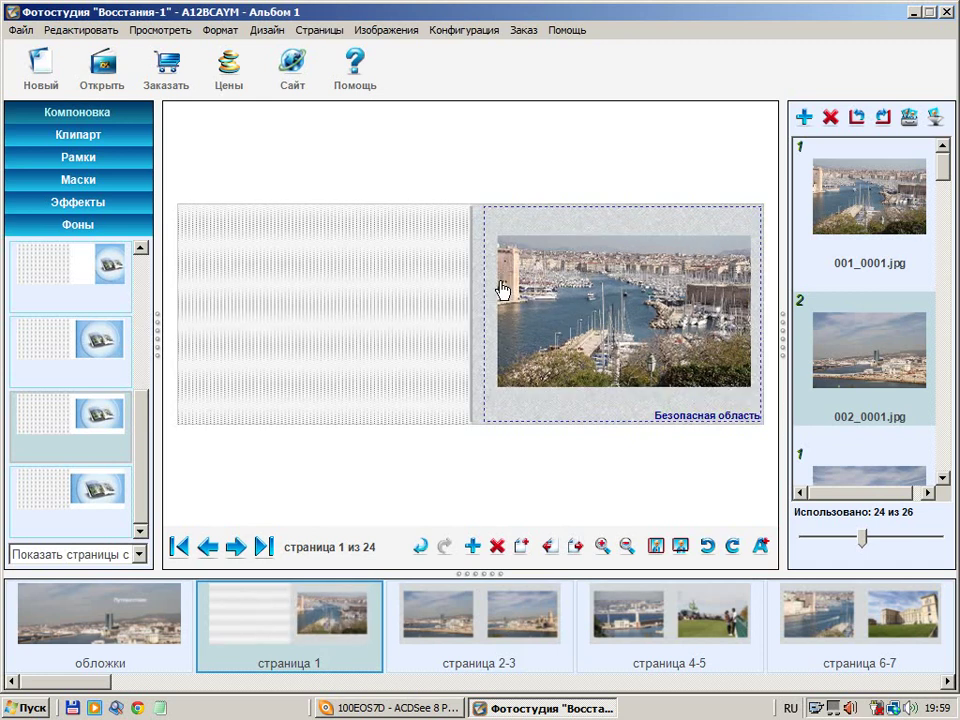
{"action": "left_click", "coordinate": [500, 620]}
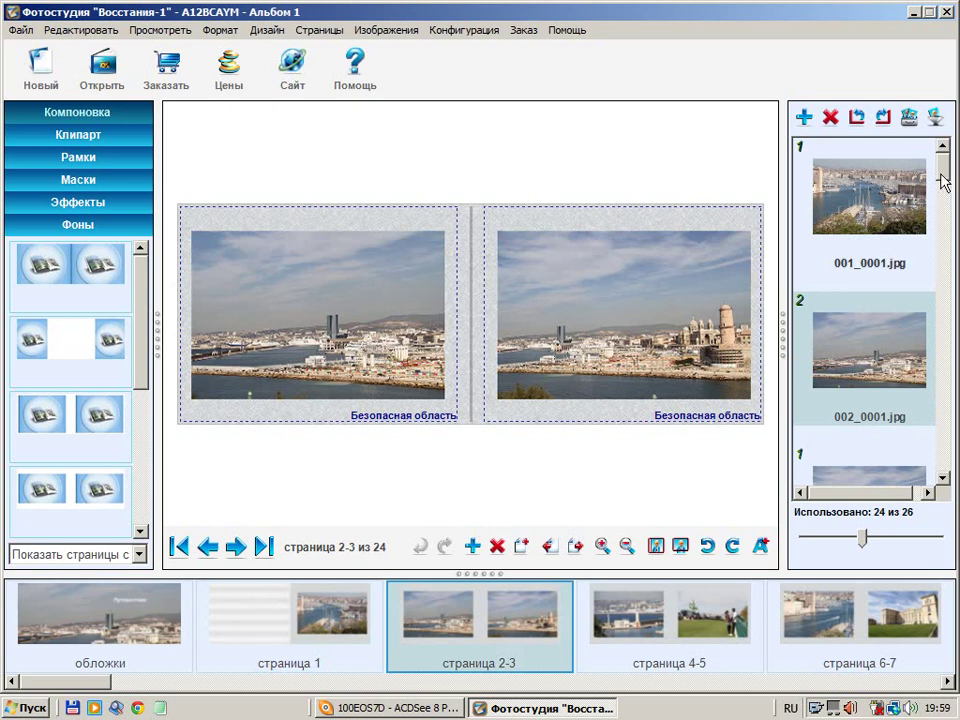
Place 008.jpg from the photo list onto the right page of spread 2-3
{"action": "left_click_drag", "start_coordinate": [943, 165], "coordinate": [948, 255]}
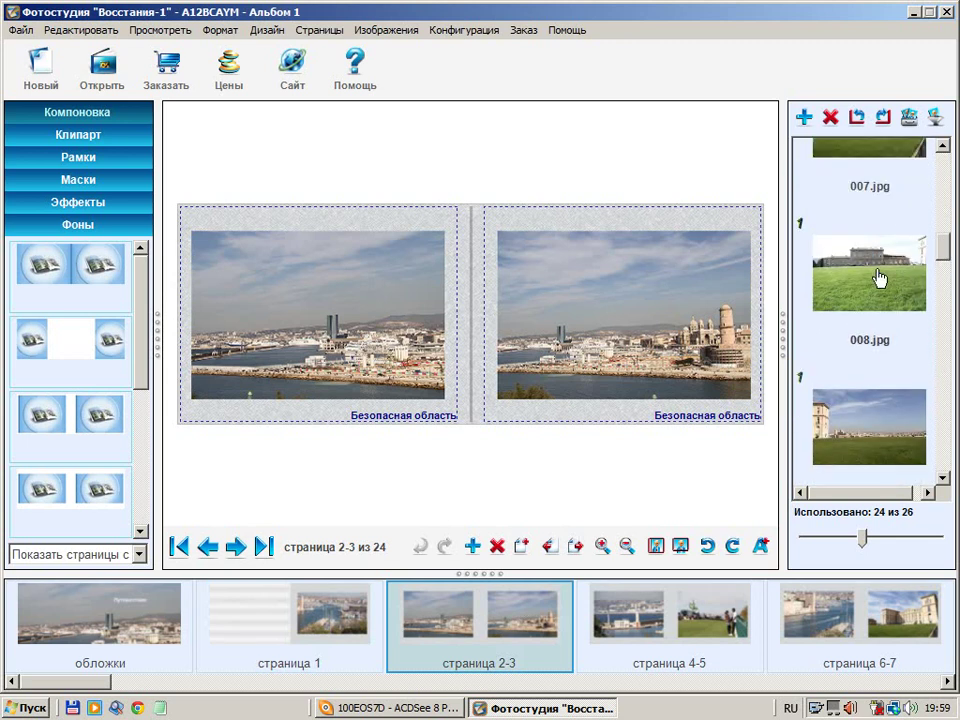
{"action": "left_click", "coordinate": [876, 276]}
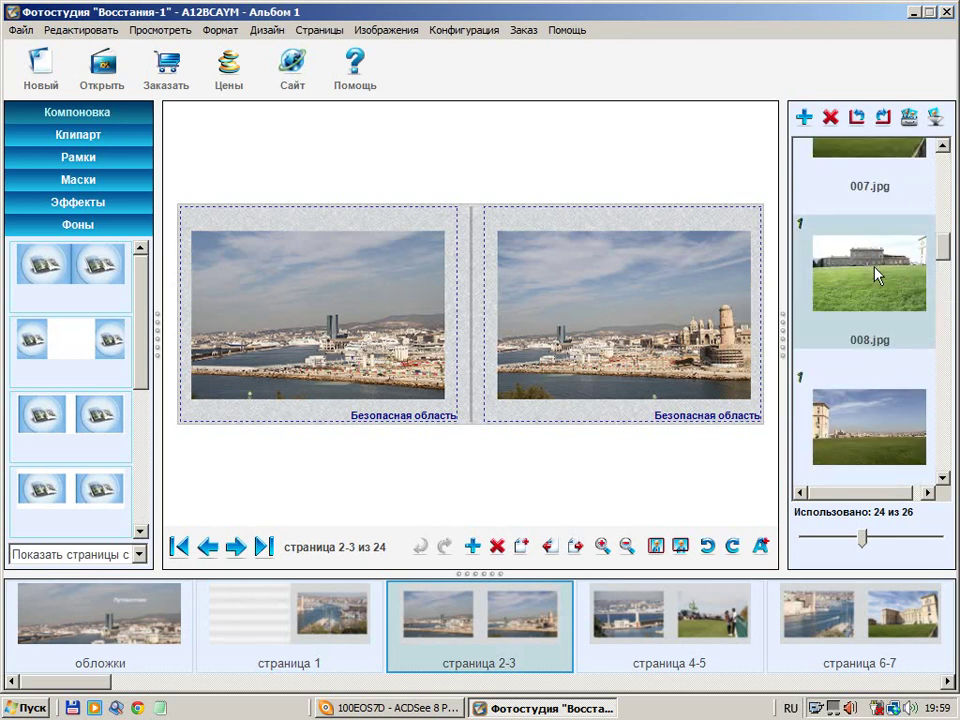
{"action": "left_click_drag", "start_coordinate": [876, 276], "coordinate": [564, 285]}
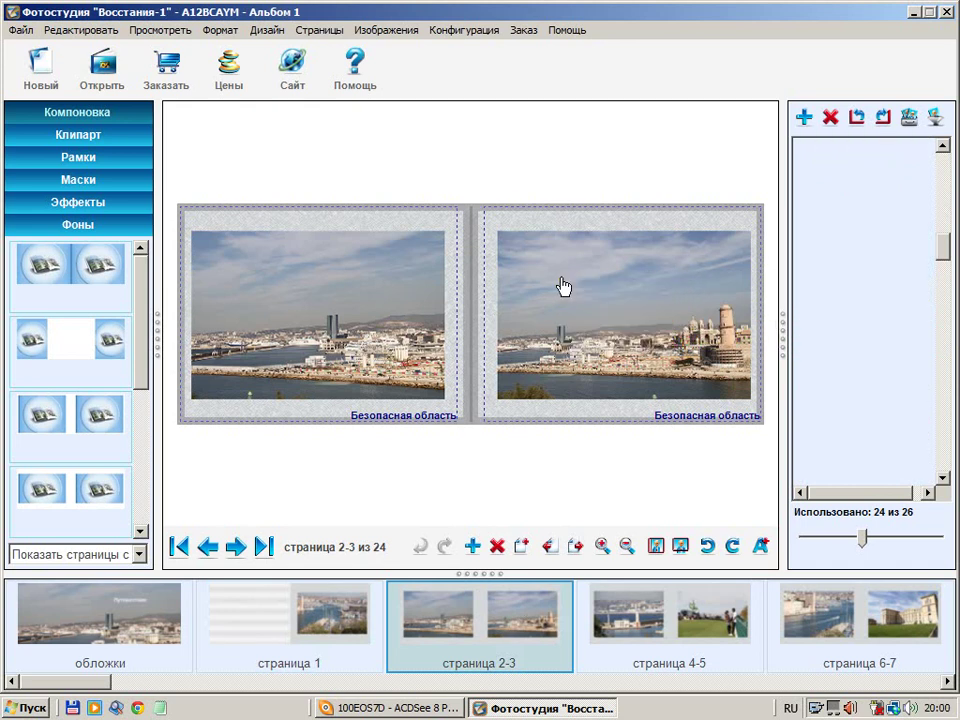
{"action": "left_click", "coordinate": [477, 285]}
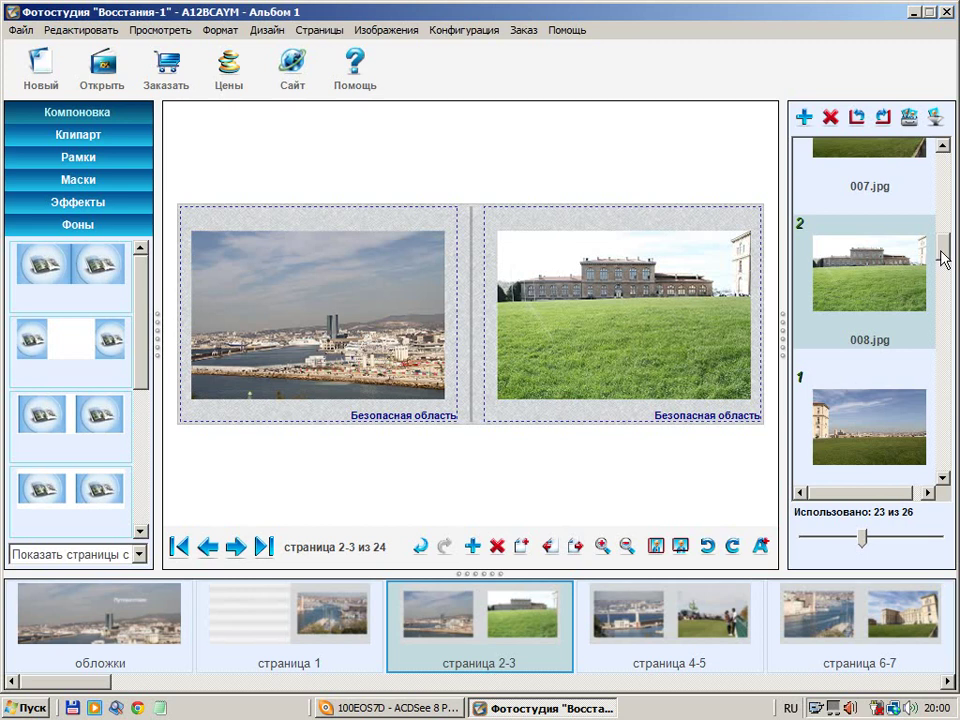
Resize the 008.jpg frame smaller into page 3's upper-left area
{"action": "left_click", "coordinate": [660, 313]}
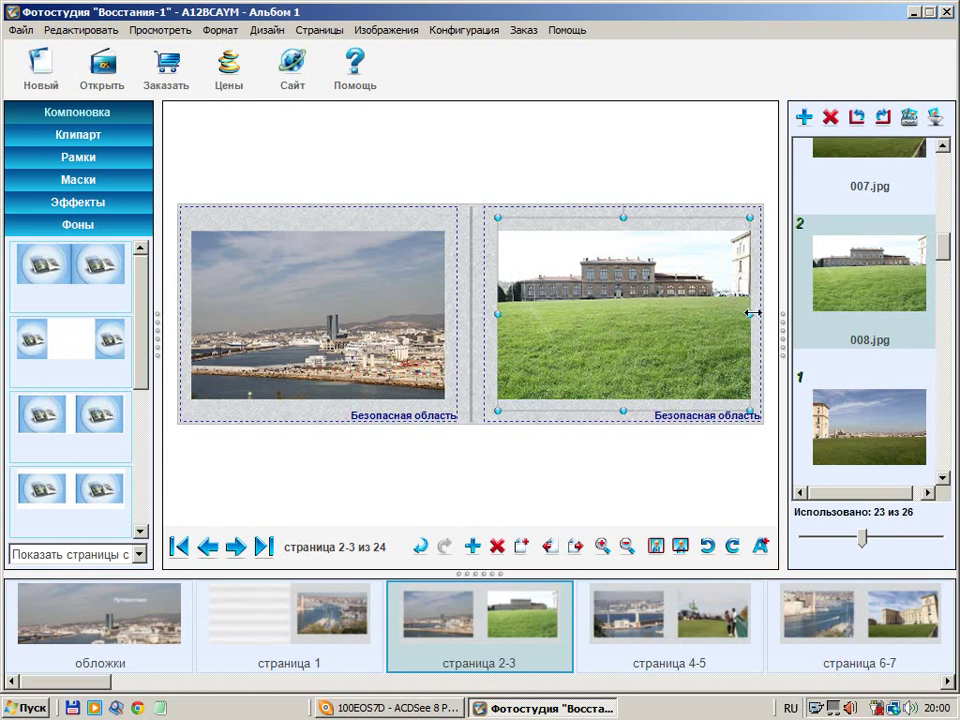
{"action": "left_click_drag", "start_coordinate": [752, 313], "coordinate": [606, 321]}
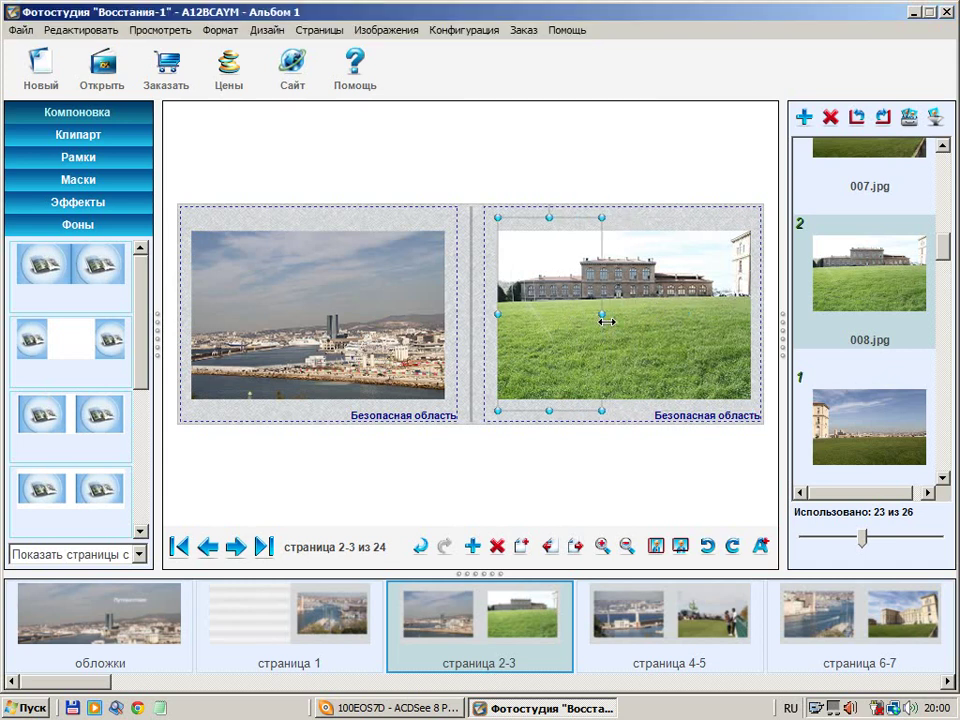
{"action": "left_click_drag", "start_coordinate": [550, 409], "coordinate": [549, 311]}
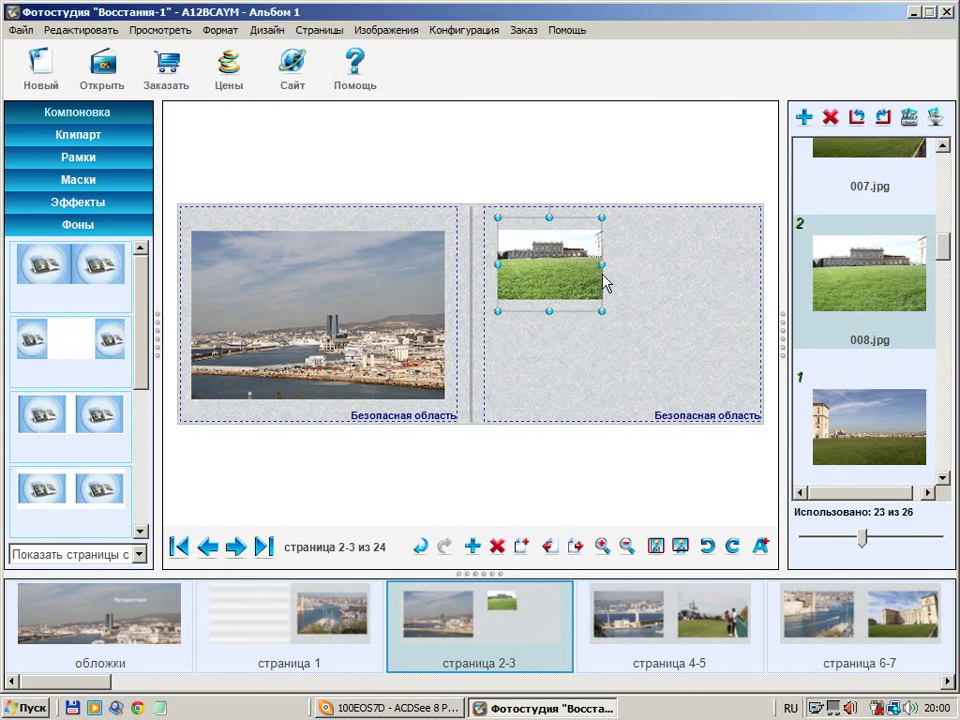
{"action": "left_click_drag", "start_coordinate": [600, 267], "coordinate": [646, 267]}
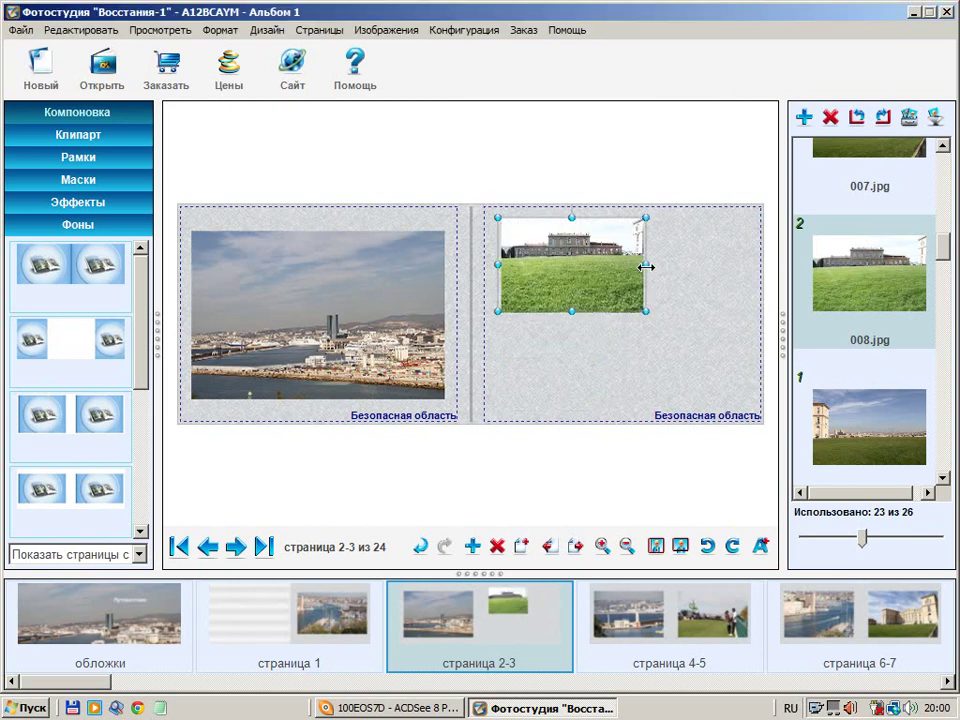
{"action": "left_click_drag", "start_coordinate": [572, 313], "coordinate": [572, 318]}
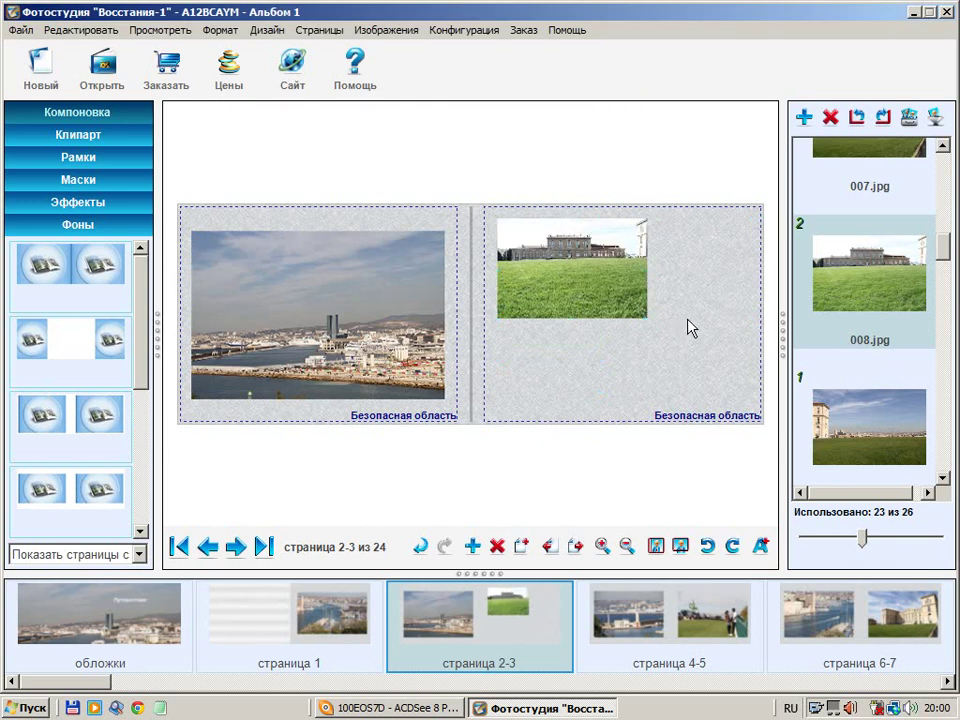
Add 009.jpg below 008.jpg and a small 011.jpg (about 8,46 × 5,61) at the lower right
{"action": "left_click_drag", "start_coordinate": [896, 448], "coordinate": [500, 341]}
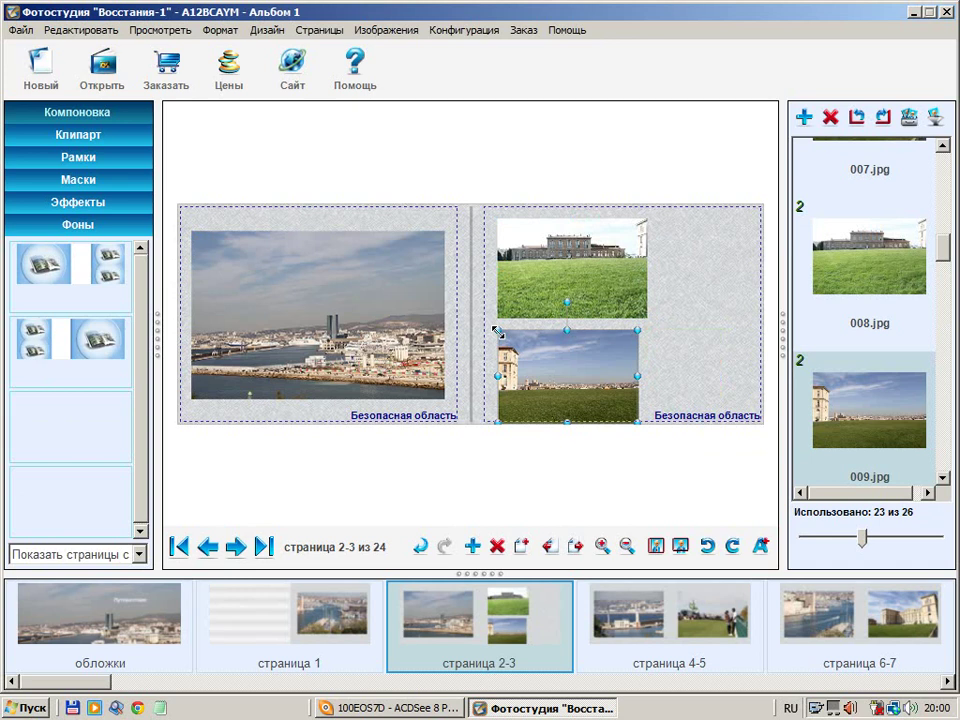
{"action": "left_click_drag", "start_coordinate": [567, 422], "coordinate": [598, 380]}
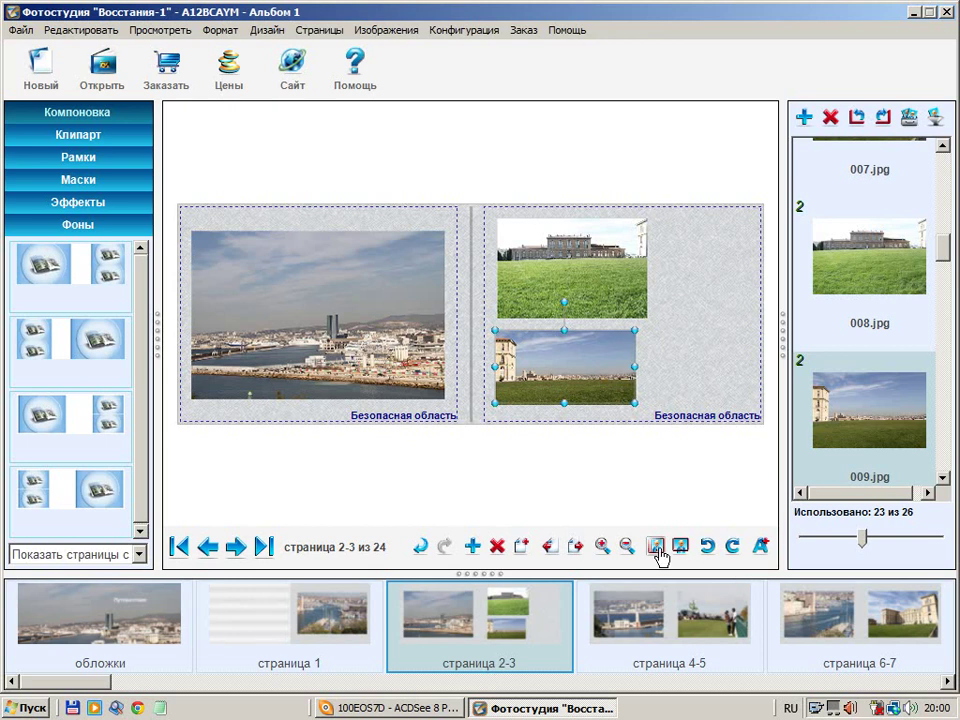
{"action": "scroll", "coordinate": [944, 264], "scroll_direction": "down", "scroll_amount": 1}
{"action": "left_click_drag", "start_coordinate": [944, 270], "coordinate": [649, 328]}
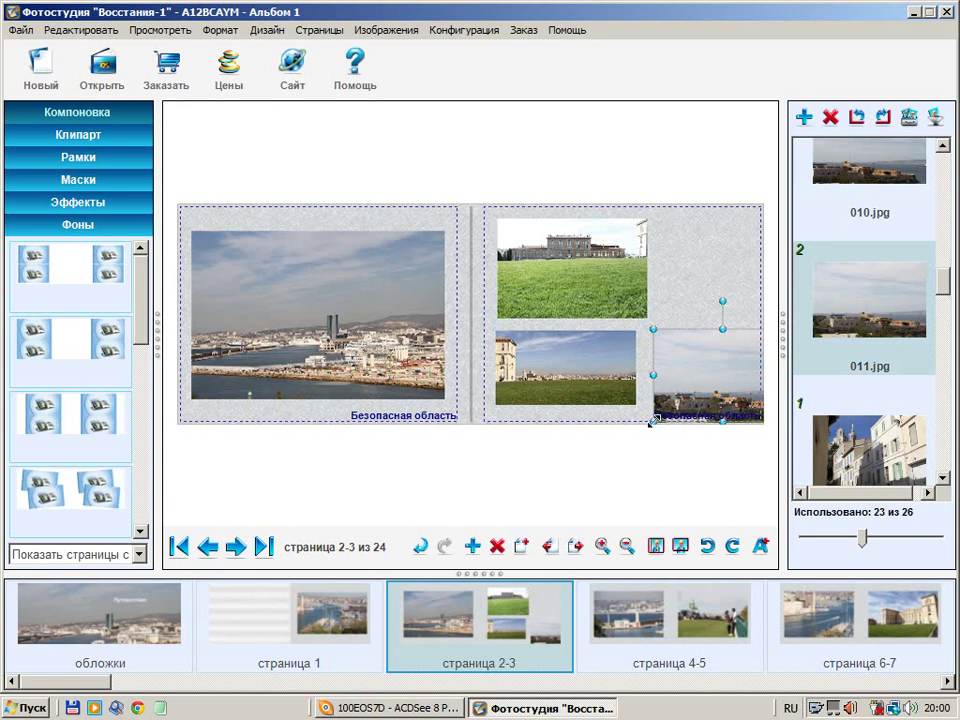
{"action": "left_click_drag", "start_coordinate": [652, 421], "coordinate": [690, 368]}
{"action": "left_click_drag", "start_coordinate": [742, 388], "coordinate": [746, 403]}
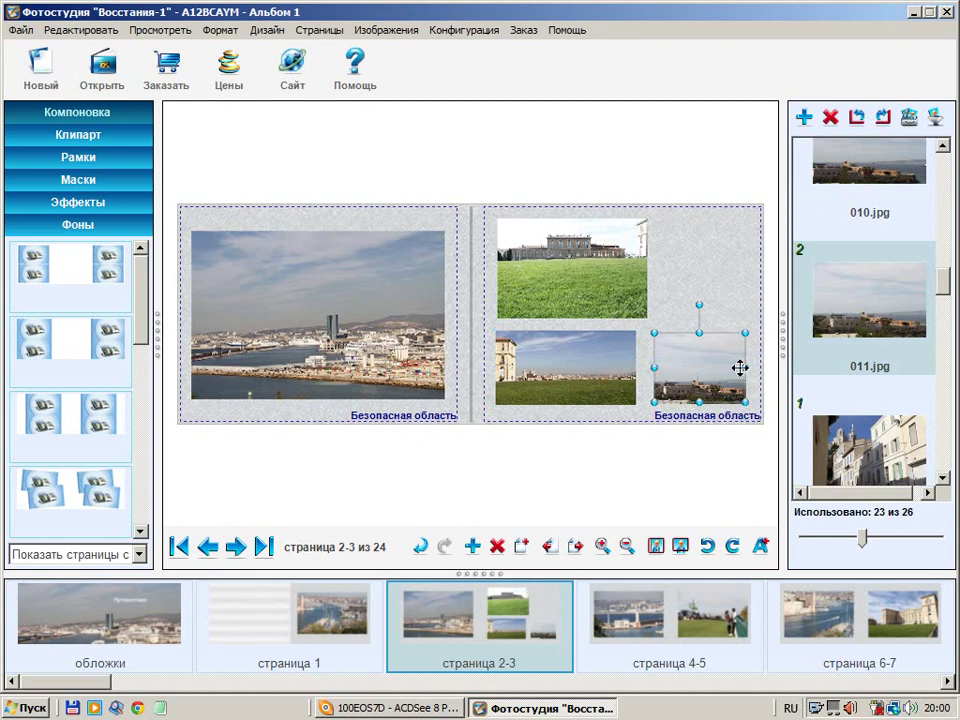
{"action": "left_click", "coordinate": [630, 300]}
Widen the 008.jpg frame across page 3's top and make the photo fill it
{"action": "double_click", "coordinate": [647, 278]}
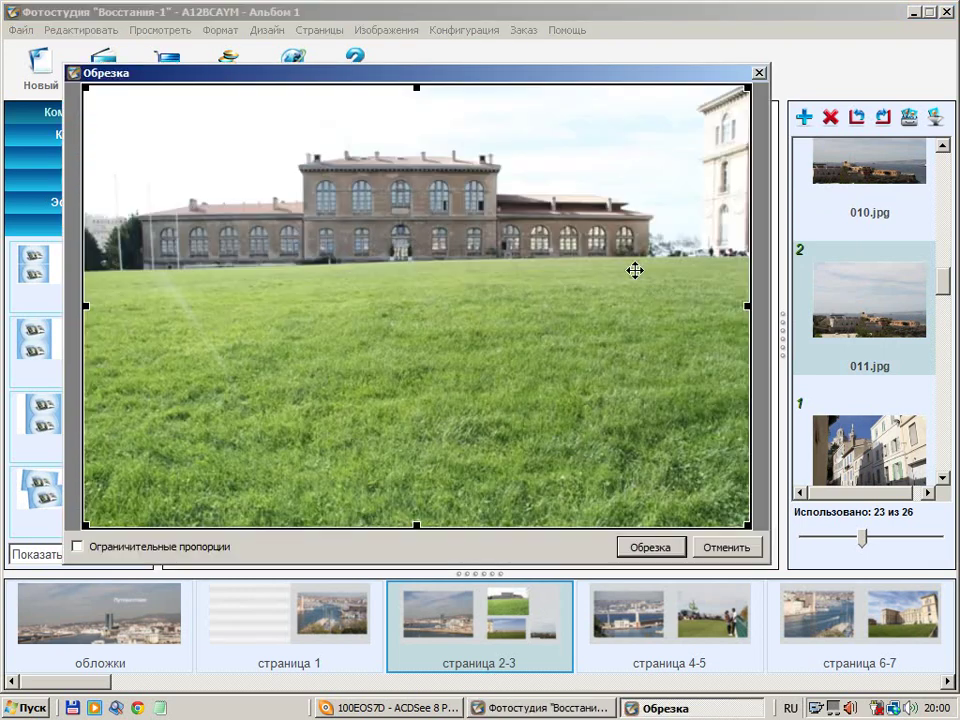
{"action": "left_click", "coordinate": [742, 551]}
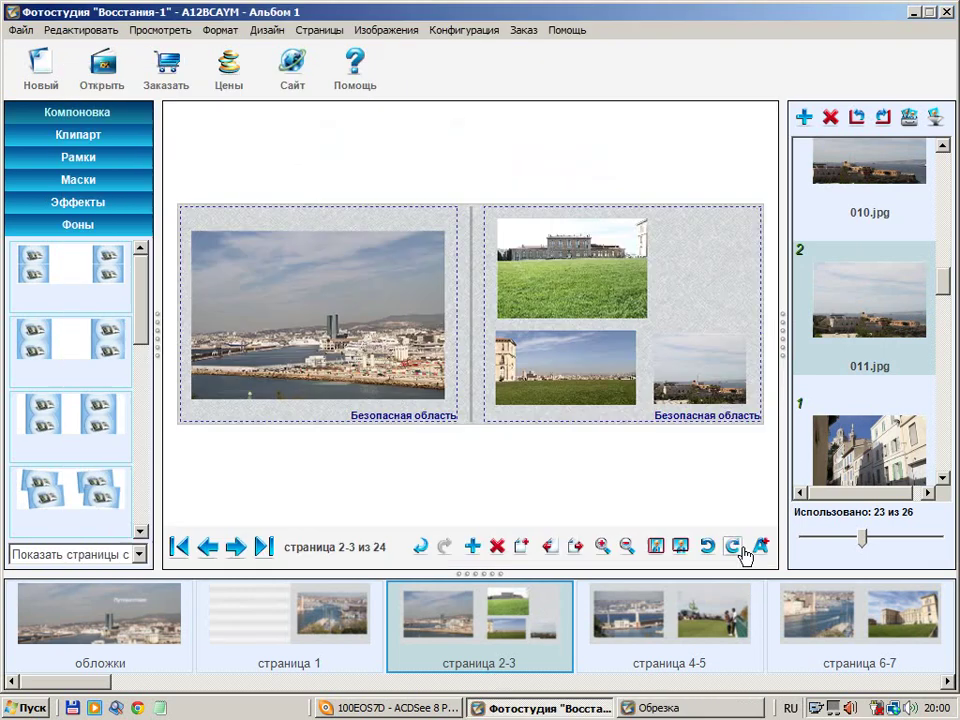
{"action": "left_click", "coordinate": [615, 295]}
{"action": "left_click_drag", "start_coordinate": [647, 268], "coordinate": [743, 270]}
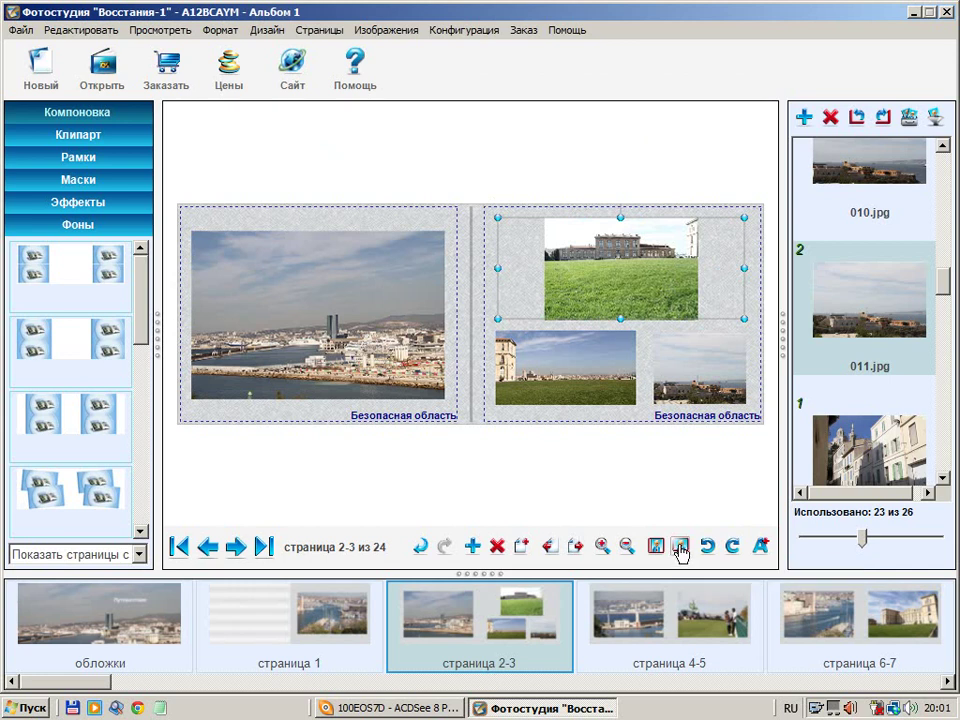
{"action": "left_click", "coordinate": [679, 548]}
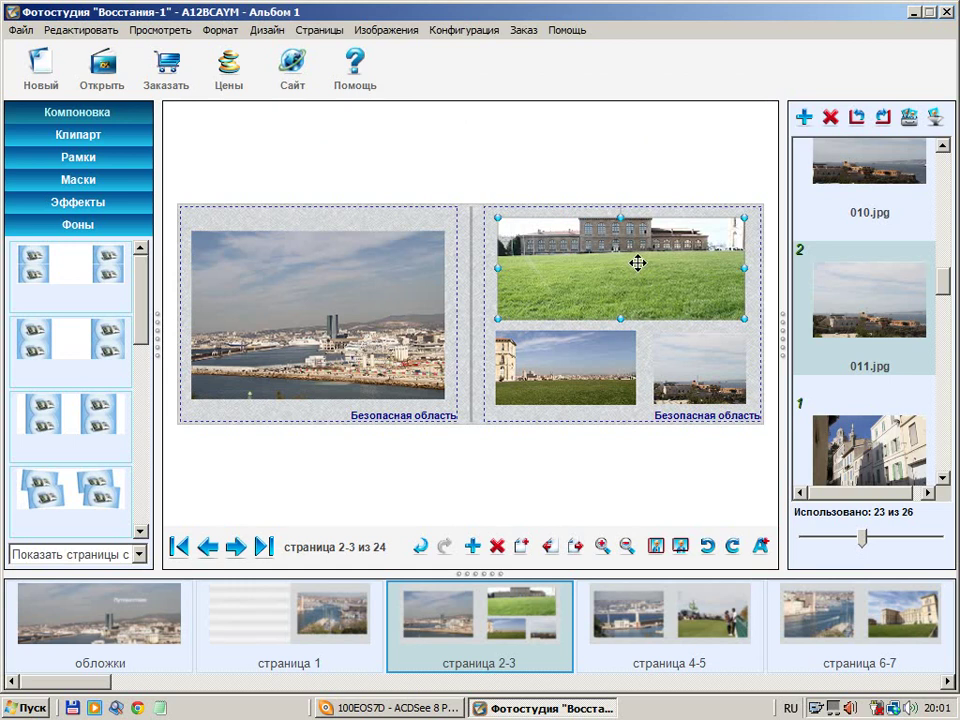
Recrop 008.jpg in Обрезка, moving the crop area up for more sky and less grass
{"action": "double_click", "coordinate": [638, 262]}
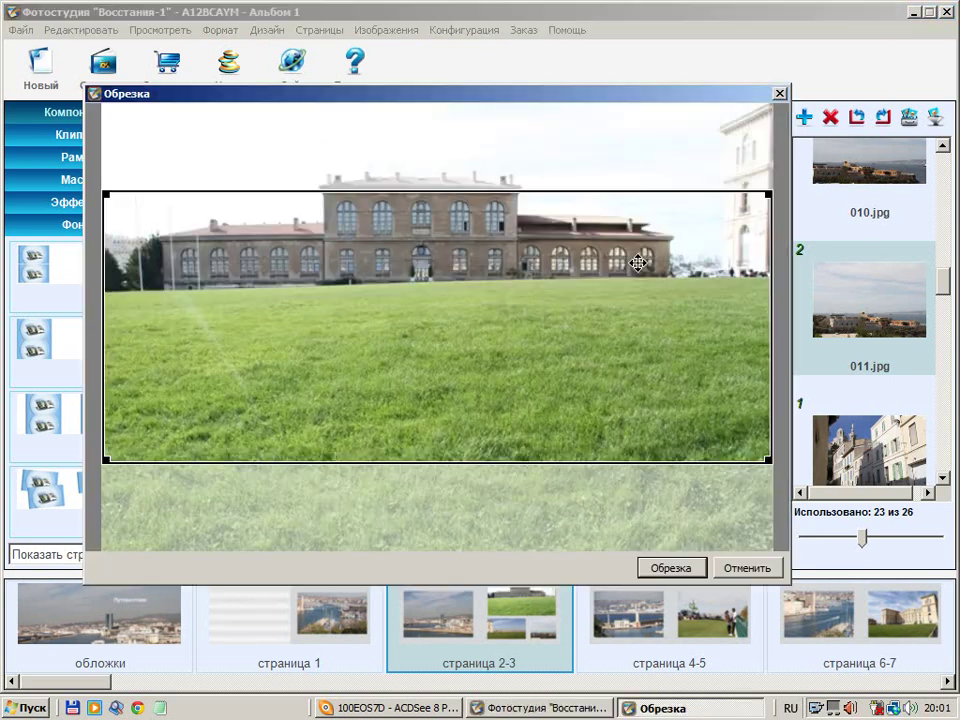
{"action": "scroll", "coordinate": [571, 357], "scroll_direction": "down", "scroll_amount": 1}
{"action": "left_click_drag", "start_coordinate": [571, 357], "coordinate": [525, 321]}
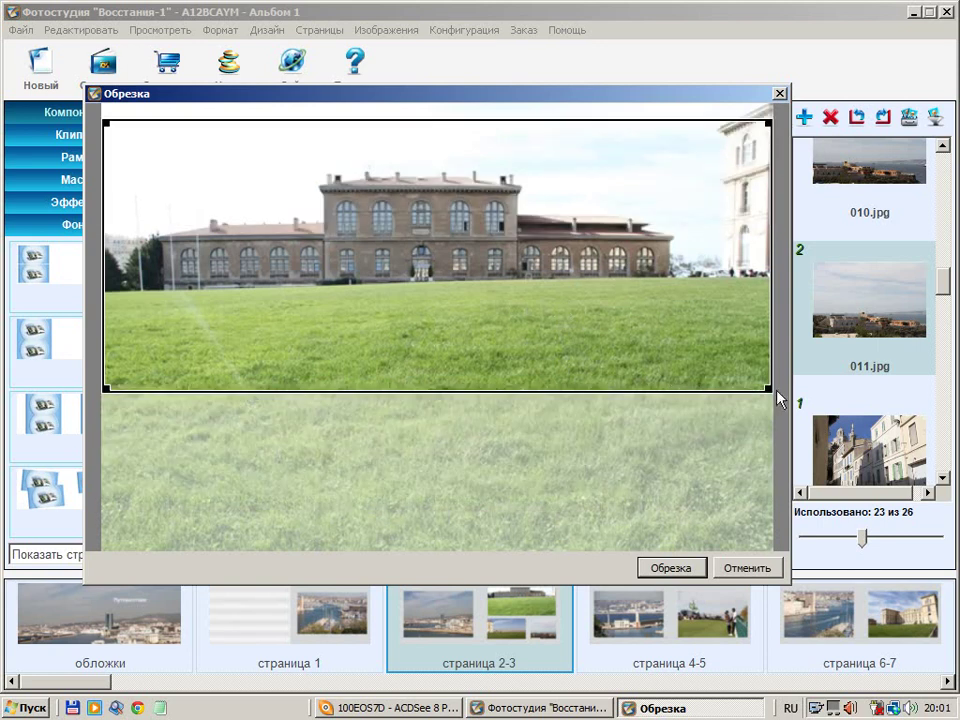
{"action": "left_click_drag", "start_coordinate": [768, 390], "coordinate": [690, 360]}
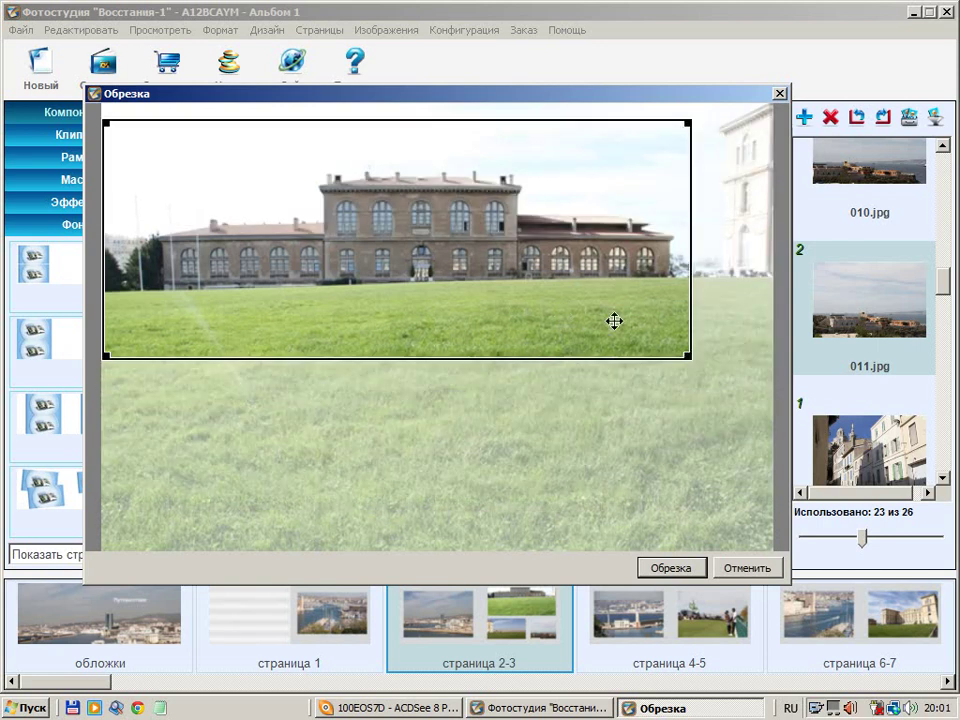
{"action": "left_click_drag", "start_coordinate": [613, 321], "coordinate": [626, 321]}
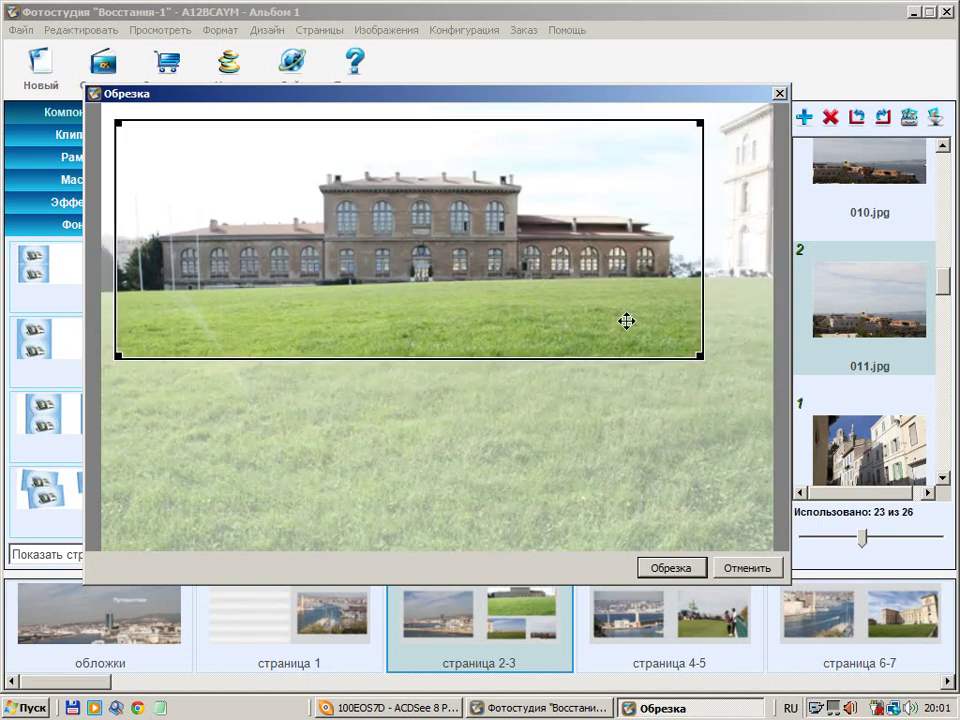
{"action": "left_click", "coordinate": [672, 568]}
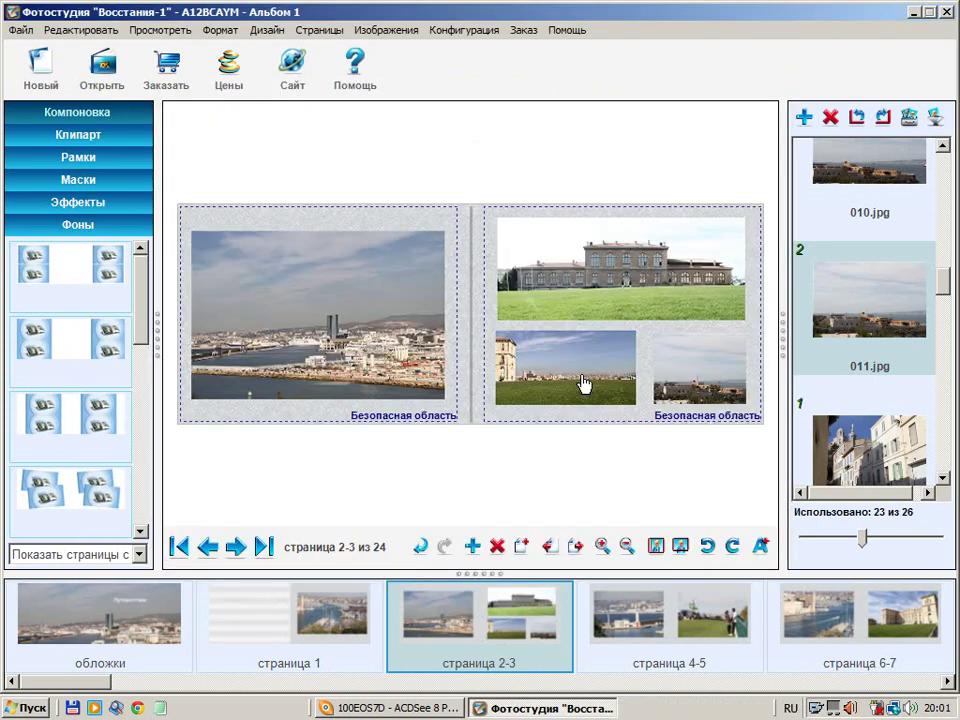
Save spread 2-3's arrangement with Страницы > Добавить в компоновки страниц and confirm
{"action": "left_click_drag", "start_coordinate": [707, 388], "coordinate": [701, 389]}
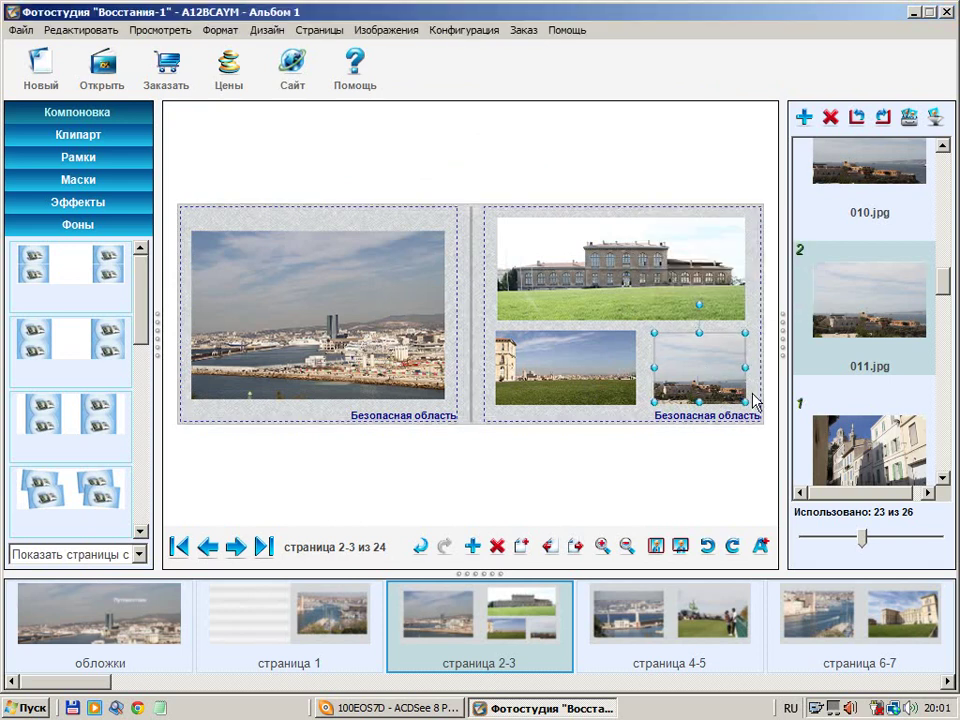
{"action": "left_click", "coordinate": [646, 426]}
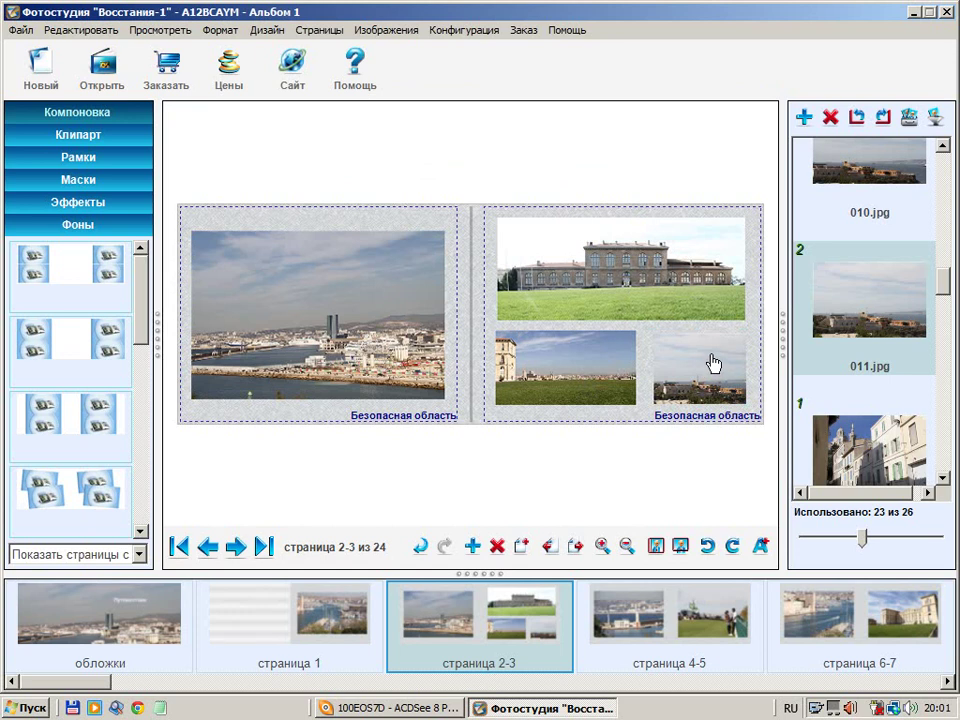
{"action": "left_click", "coordinate": [710, 355]}
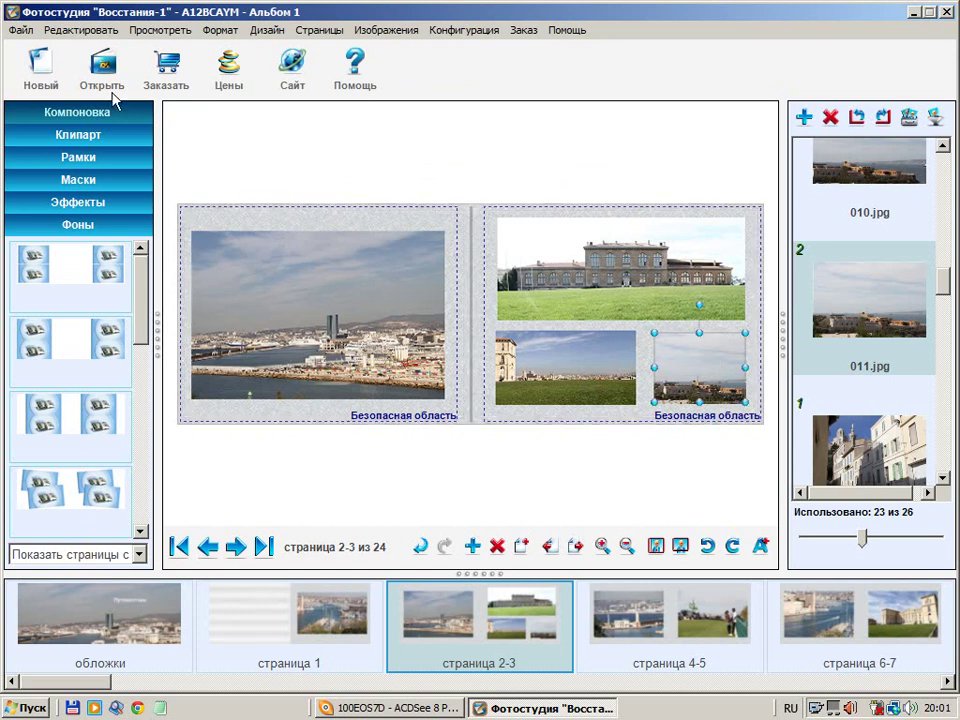
{"action": "left_click", "coordinate": [325, 31]}
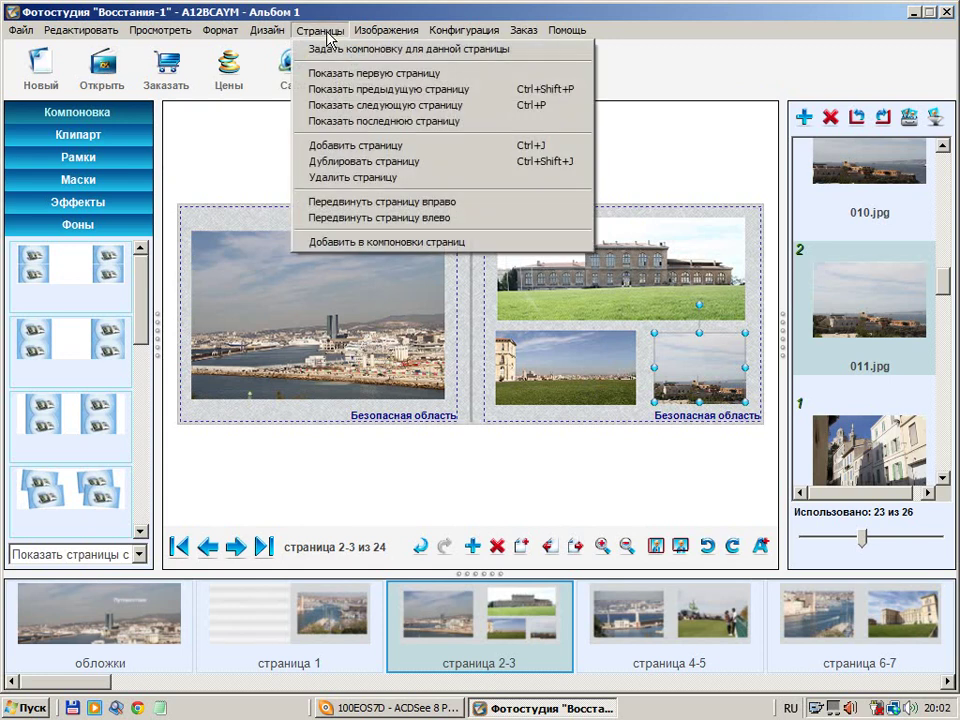
{"action": "left_click", "coordinate": [342, 243]}
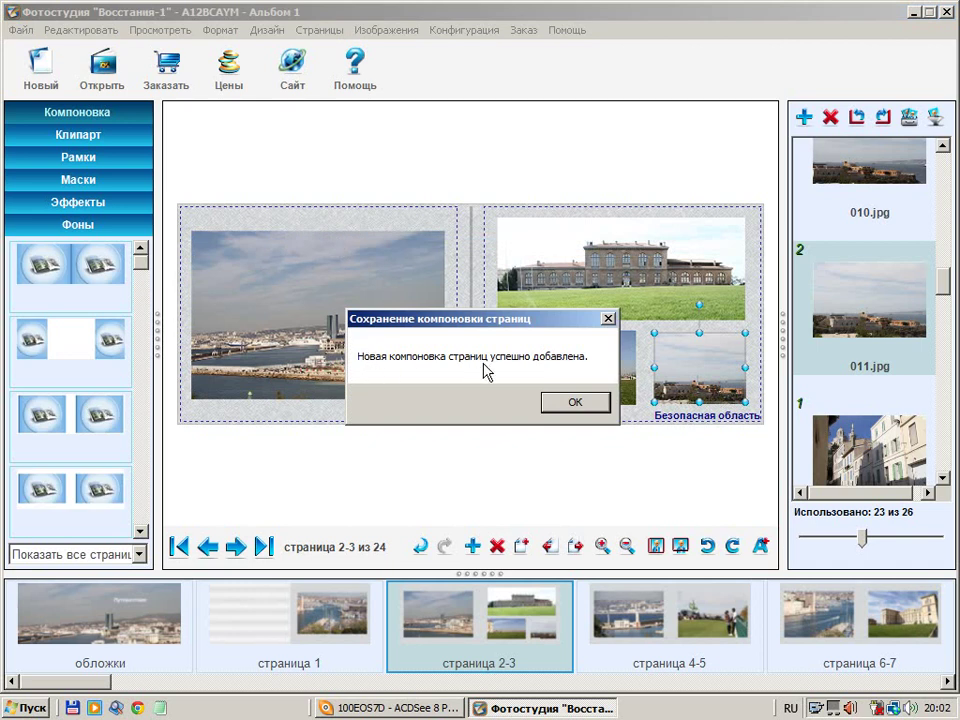
{"action": "left_click", "coordinate": [566, 402]}
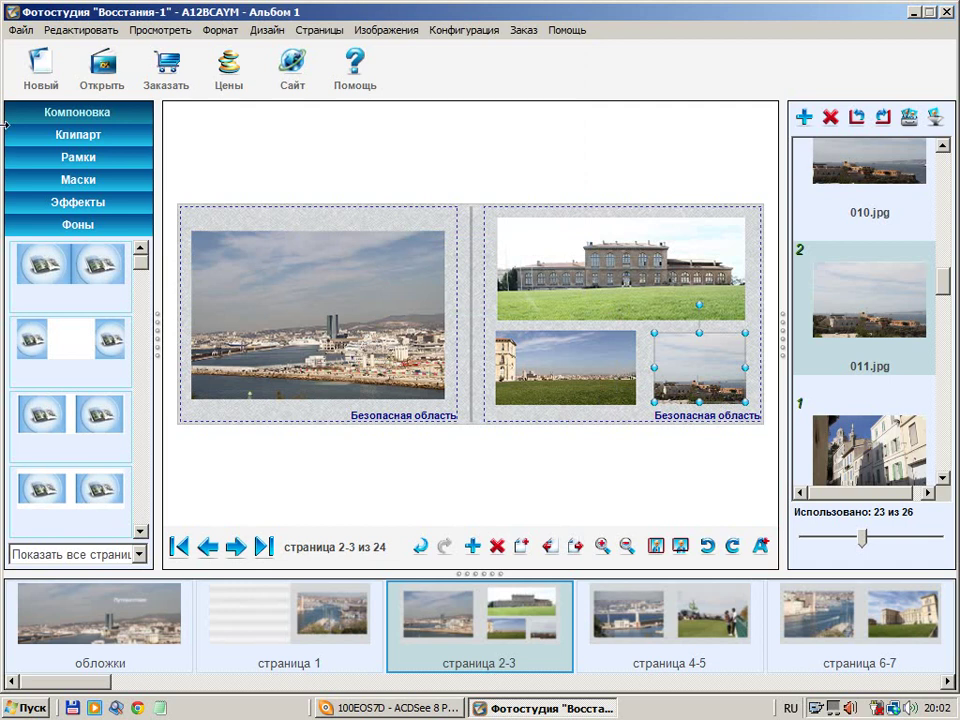
Filter layouts to Показать страницы с 4 фото and apply the new saved layout to spread 4-5
{"action": "left_click", "coordinate": [141, 554]}
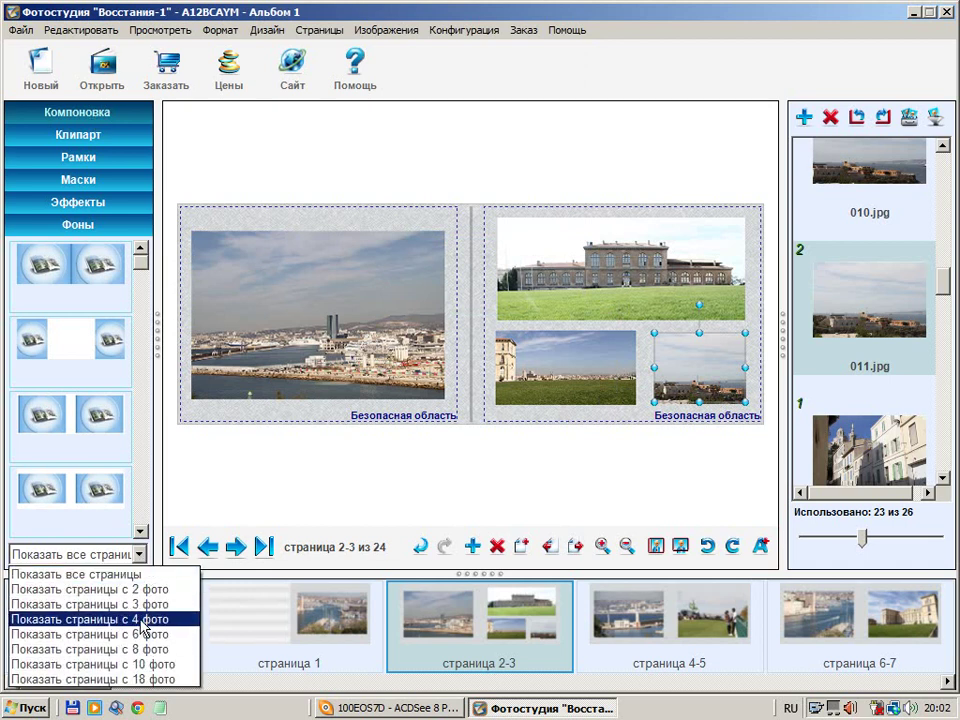
{"action": "left_click", "coordinate": [141, 620]}
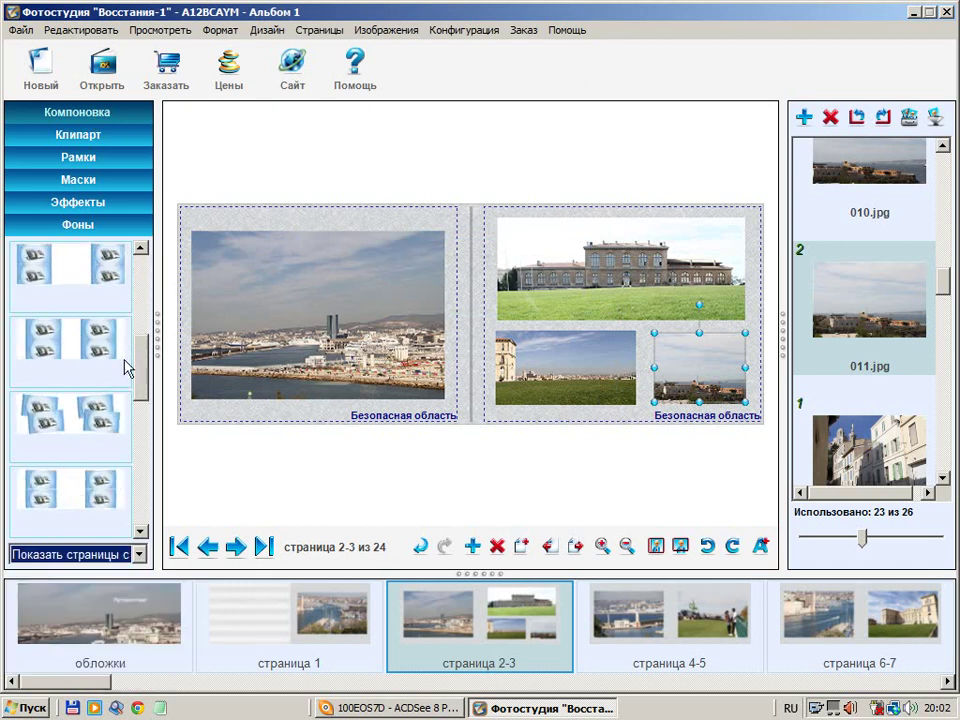
{"action": "scroll", "coordinate": [127, 430], "scroll_direction": "down", "scroll_amount": 5}
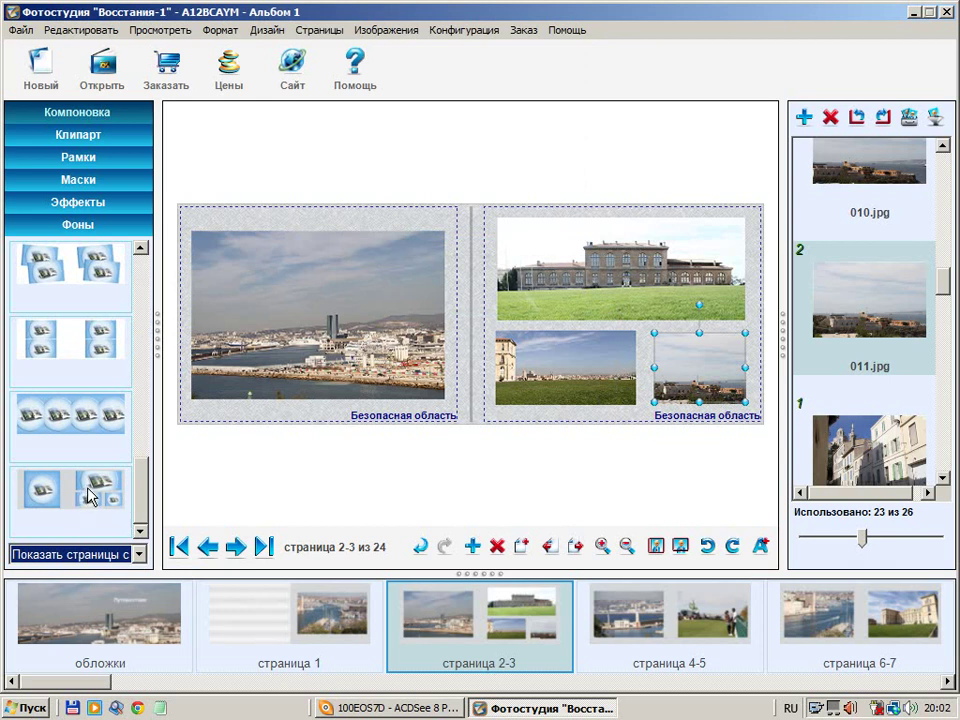
{"action": "left_click", "coordinate": [92, 494]}
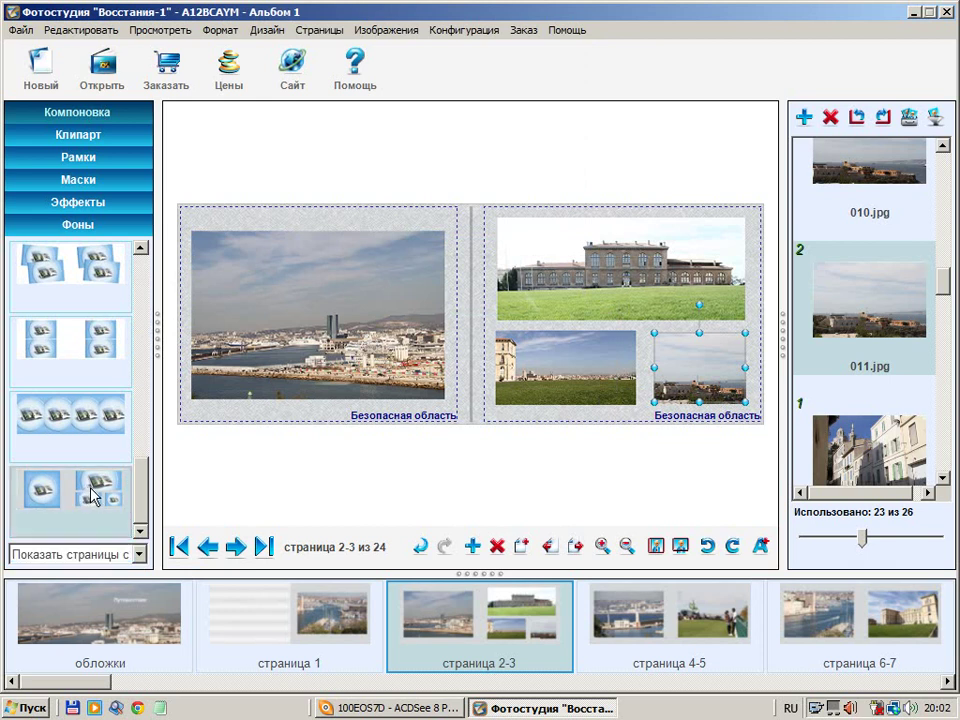
{"action": "left_click", "coordinate": [645, 627]}
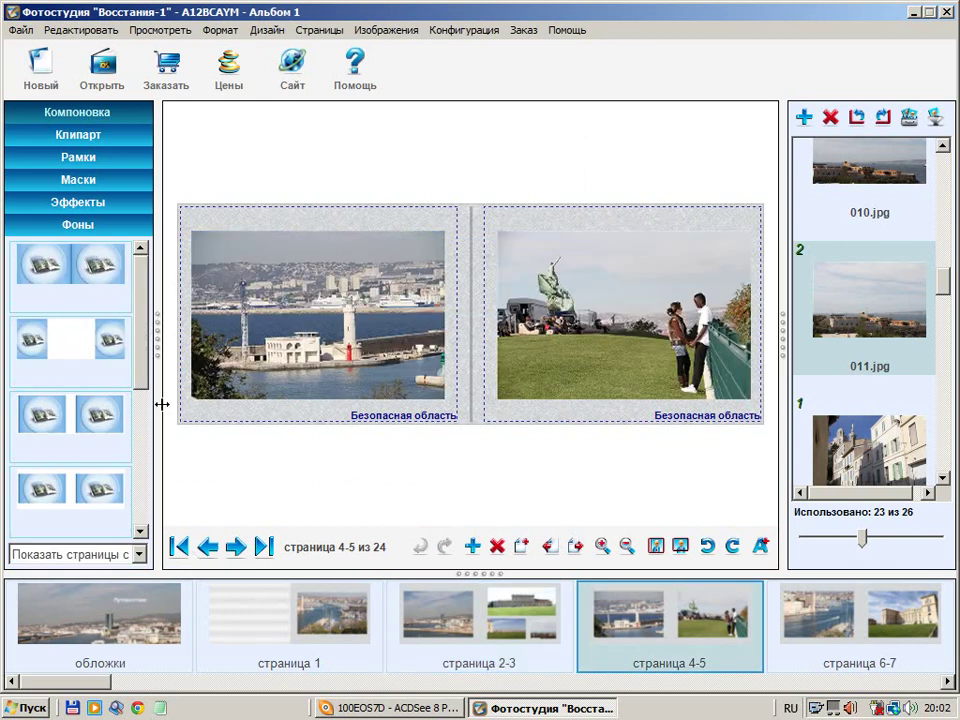
{"action": "left_click", "coordinate": [139, 554]}
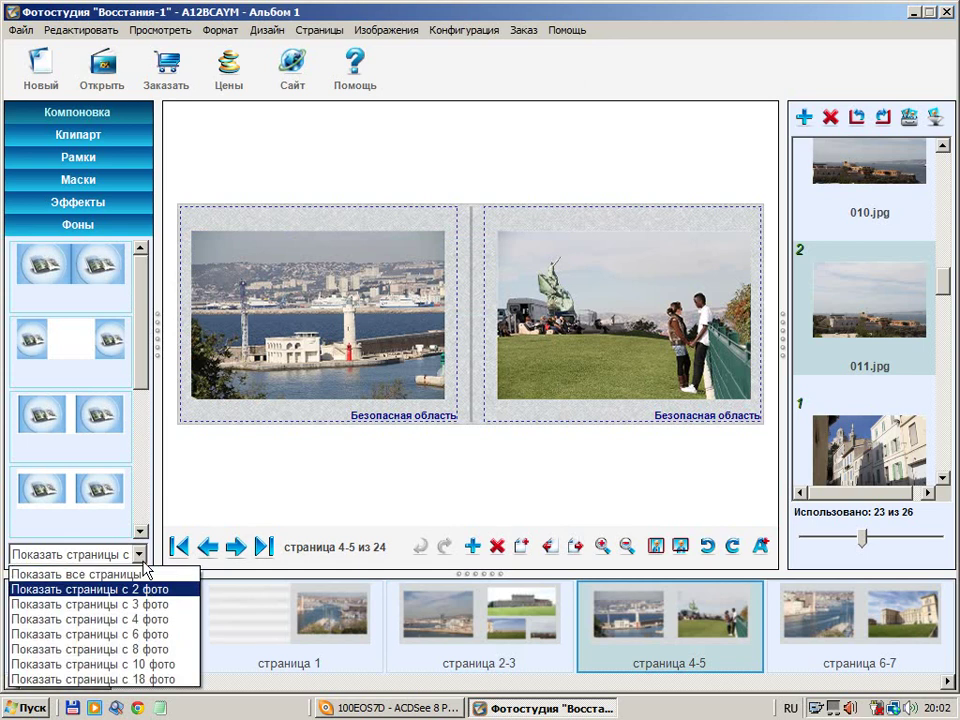
{"action": "left_click", "coordinate": [139, 619]}
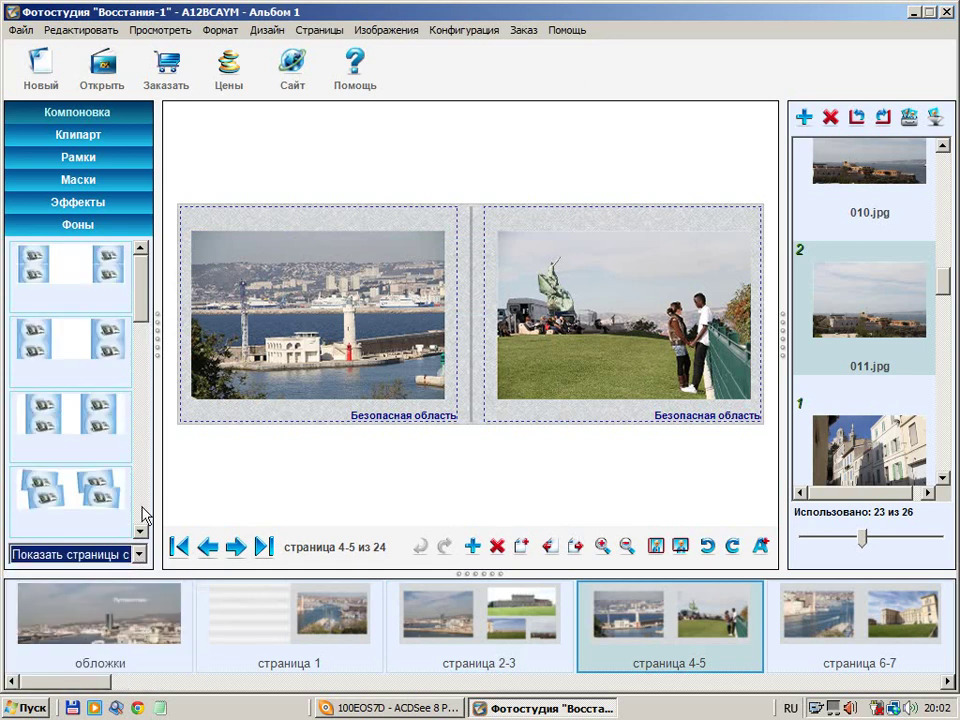
{"action": "scroll", "coordinate": [105, 240], "scroll_direction": "down", "scroll_amount": 5}
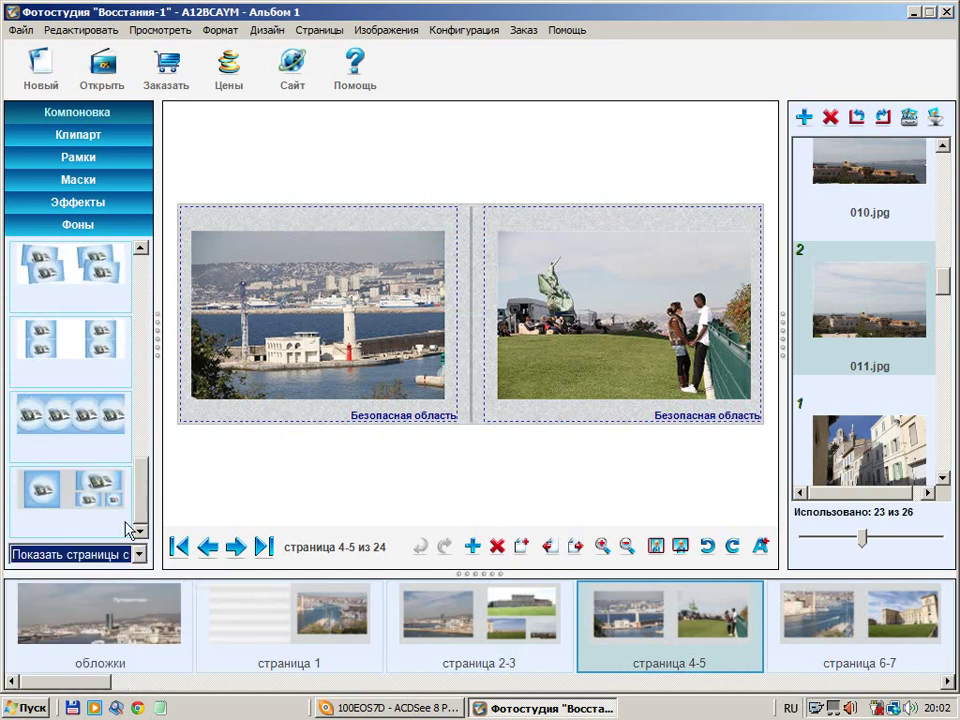
{"action": "left_click_drag", "start_coordinate": [87, 493], "coordinate": [451, 312]}
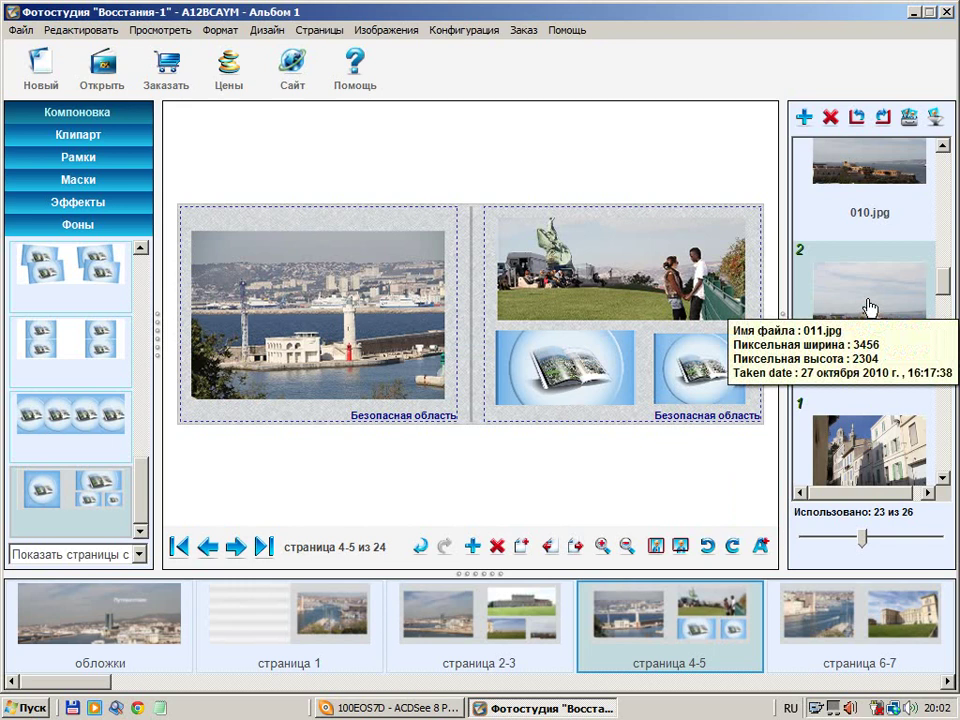
Fill page 5's lower frames with 011.jpg and 012.jpg, then recrop the sea photo
{"action": "left_click_drag", "start_coordinate": [866, 305], "coordinate": [524, 350]}
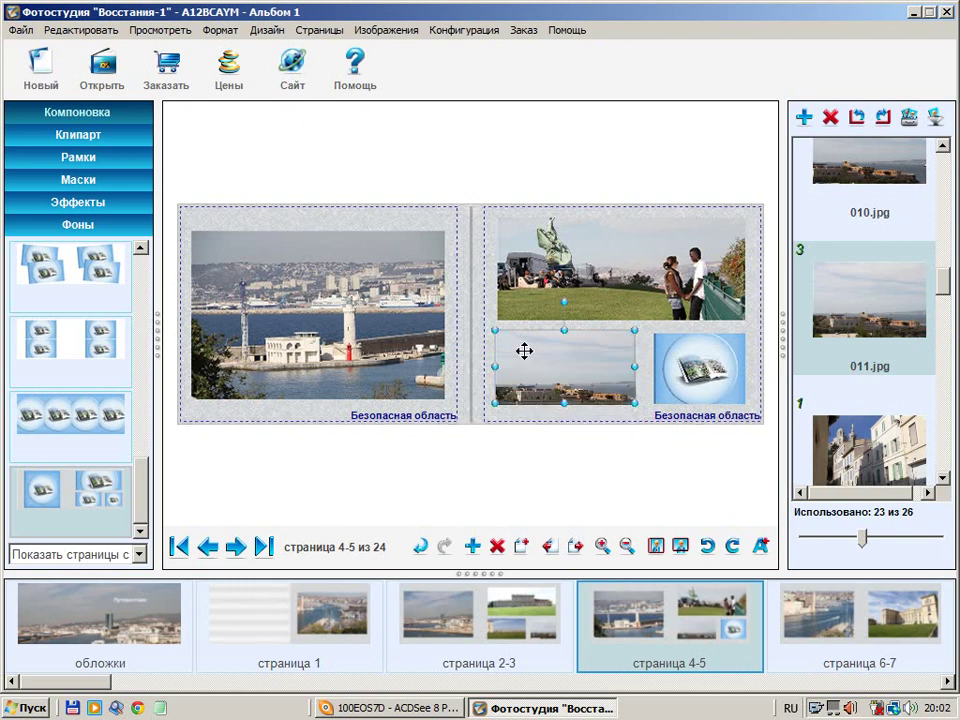
{"action": "left_click_drag", "start_coordinate": [886, 473], "coordinate": [677, 365]}
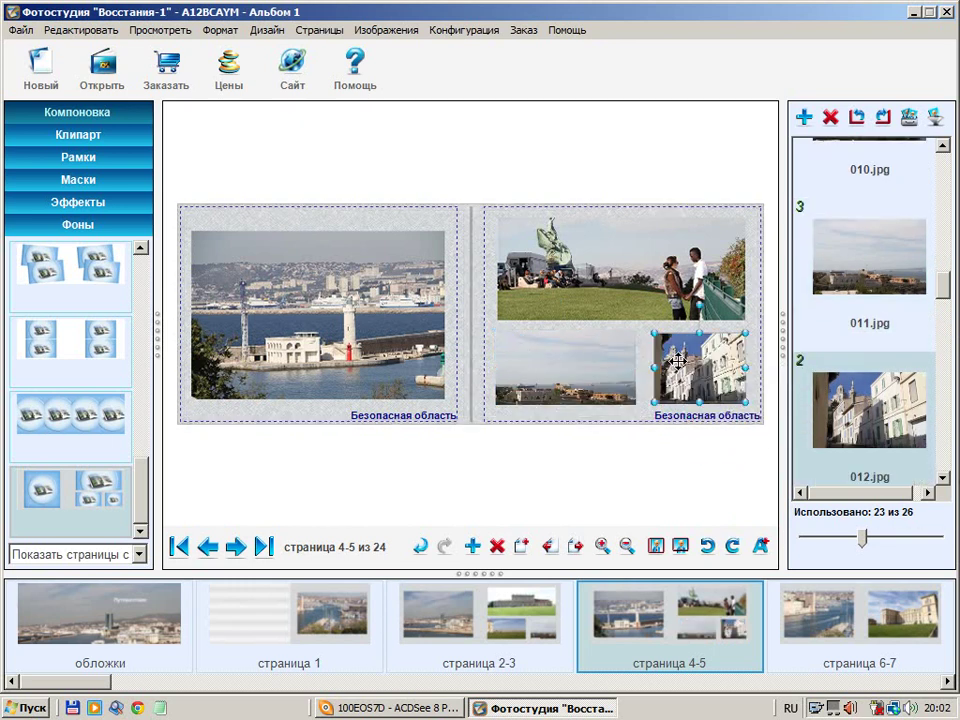
{"action": "double_click", "coordinate": [574, 366]}
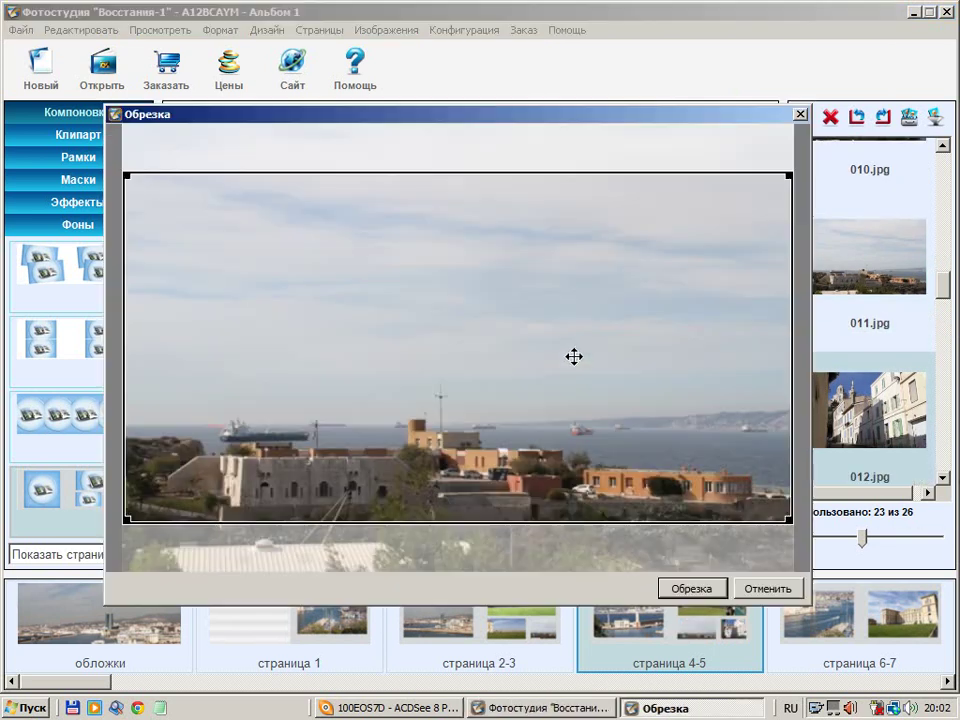
{"action": "left_click_drag", "start_coordinate": [553, 324], "coordinate": [544, 384]}
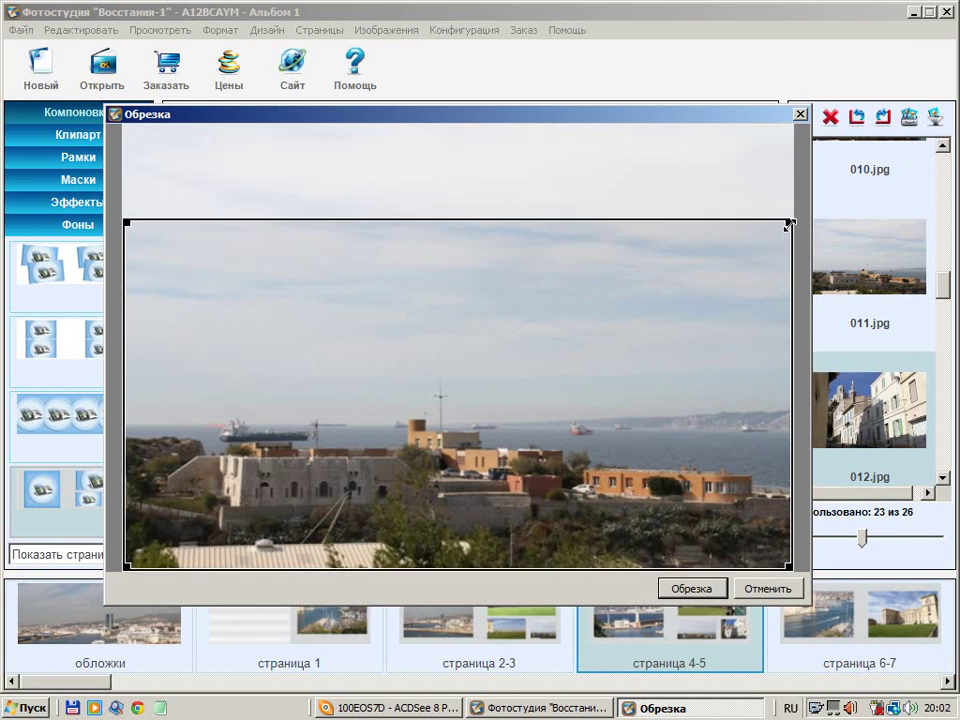
{"action": "left_click_drag", "start_coordinate": [787, 222], "coordinate": [592, 326]}
{"action": "left_click", "coordinate": [712, 589]}
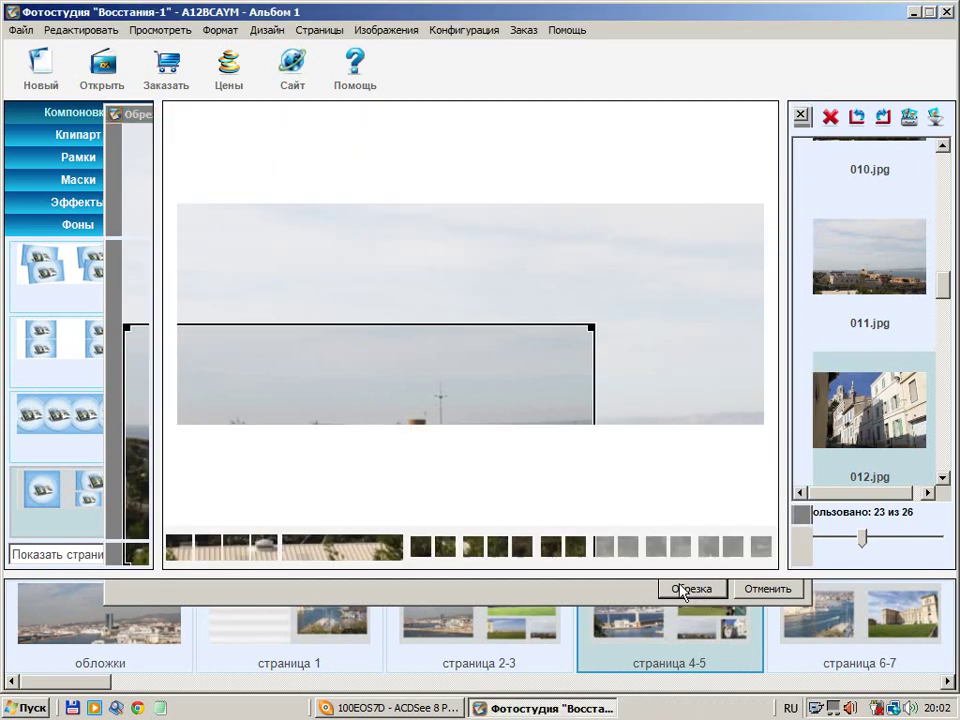
Shift the street photo's crop area to the right and apply it
{"action": "double_click", "coordinate": [752, 395]}
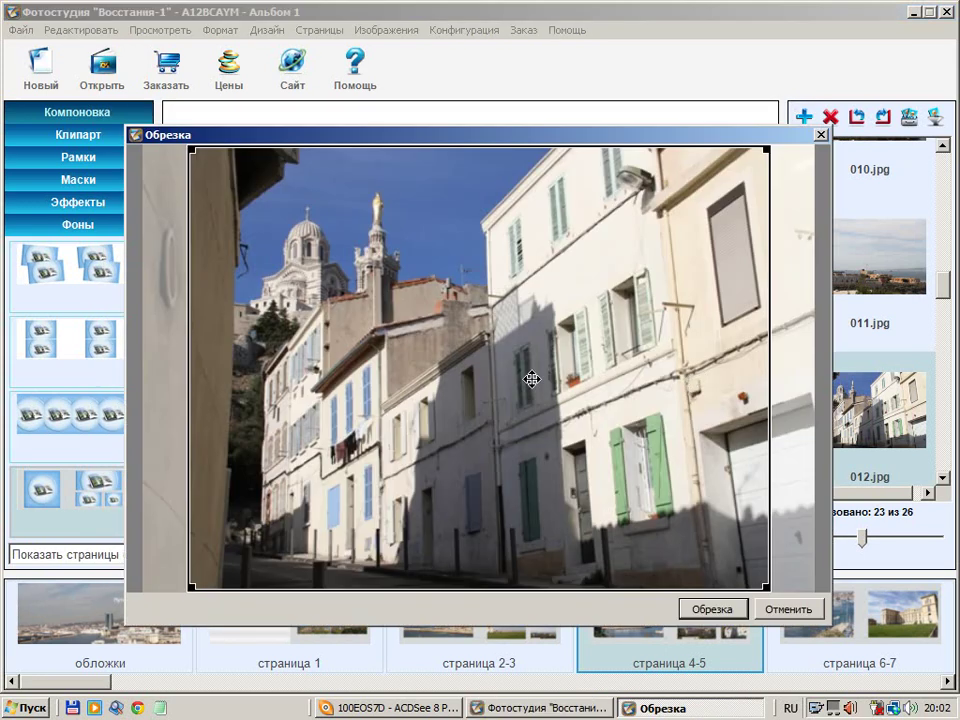
{"action": "left_click_drag", "start_coordinate": [531, 379], "coordinate": [544, 369]}
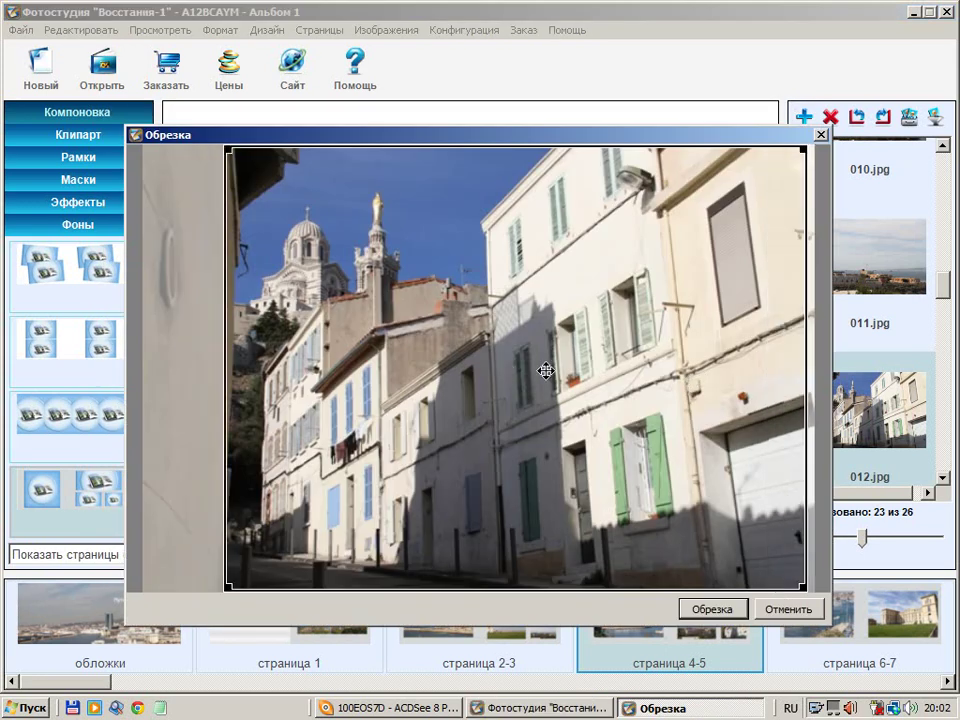
{"action": "left_click", "coordinate": [713, 608]}
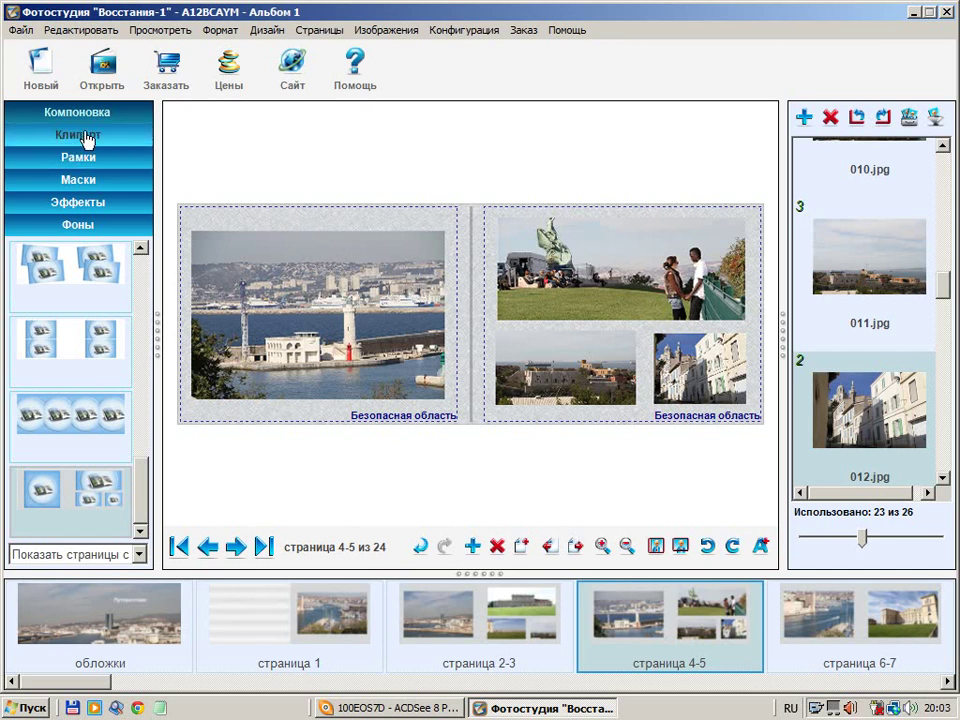
Apply the mp_bw1 frame from Рамки to the harbour photo on page 4
{"action": "left_click", "coordinate": [78, 162]}
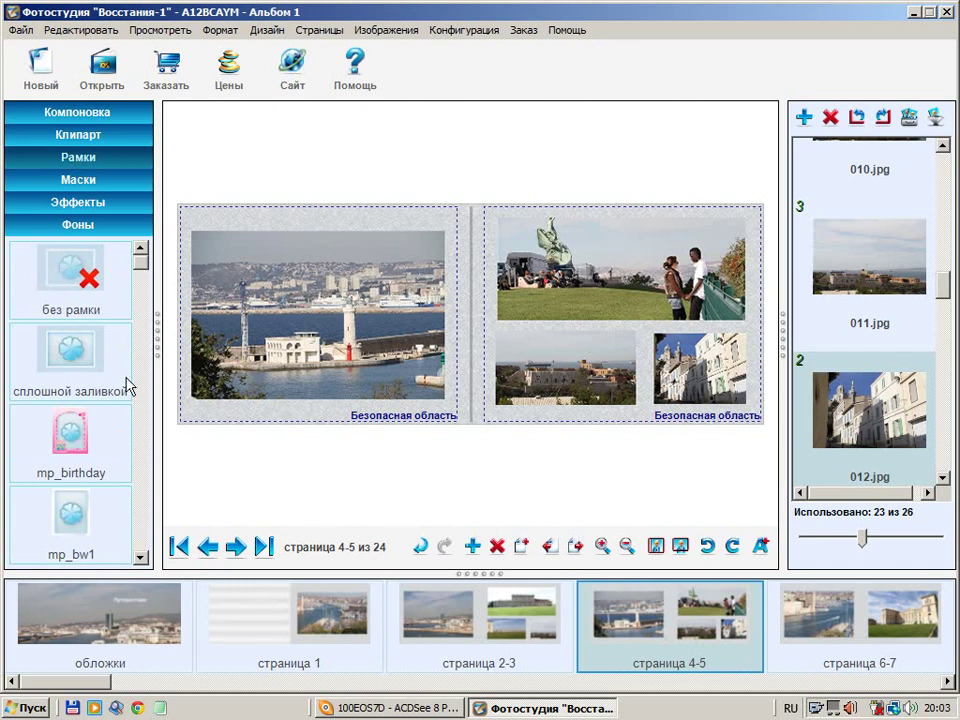
{"action": "left_click", "coordinate": [75, 518]}
{"action": "left_click_drag", "start_coordinate": [75, 530], "coordinate": [281, 269]}
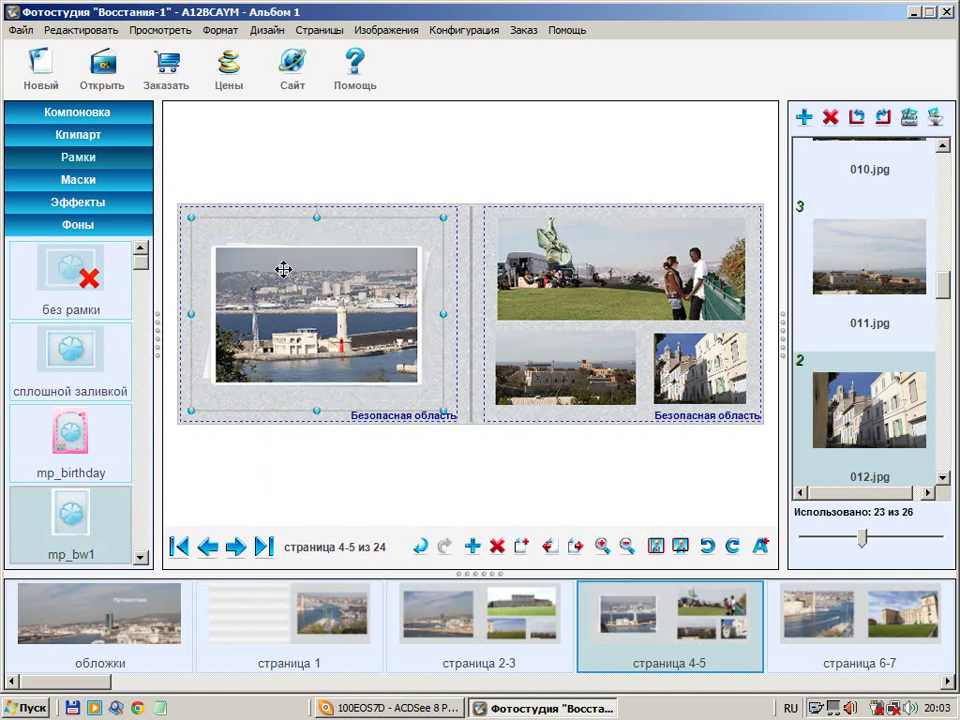
{"action": "left_click", "coordinate": [465, 284]}
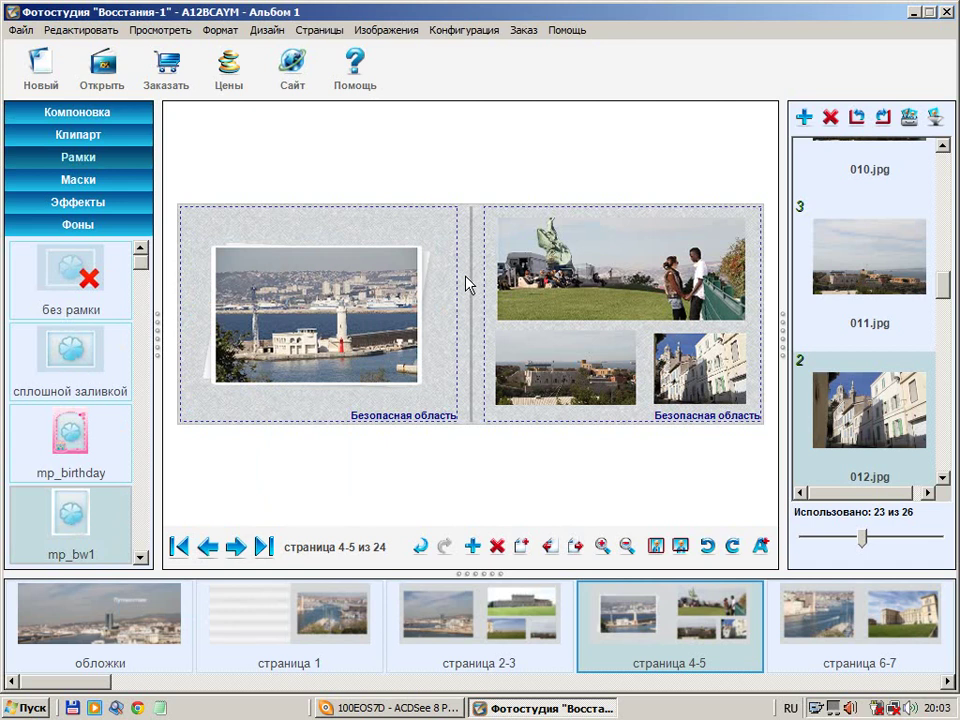
Copy the framed harbour photo with Копировать
{"action": "right_click", "coordinate": [307, 294]}
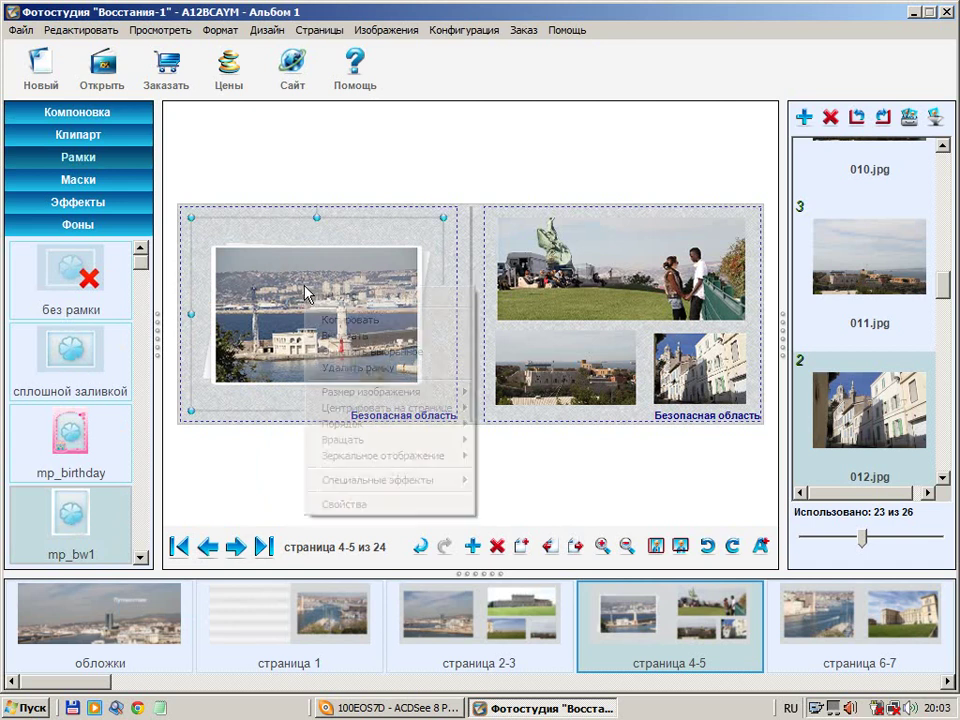
{"action": "left_click", "coordinate": [345, 321]}
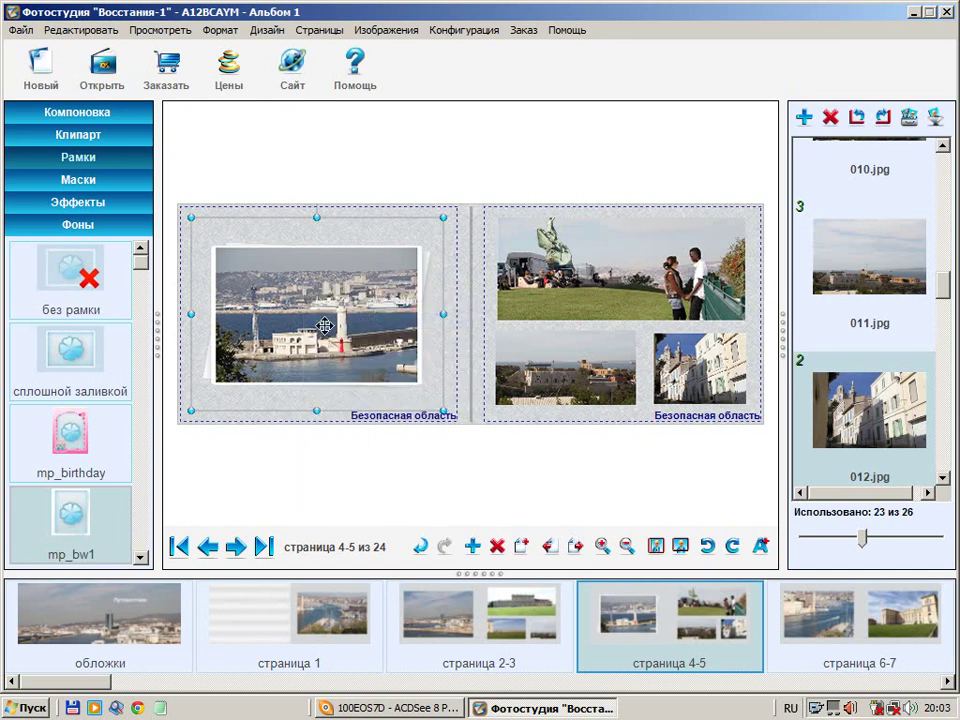
{"action": "left_click", "coordinate": [466, 241]}
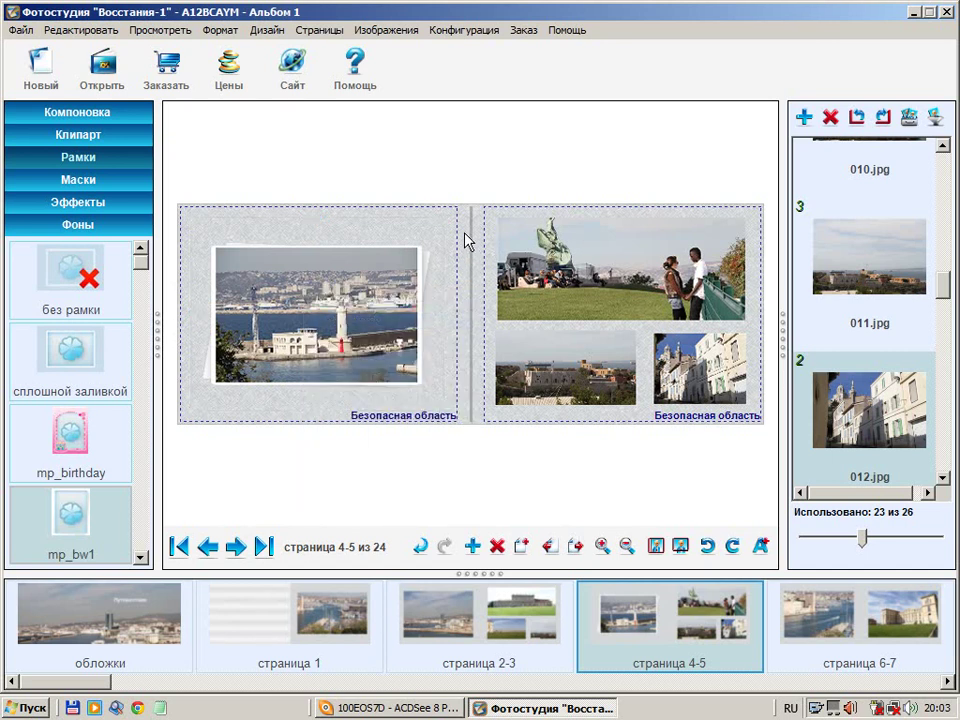
Paste the mp_bw1 frame onto the photos on all album pages, then view spread 2-3
{"action": "right_click", "coordinate": [468, 241]}
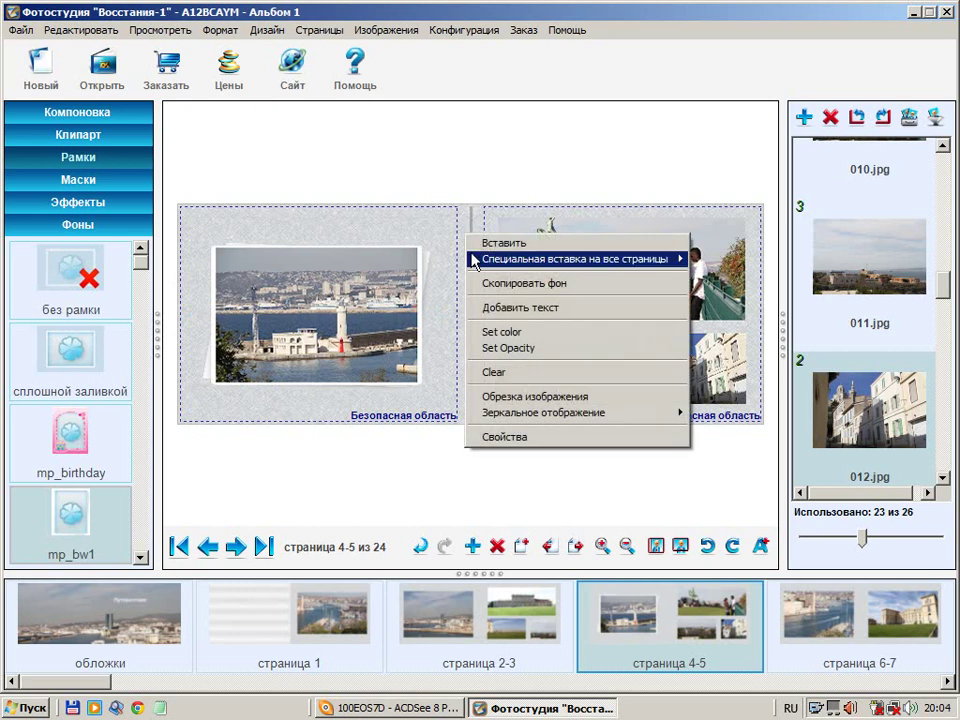
{"action": "mouse_move", "coordinate": [489, 259]}
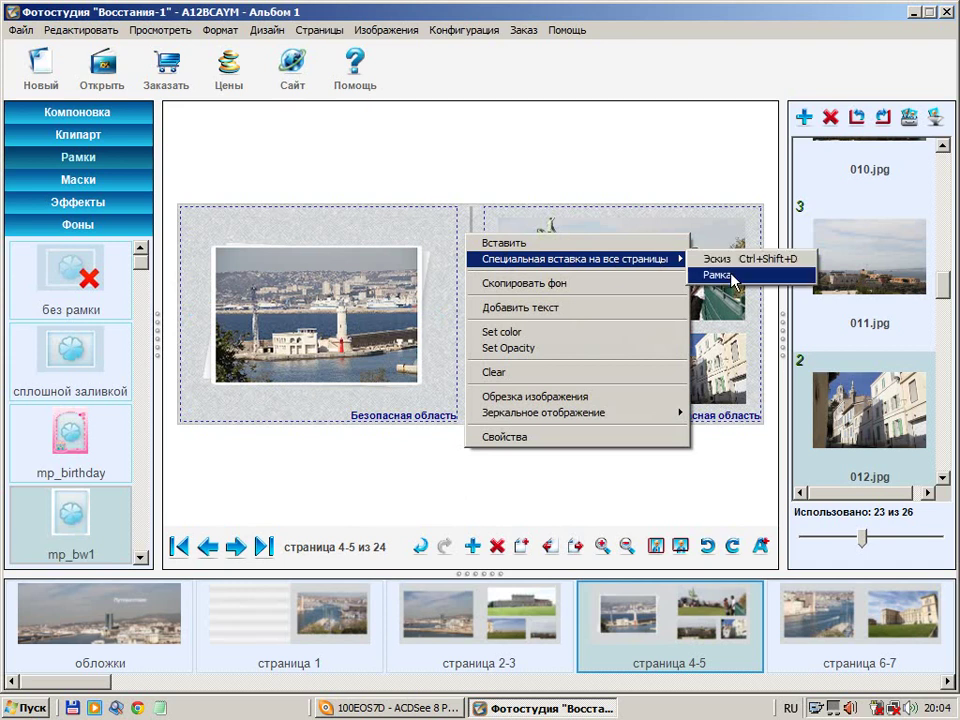
{"action": "left_click", "coordinate": [731, 277]}
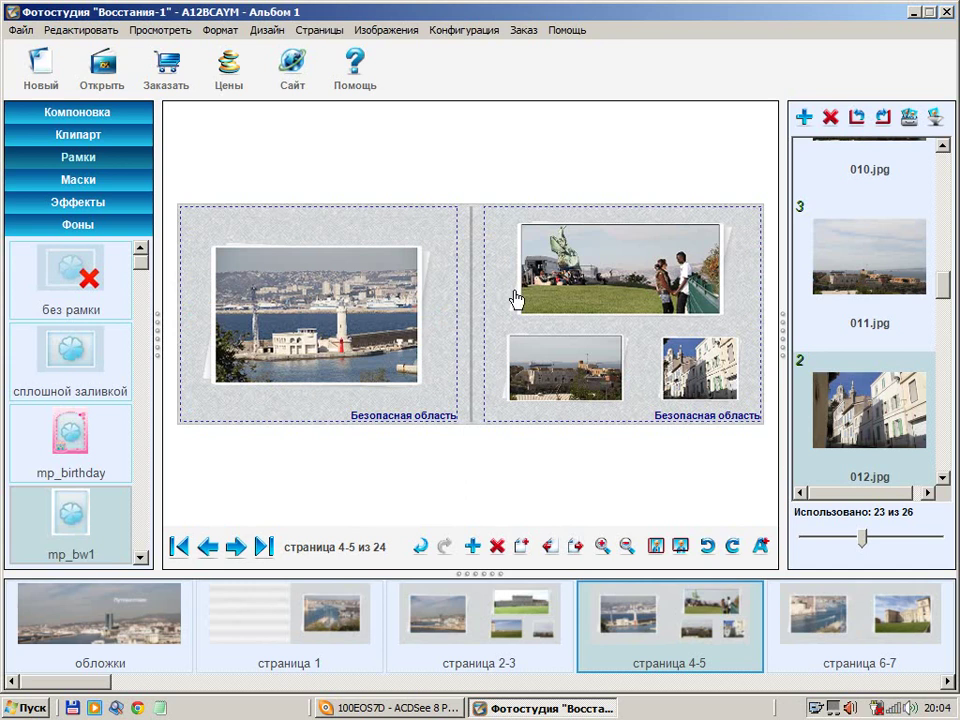
{"action": "left_click", "coordinate": [485, 633]}
Review page 1 and spreads 4-5 and 6-7, then open spread 8-9
{"action": "left_click", "coordinate": [349, 628]}
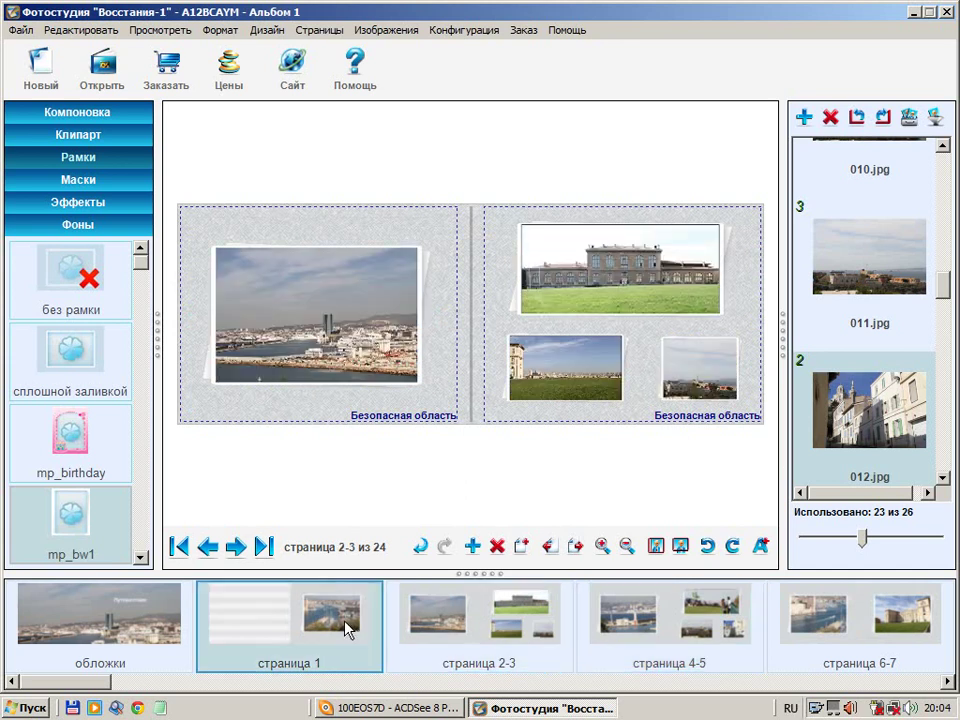
{"action": "left_click", "coordinate": [705, 627]}
{"action": "left_click", "coordinate": [836, 624]}
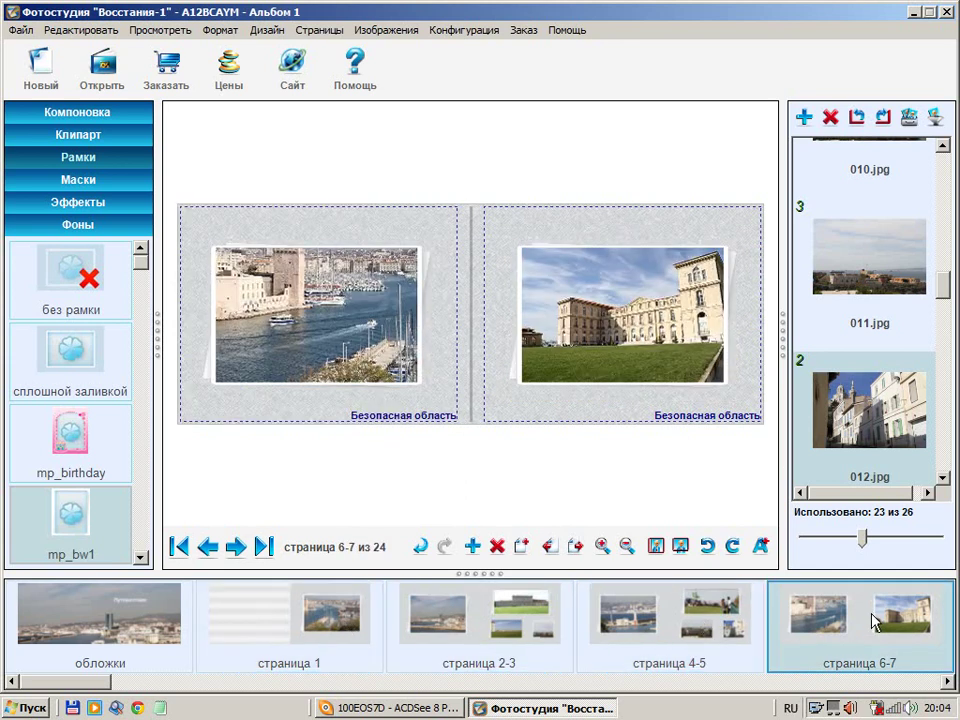
{"action": "left_click", "coordinate": [933, 684]}
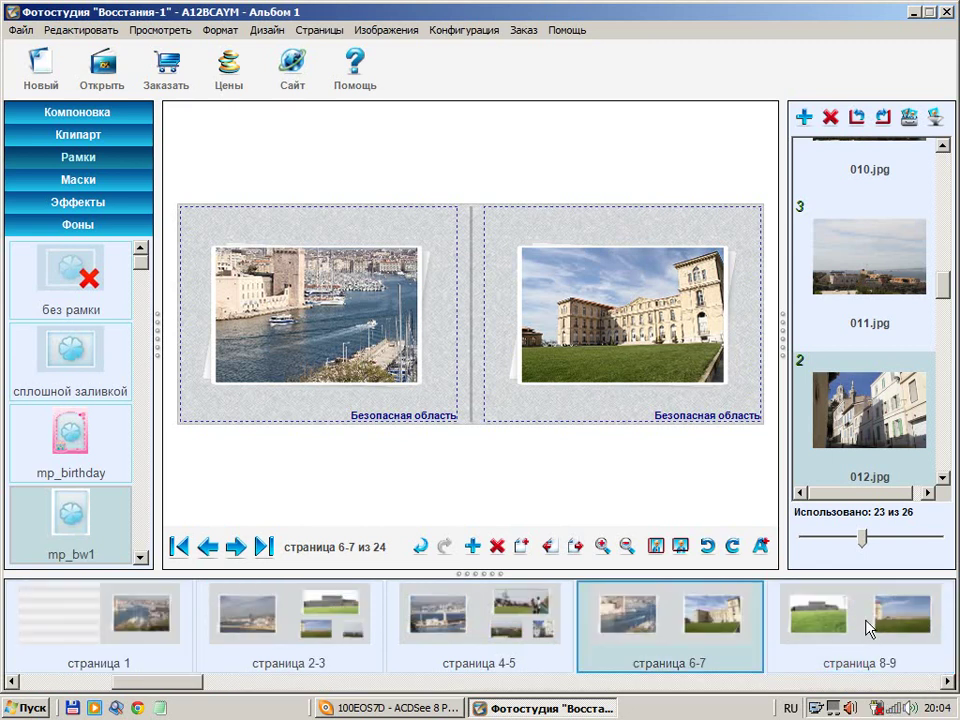
{"action": "left_click", "coordinate": [866, 626]}
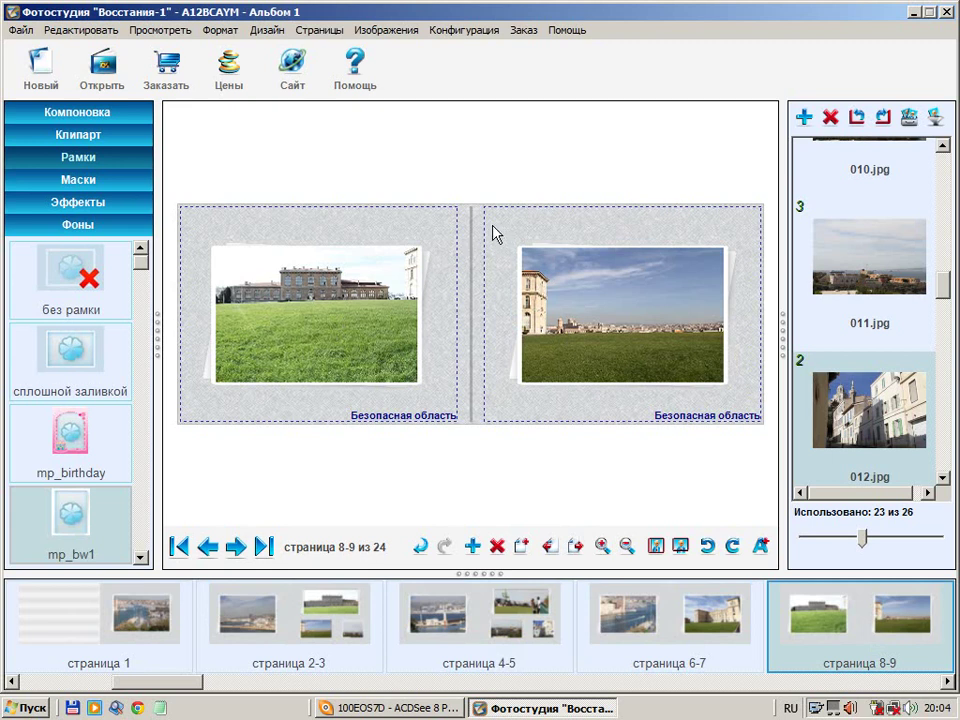
Try 018.jpg and 019.jpg as page backgrounds on spread 8-9, settling on 022.jpg behind both pages
{"action": "scroll", "coordinate": [945, 310], "scroll_direction": "down", "scroll_amount": 3}
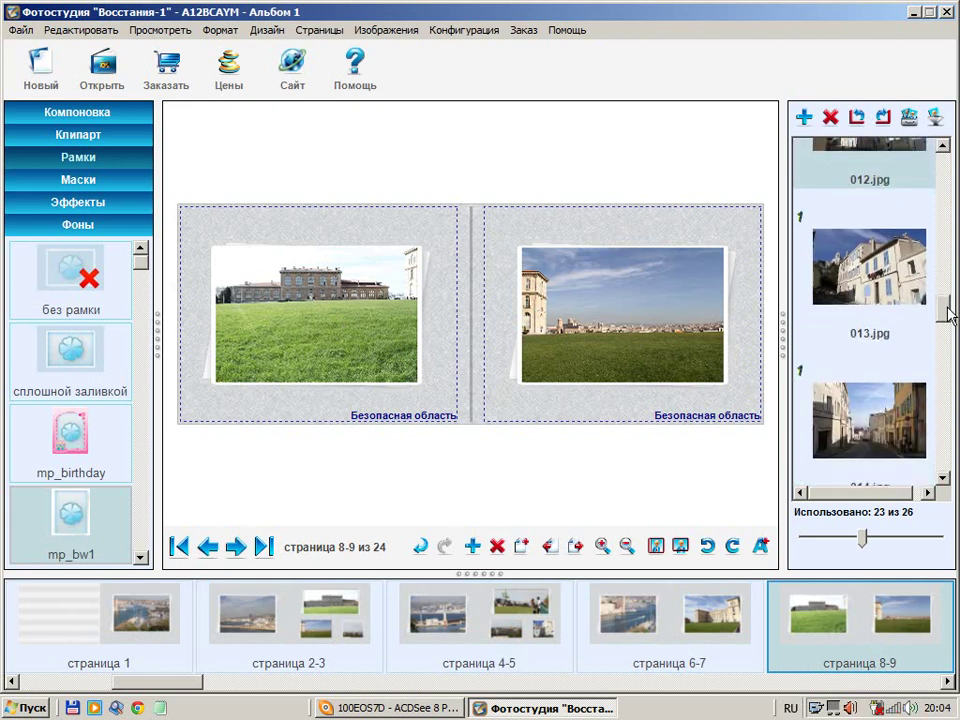
{"action": "left_click_drag", "start_coordinate": [947, 310], "coordinate": [946, 368]}
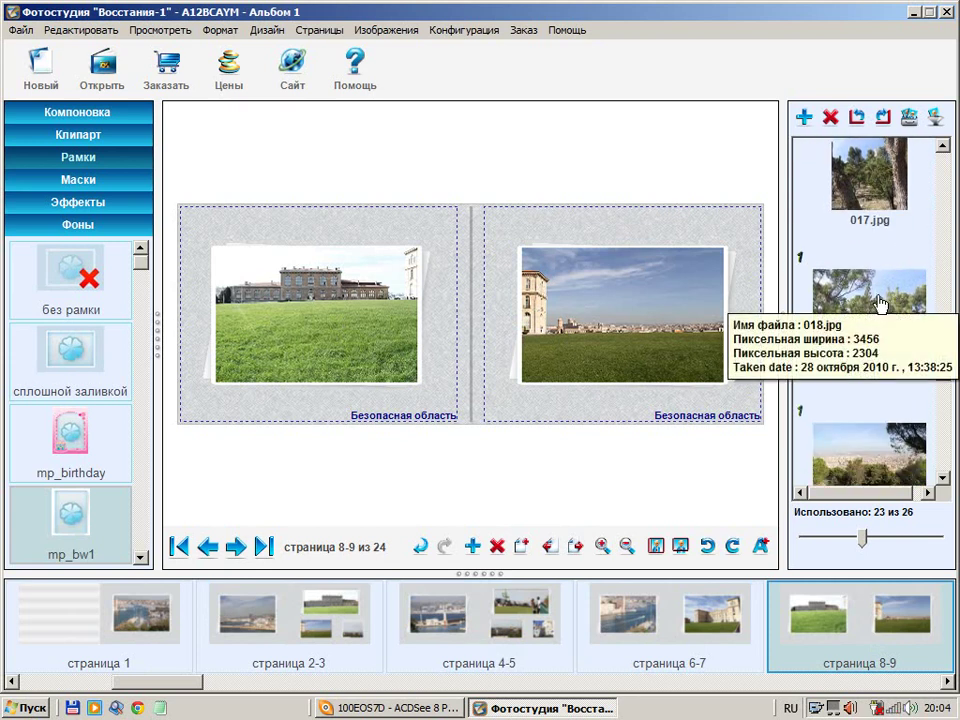
{"action": "left_click_drag", "start_coordinate": [878, 303], "coordinate": [776, 311]}
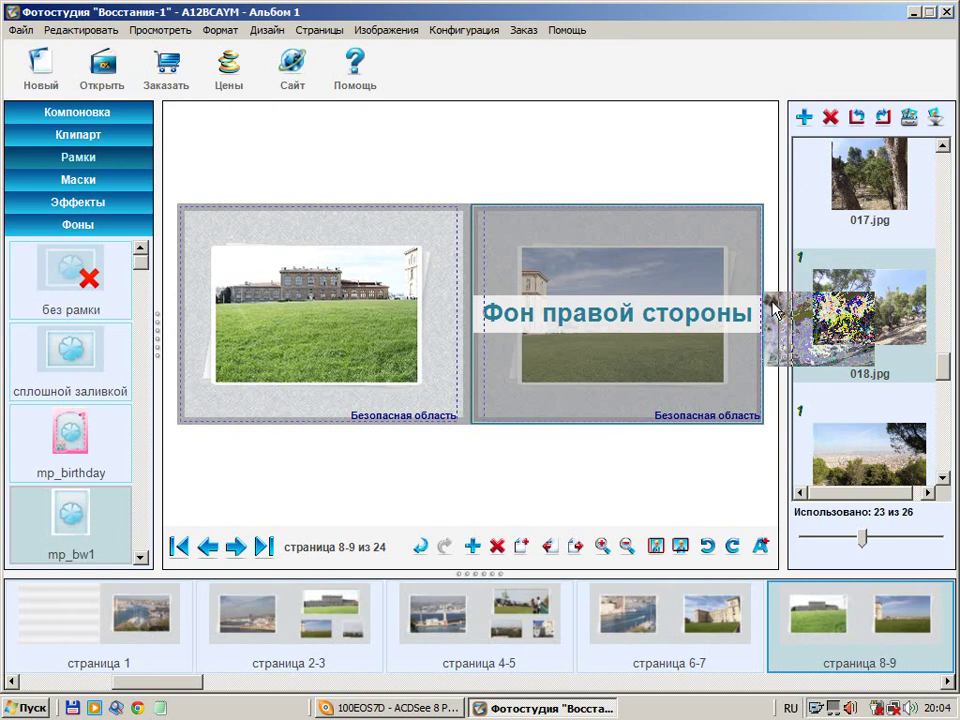
{"action": "left_click_drag", "start_coordinate": [776, 311], "coordinate": [754, 302]}
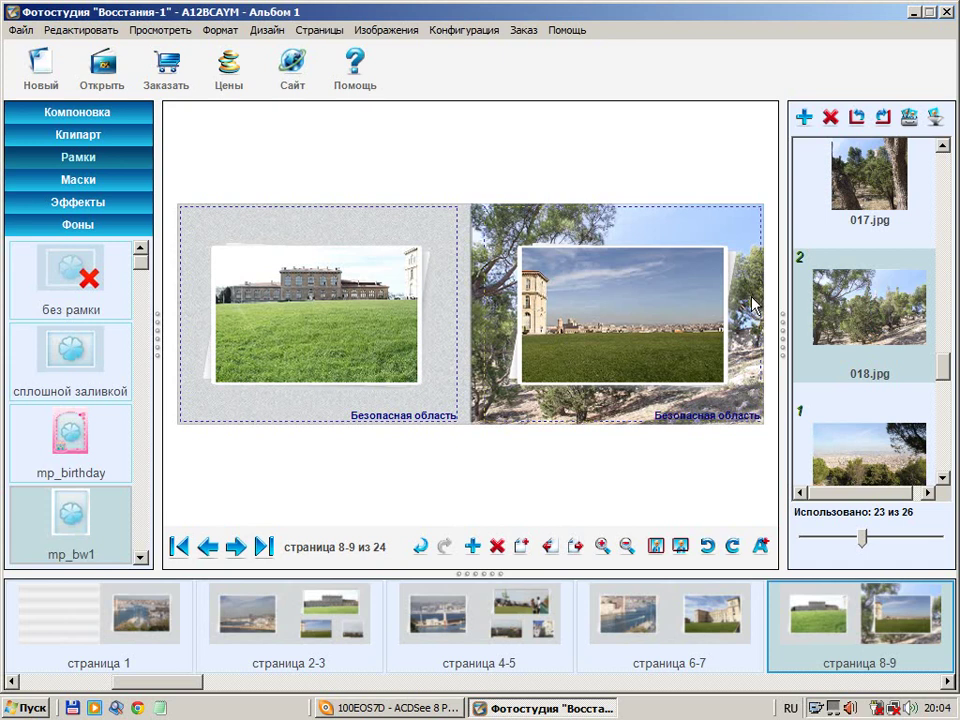
{"action": "left_click_drag", "start_coordinate": [885, 450], "coordinate": [182, 225]}
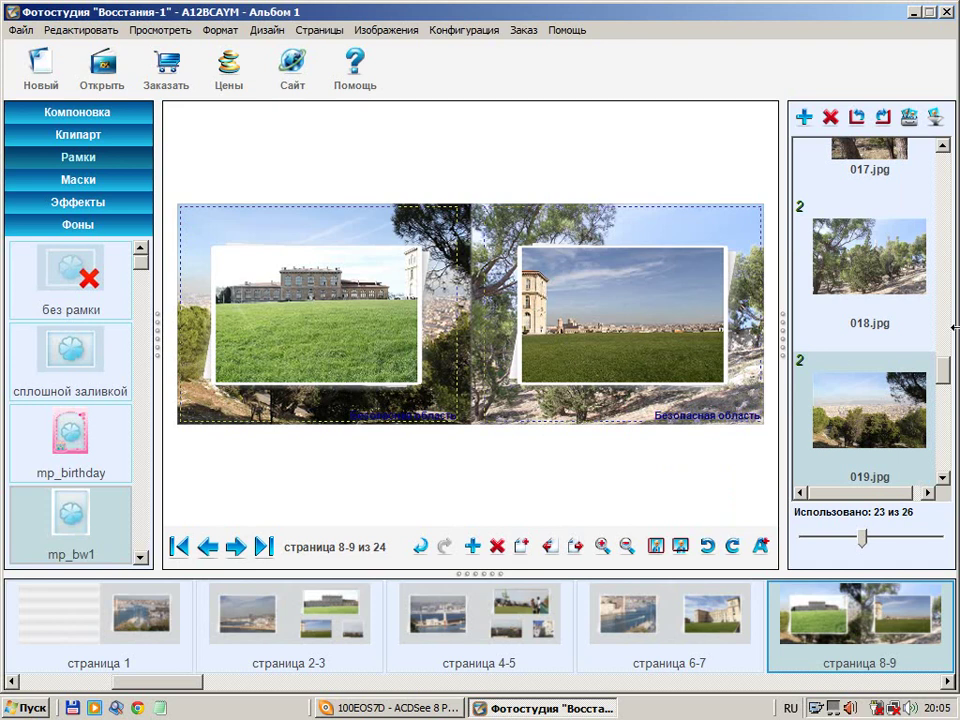
{"action": "left_click_drag", "start_coordinate": [940, 366], "coordinate": [946, 424]}
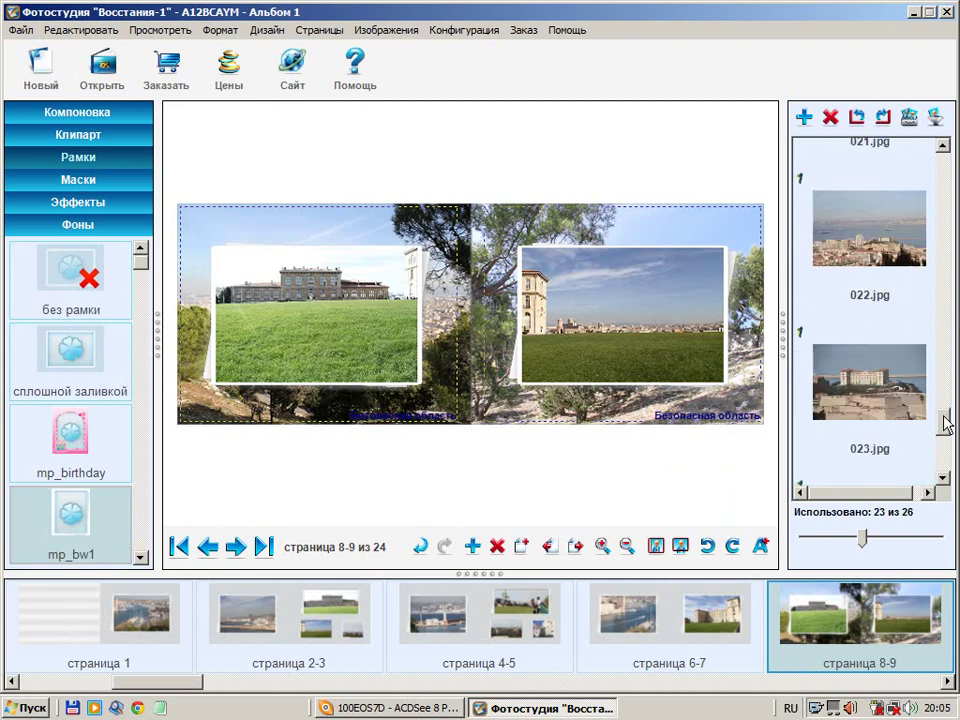
{"action": "left_click_drag", "start_coordinate": [822, 205], "coordinate": [497, 424]}
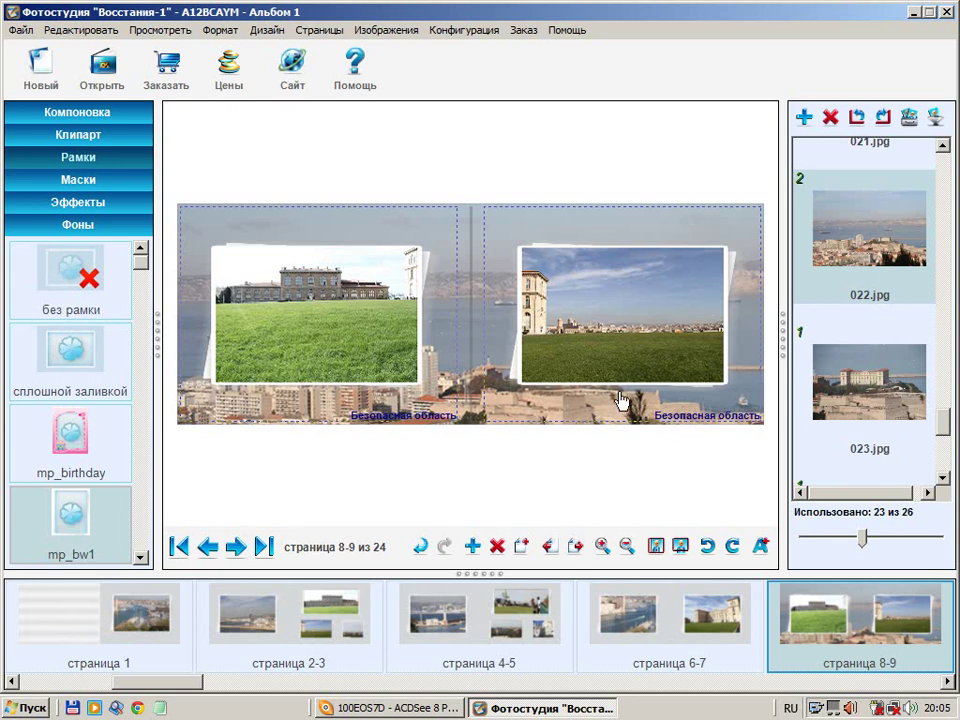
Set the building-and-lawn photo as the double-page background (Фон двойной страницы) of spread 8-9
{"action": "right_click", "coordinate": [298, 301]}
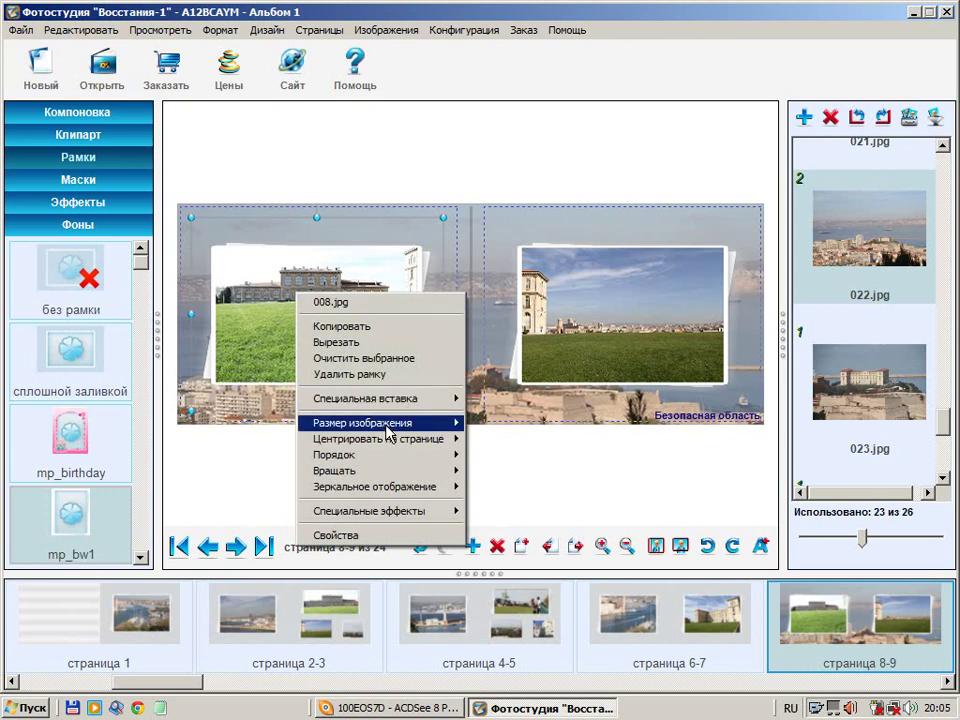
{"action": "mouse_move", "coordinate": [388, 432]}
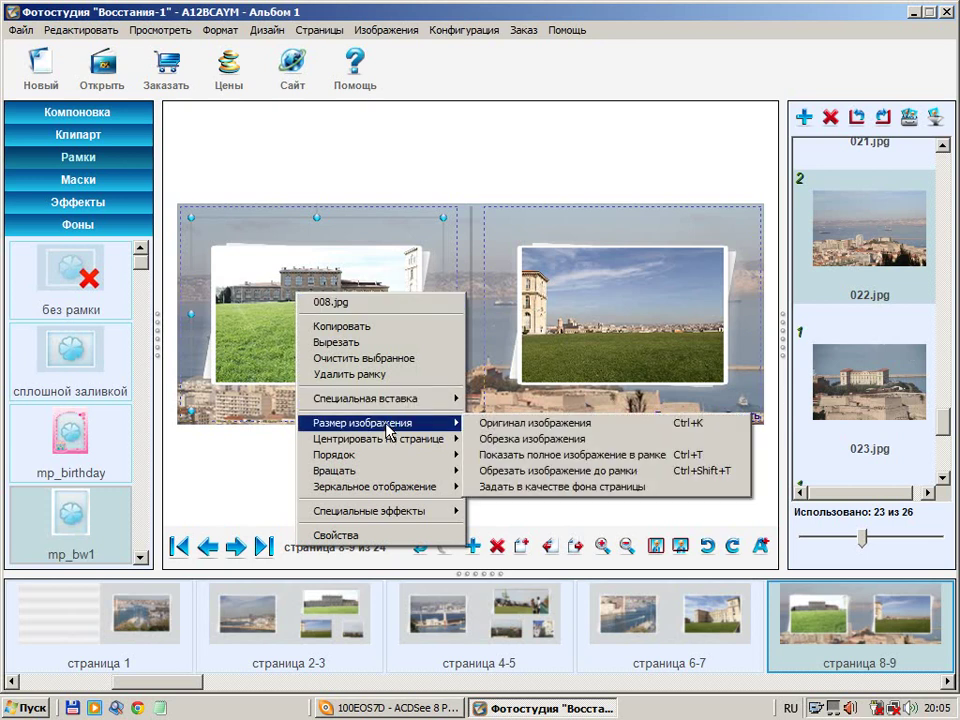
{"action": "left_click", "coordinate": [565, 487]}
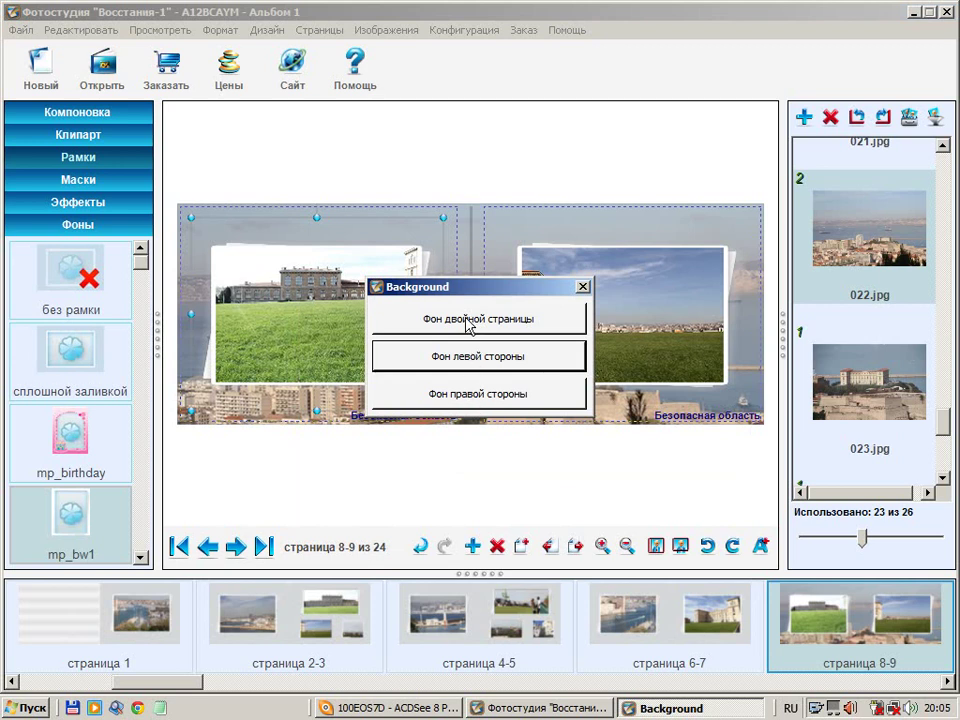
{"action": "left_click", "coordinate": [467, 322]}
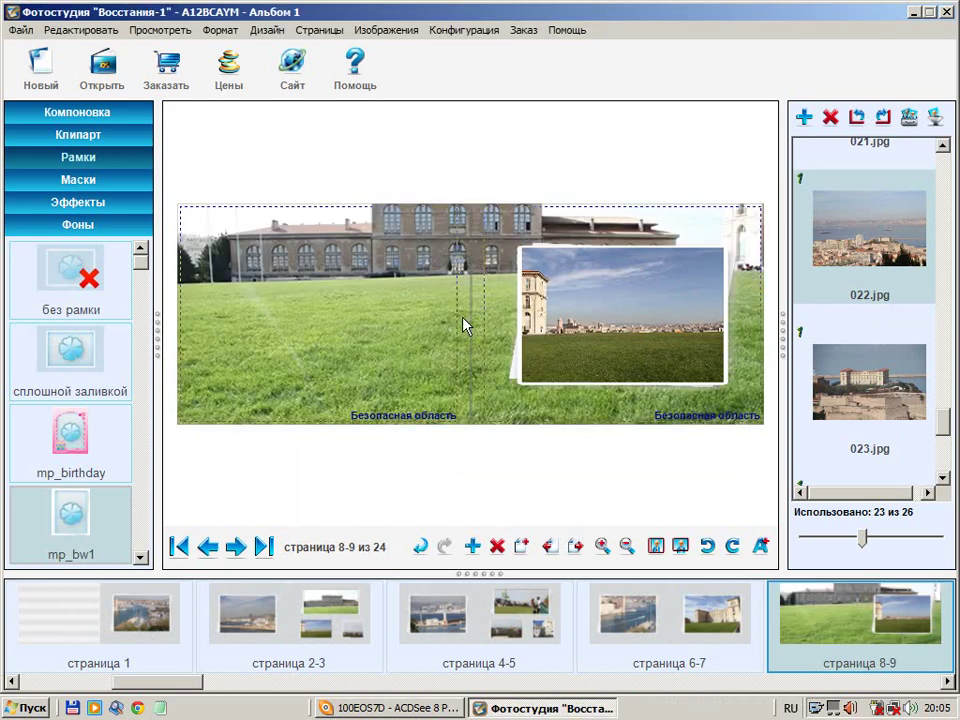
Re-crop the background upward to show the whole building and more sky
{"action": "double_click", "coordinate": [336, 296]}
{"action": "left_click_drag", "start_coordinate": [336, 403], "coordinate": [334, 325]}
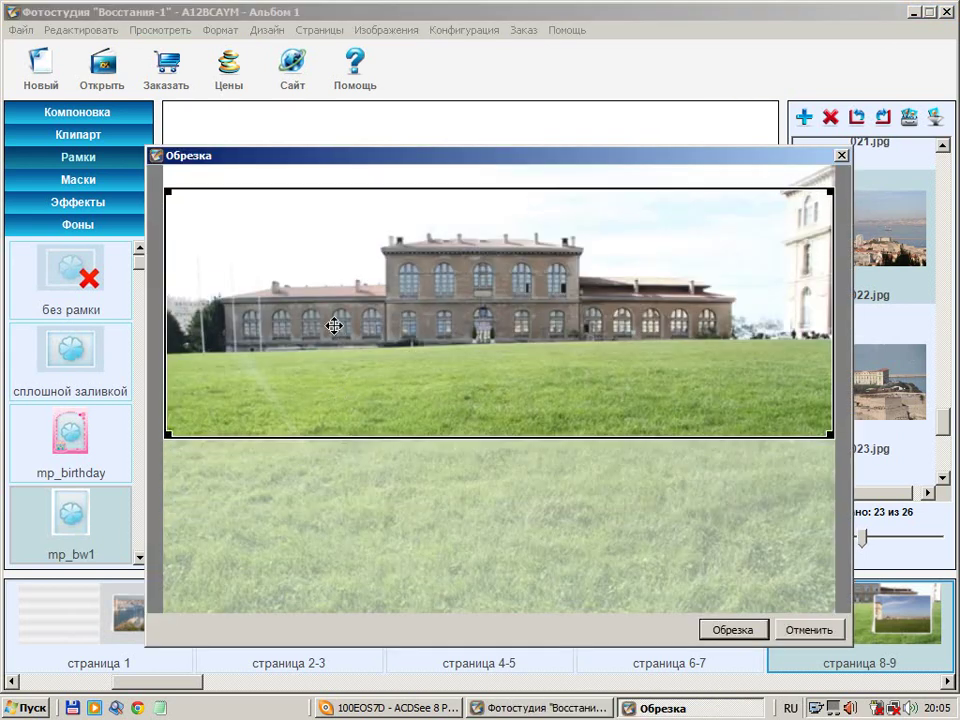
{"action": "left_click", "coordinate": [733, 630]}
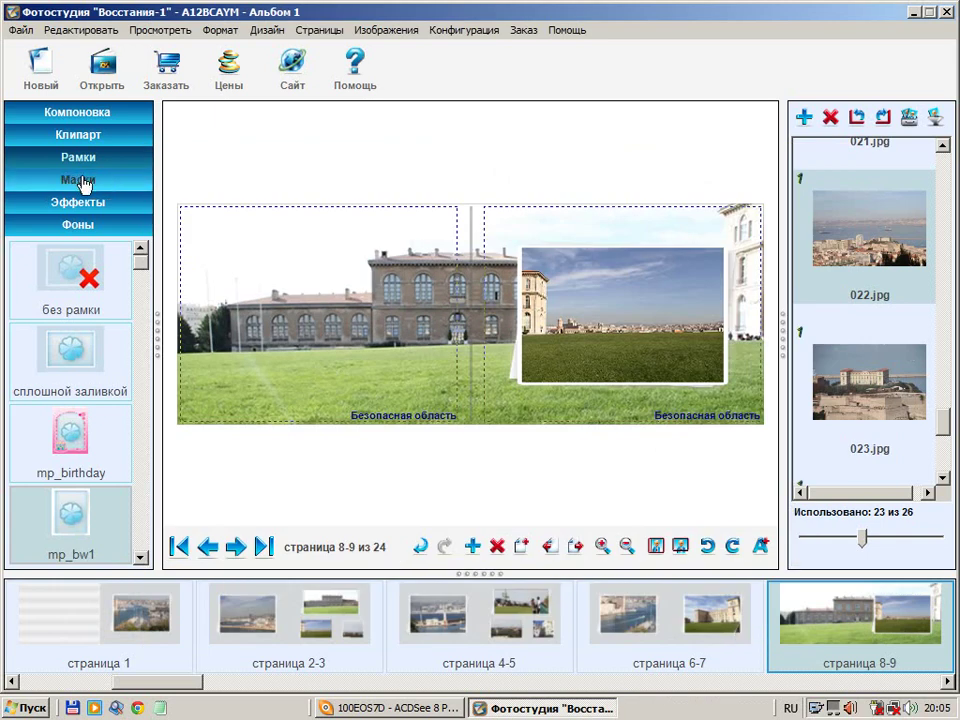
{"action": "left_click", "coordinate": [600, 310]}
Remove the frame from photo 009.jpg and apply the oval Mask_002.png mask to it
{"action": "right_click", "coordinate": [604, 308]}
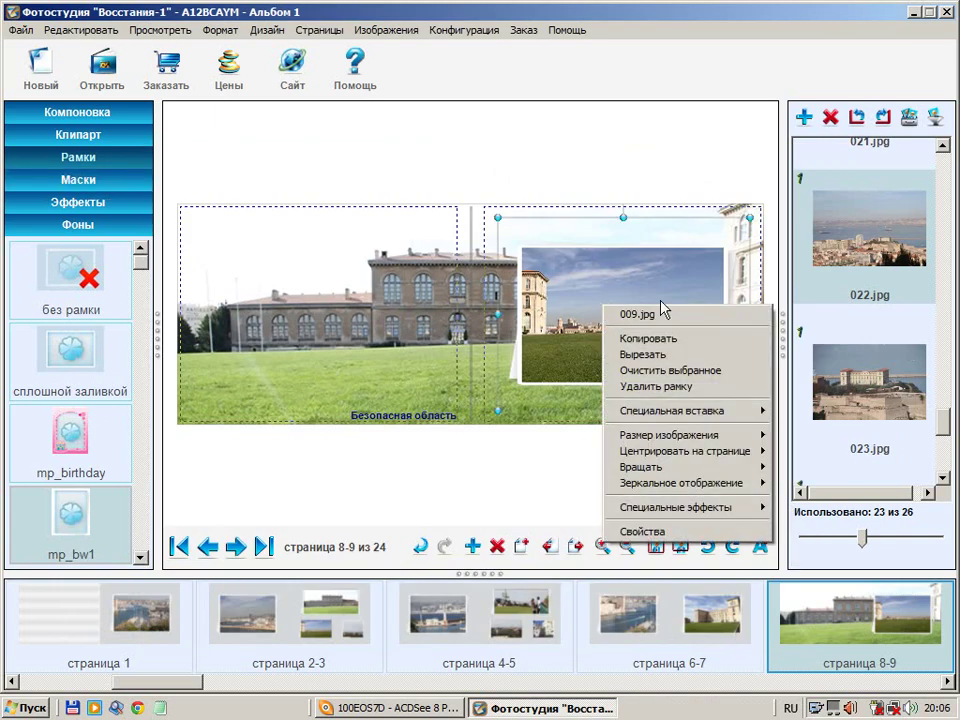
{"action": "left_click", "coordinate": [658, 387]}
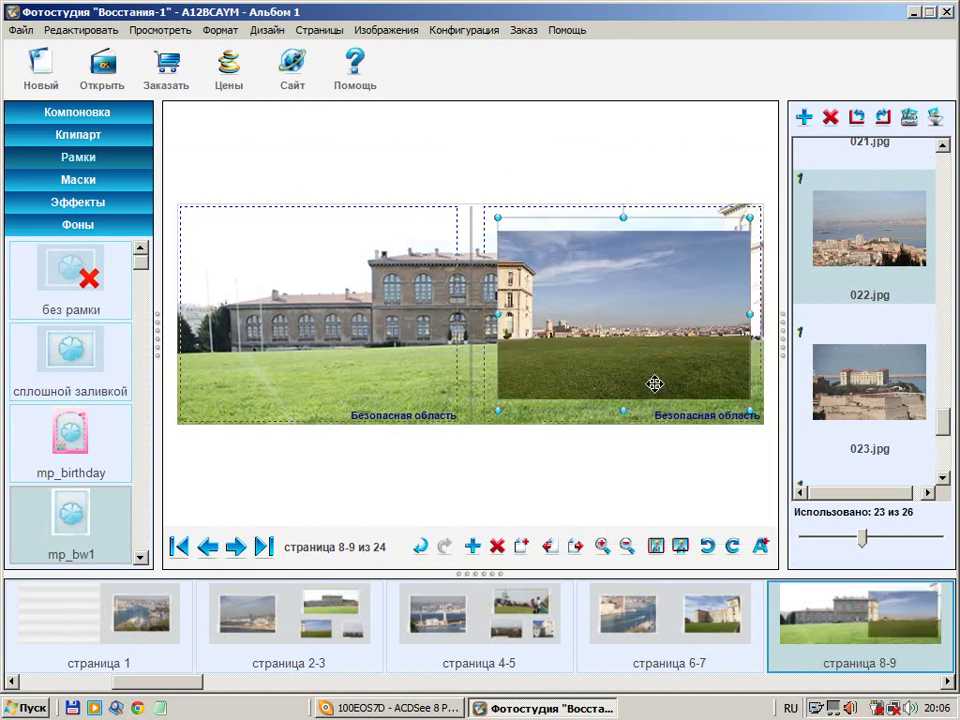
{"action": "left_click", "coordinate": [110, 184]}
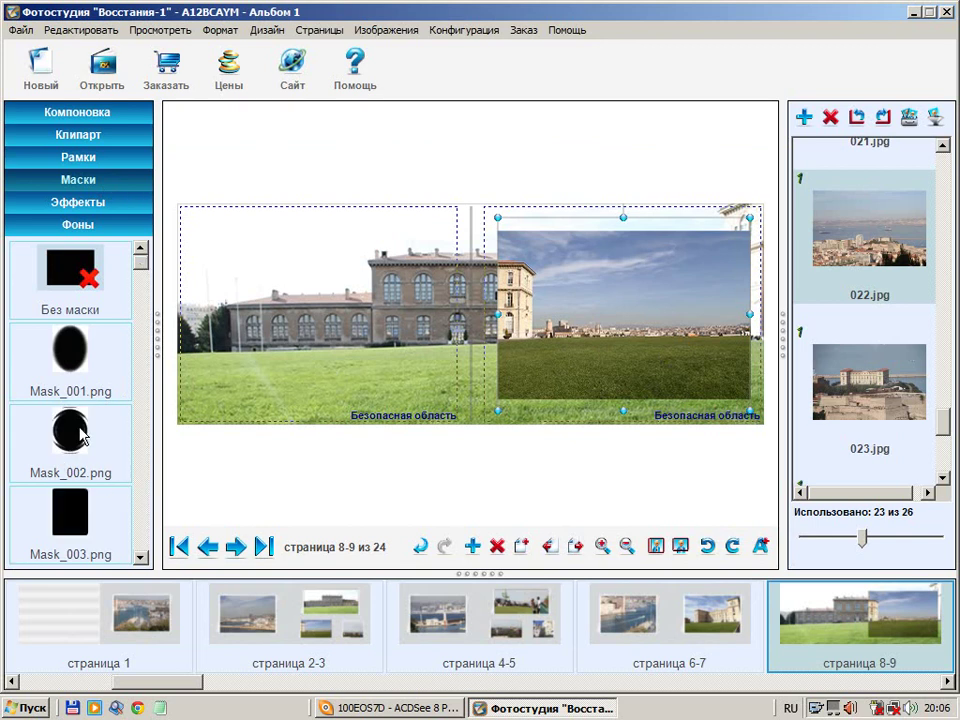
{"action": "left_click_drag", "start_coordinate": [75, 433], "coordinate": [596, 272]}
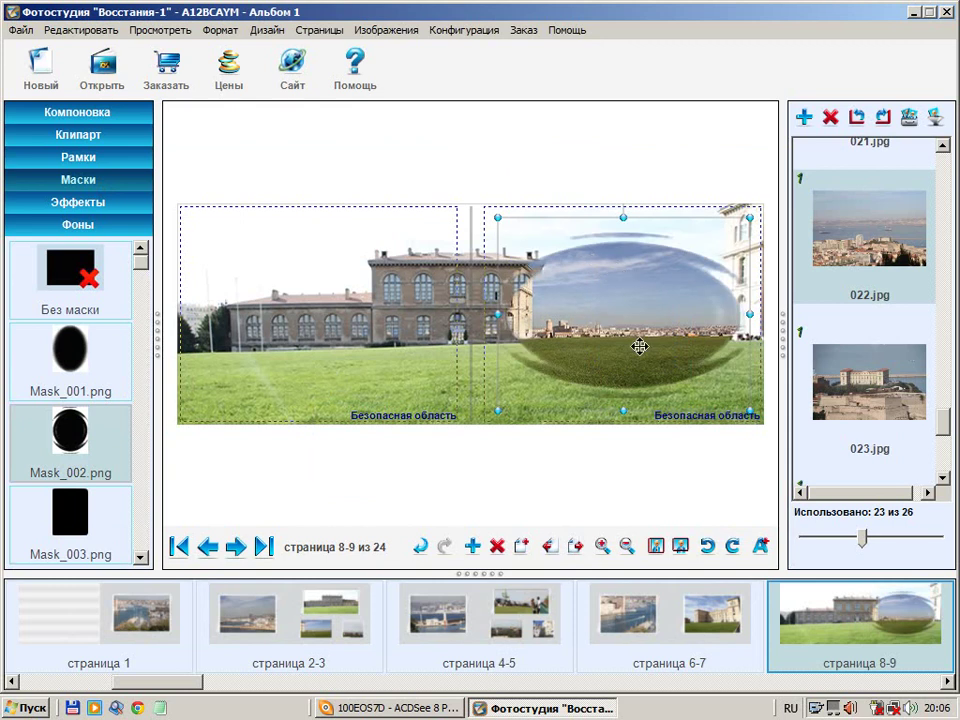
{"action": "left_click", "coordinate": [759, 400]}
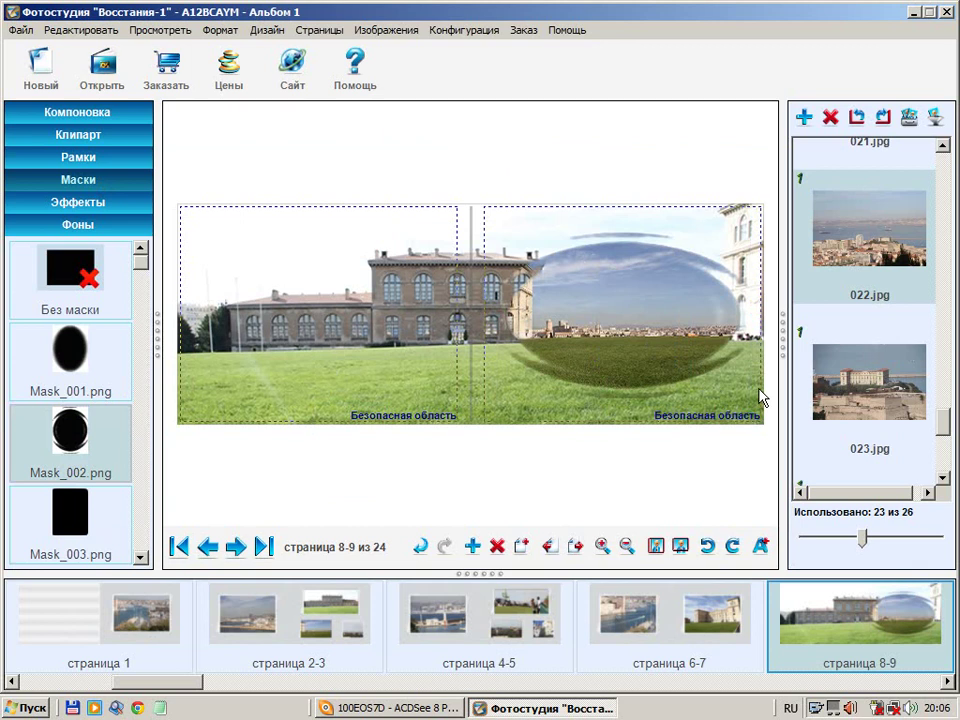
Try AutoContrast and Sepia on the bubble photo, finishing with AutoContrast applied
{"action": "left_click", "coordinate": [88, 208]}
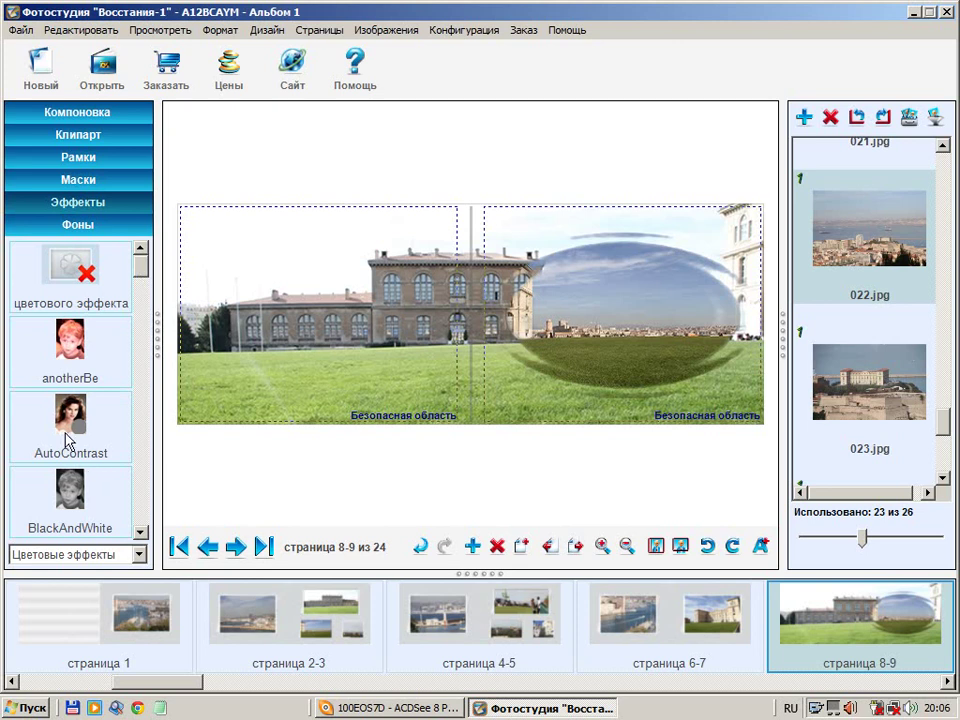
{"action": "left_click_drag", "start_coordinate": [72, 425], "coordinate": [574, 284]}
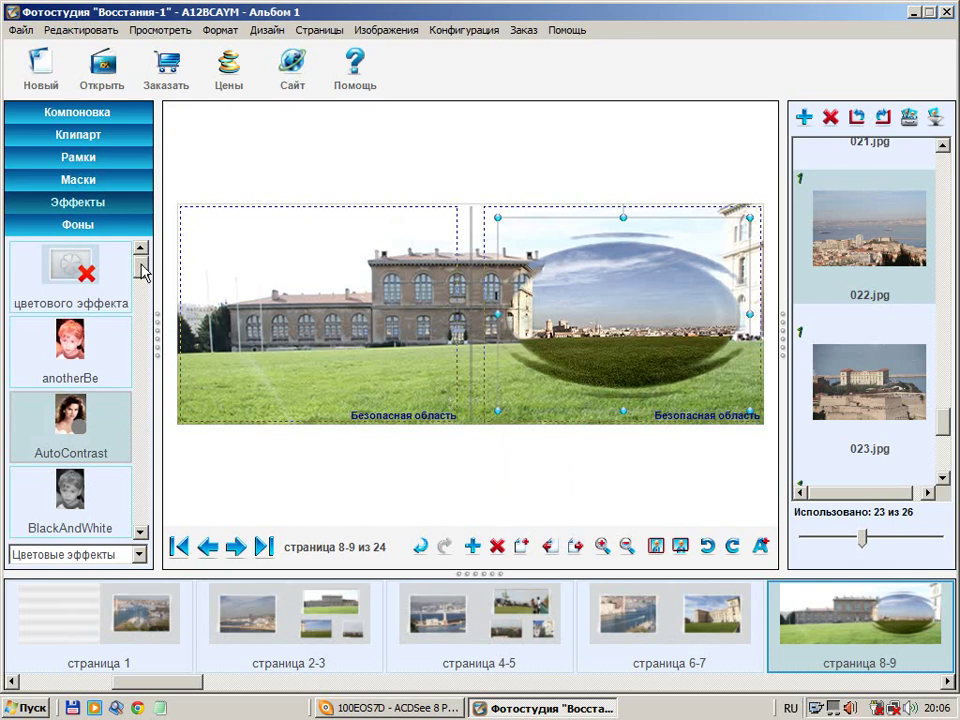
{"action": "left_click_drag", "start_coordinate": [141, 271], "coordinate": [143, 517]}
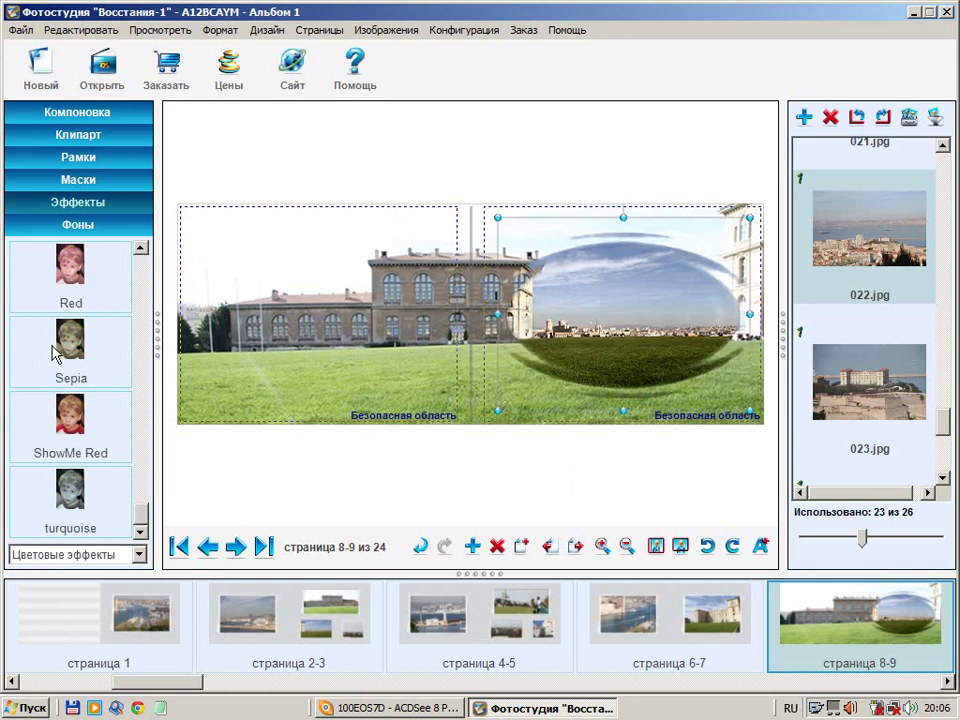
{"action": "left_click_drag", "start_coordinate": [58, 348], "coordinate": [600, 296]}
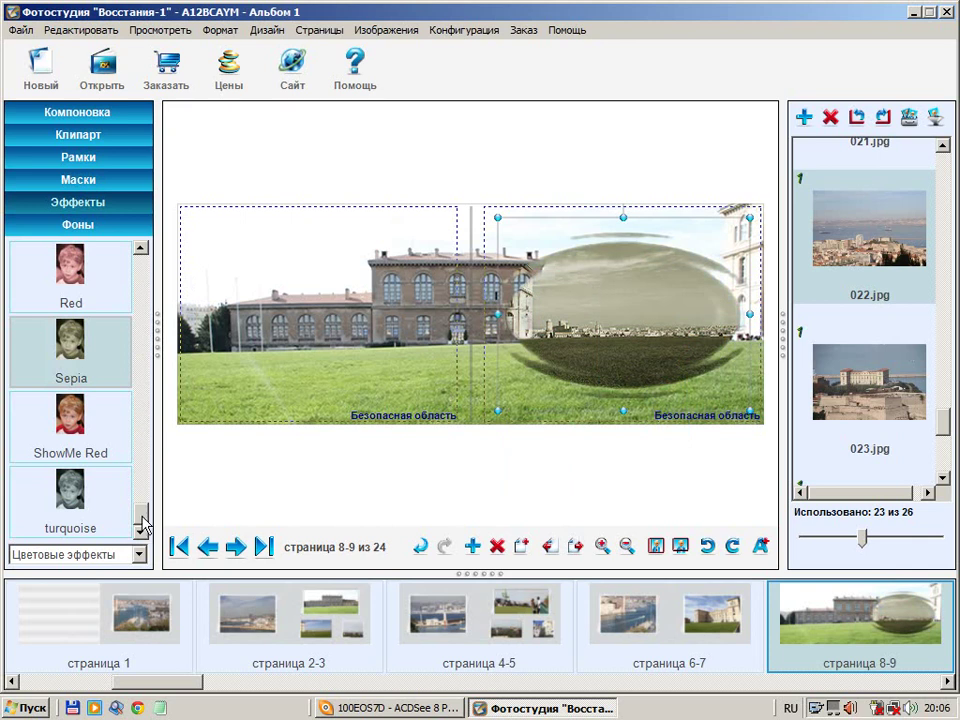
{"action": "left_click", "coordinate": [140, 285]}
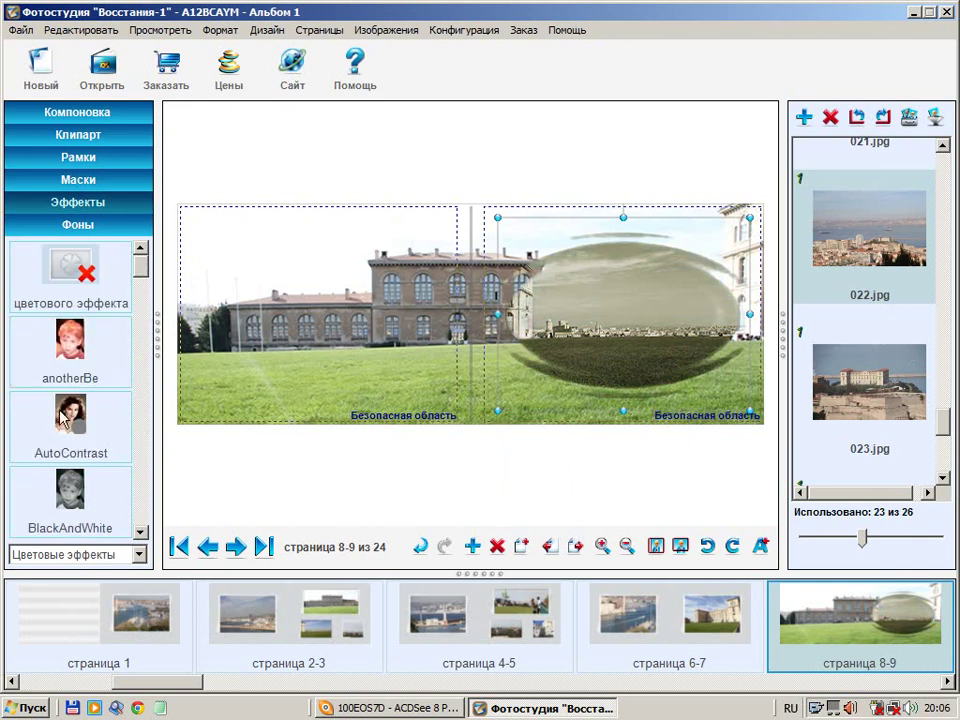
{"action": "left_click_drag", "start_coordinate": [70, 415], "coordinate": [549, 303]}
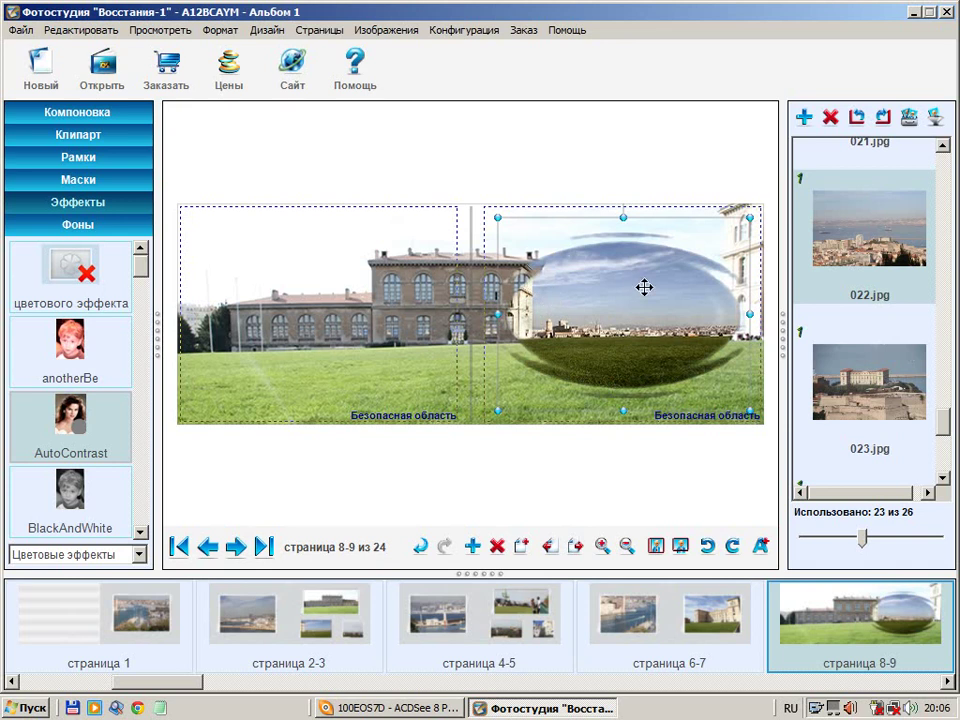
{"action": "left_click", "coordinate": [77, 272]}
{"action": "left_click_drag", "start_coordinate": [80, 278], "coordinate": [609, 282]}
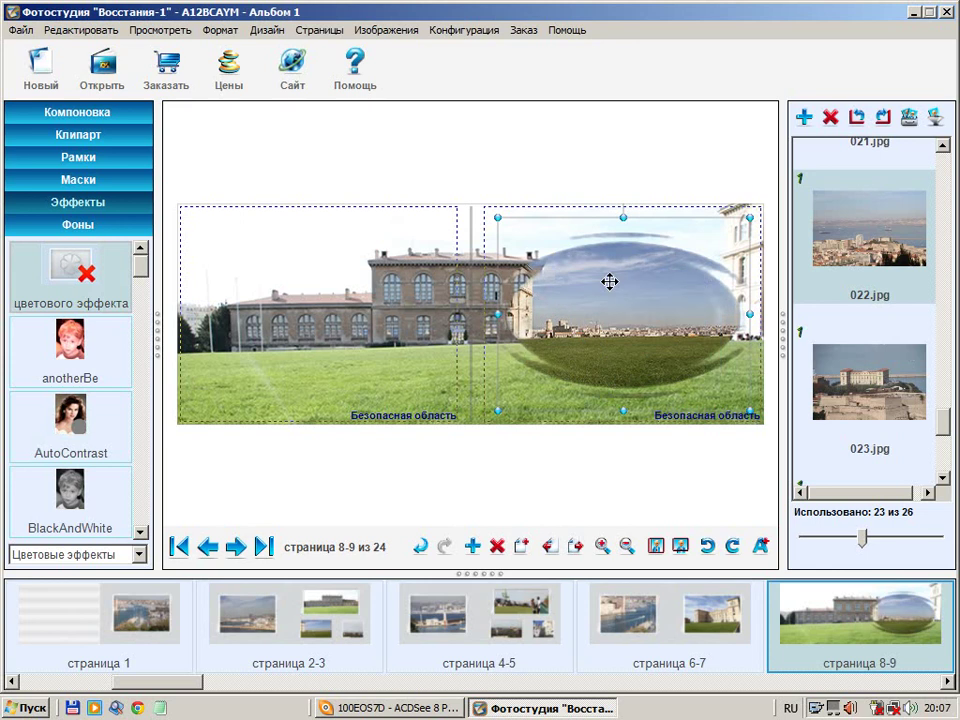
{"action": "left_click_drag", "start_coordinate": [62, 420], "coordinate": [598, 296]}
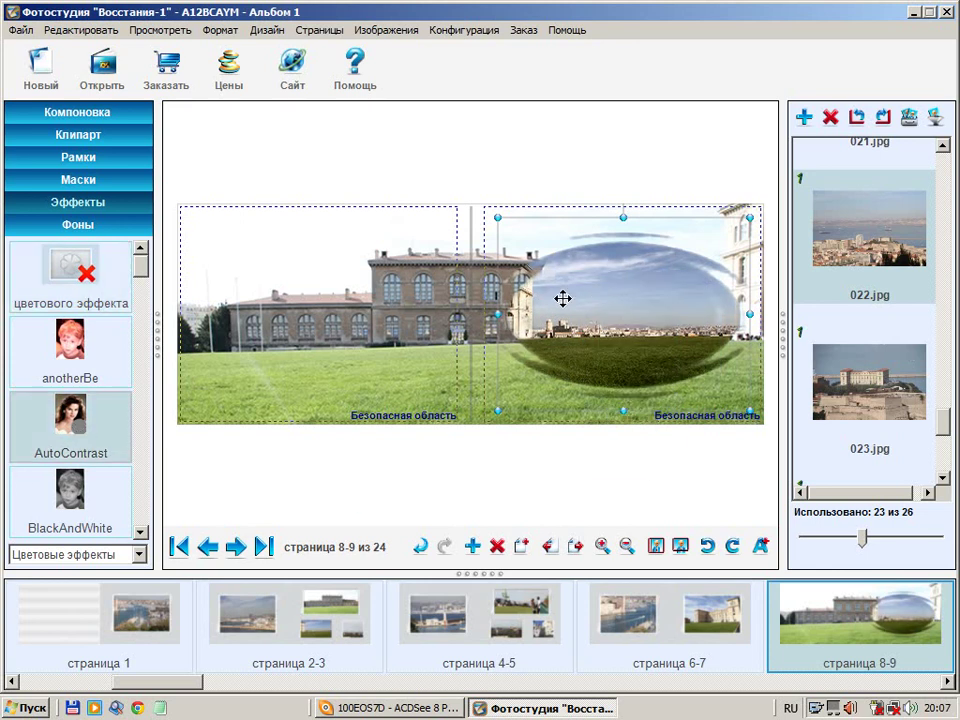
Set spread 8-9's background to mp_bg_clean_13.jpg from the Clean category
{"action": "left_click", "coordinate": [88, 226]}
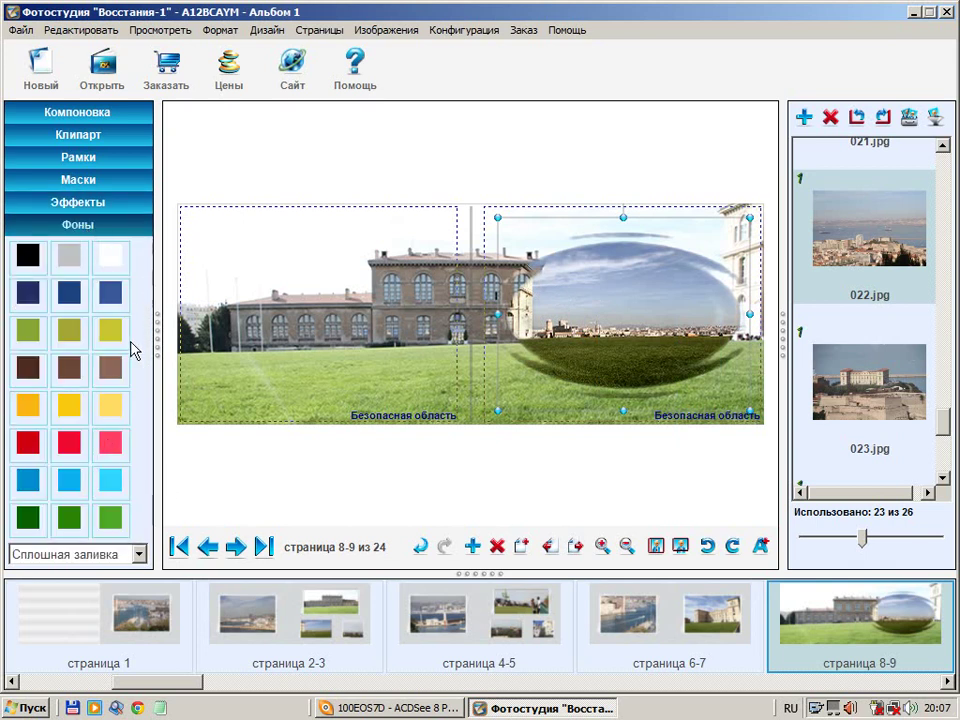
{"action": "left_click", "coordinate": [140, 555]}
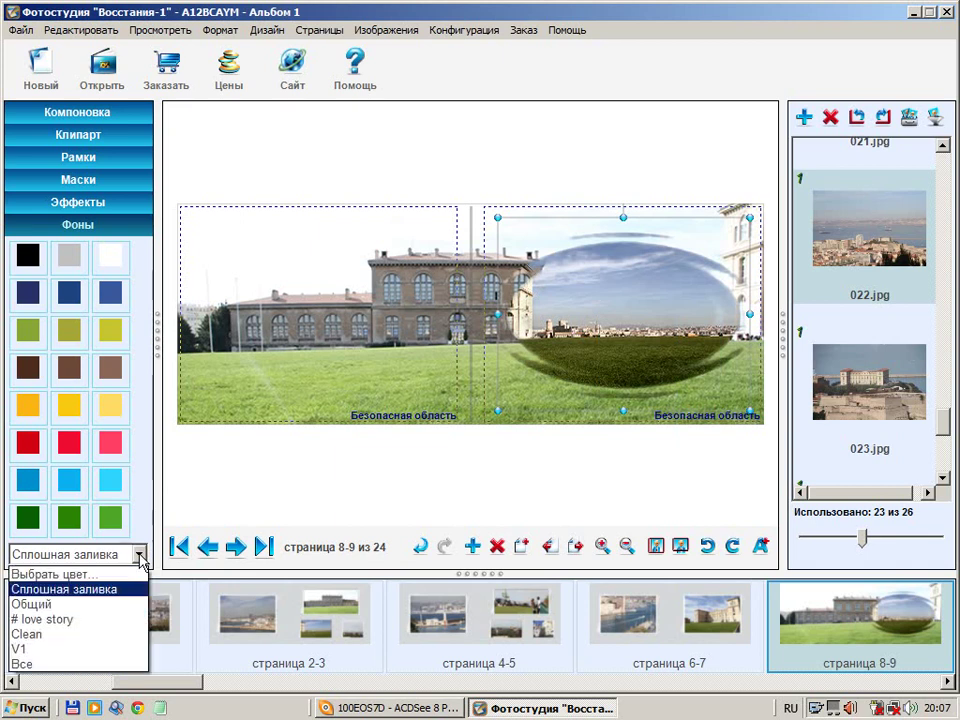
{"action": "left_click", "coordinate": [36, 634]}
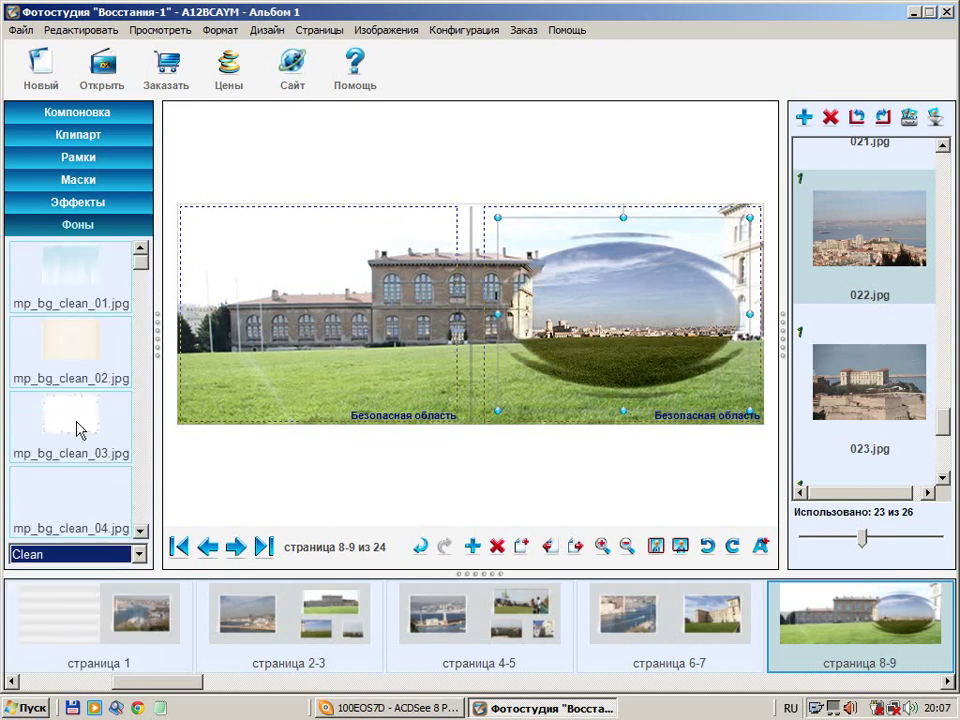
{"action": "left_click_drag", "start_coordinate": [140, 276], "coordinate": [140, 415]}
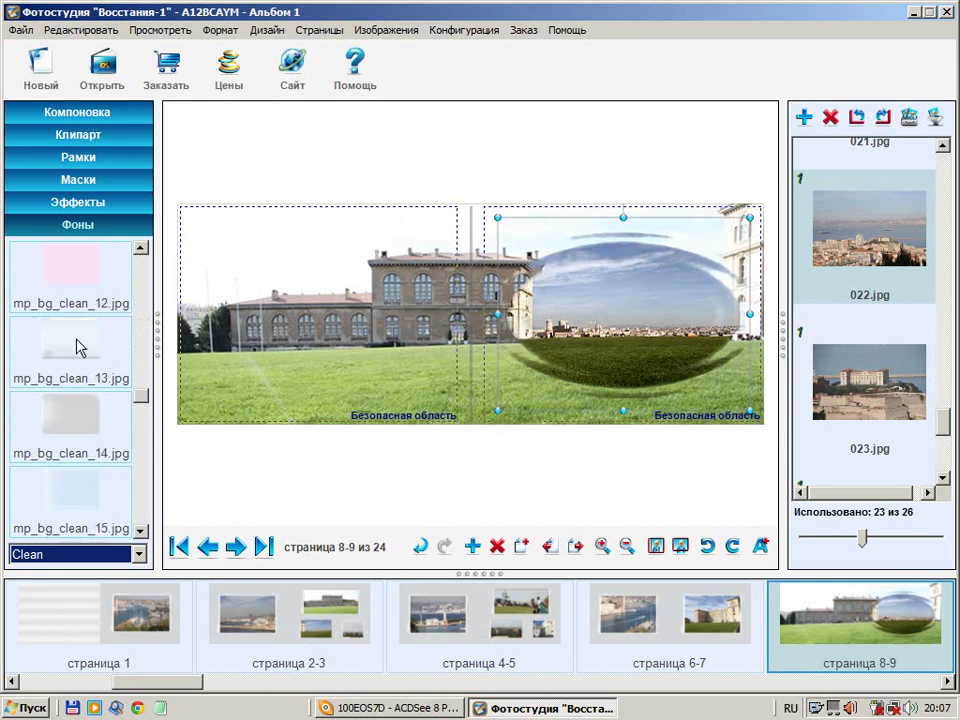
{"action": "left_click_drag", "start_coordinate": [71, 360], "coordinate": [331, 226]}
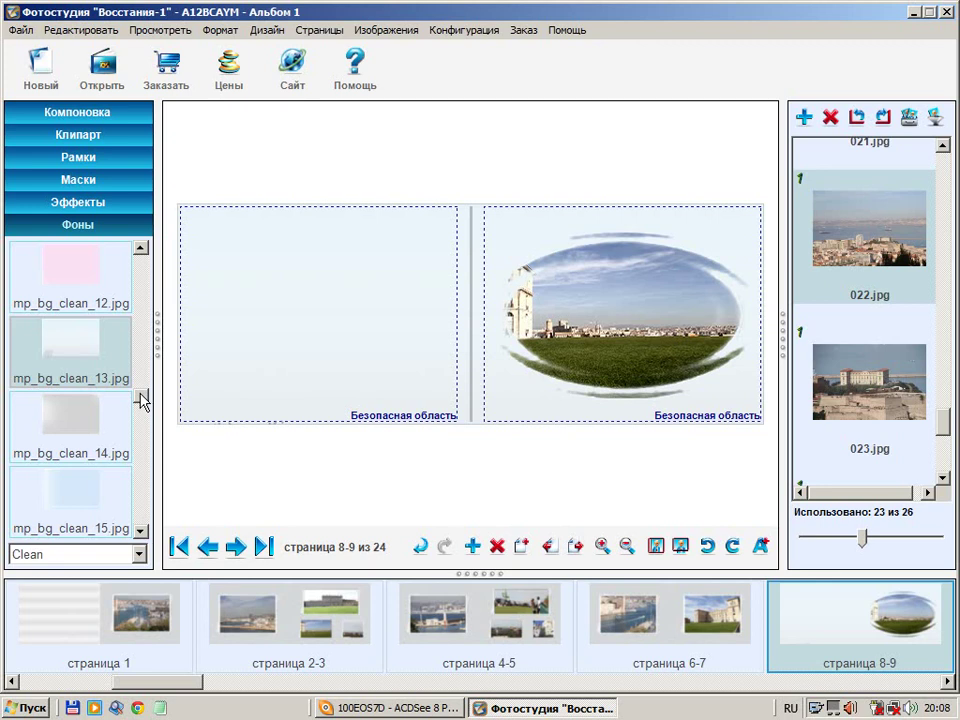
Show the clipart library filtered to the #mens category
{"action": "mouse_move", "coordinate": [912, 396]}
{"action": "left_click", "coordinate": [116, 141]}
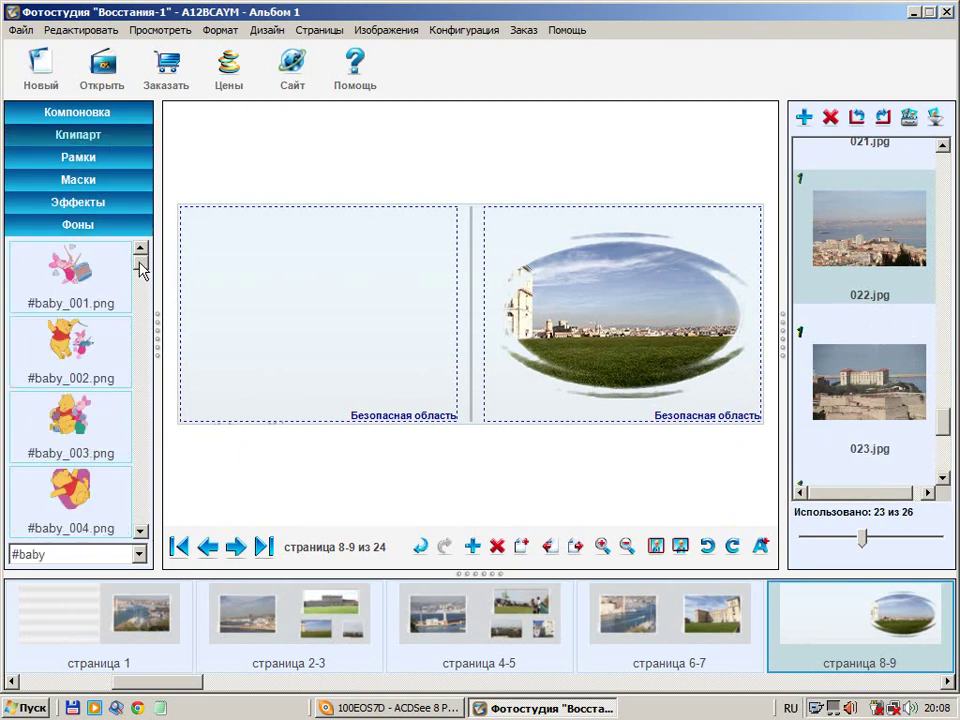
{"action": "left_click_drag", "start_coordinate": [141, 268], "coordinate": [146, 424]}
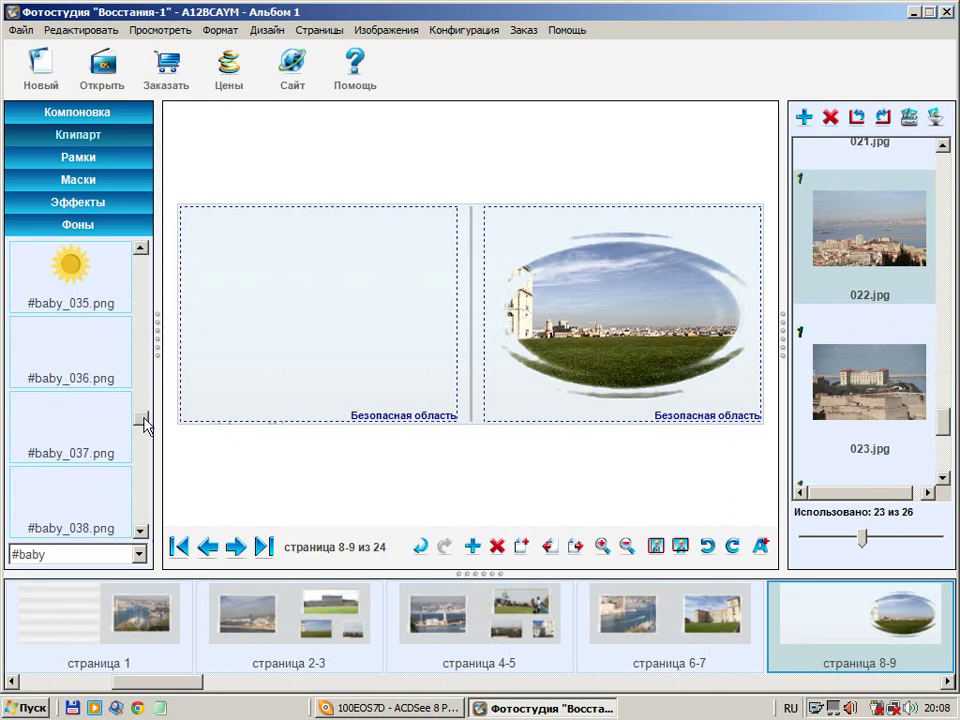
{"action": "left_click", "coordinate": [139, 554]}
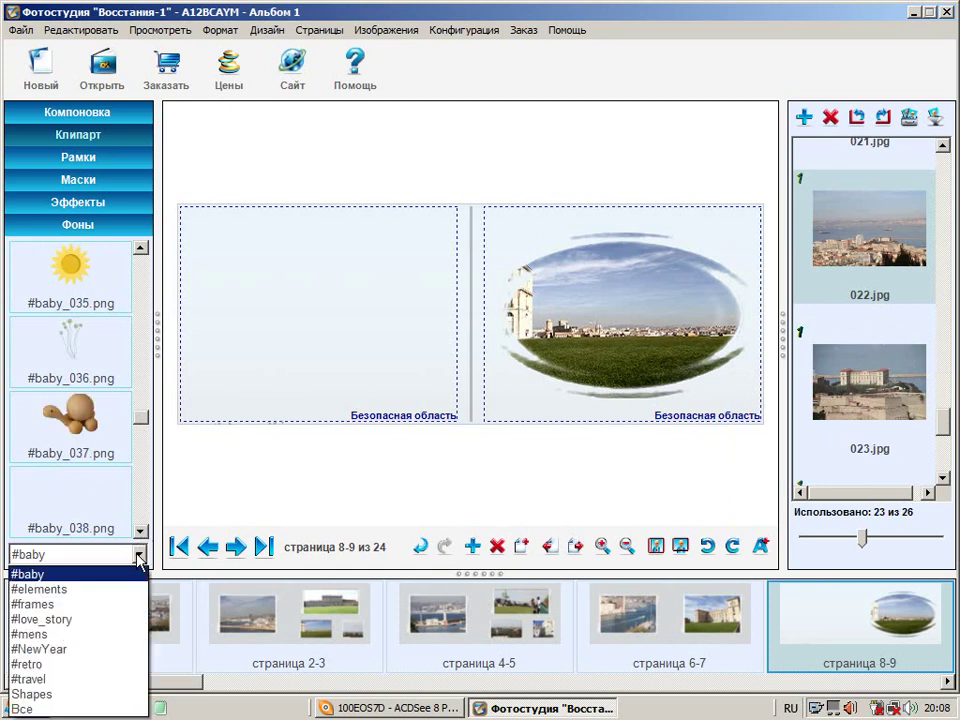
{"action": "left_click", "coordinate": [109, 637]}
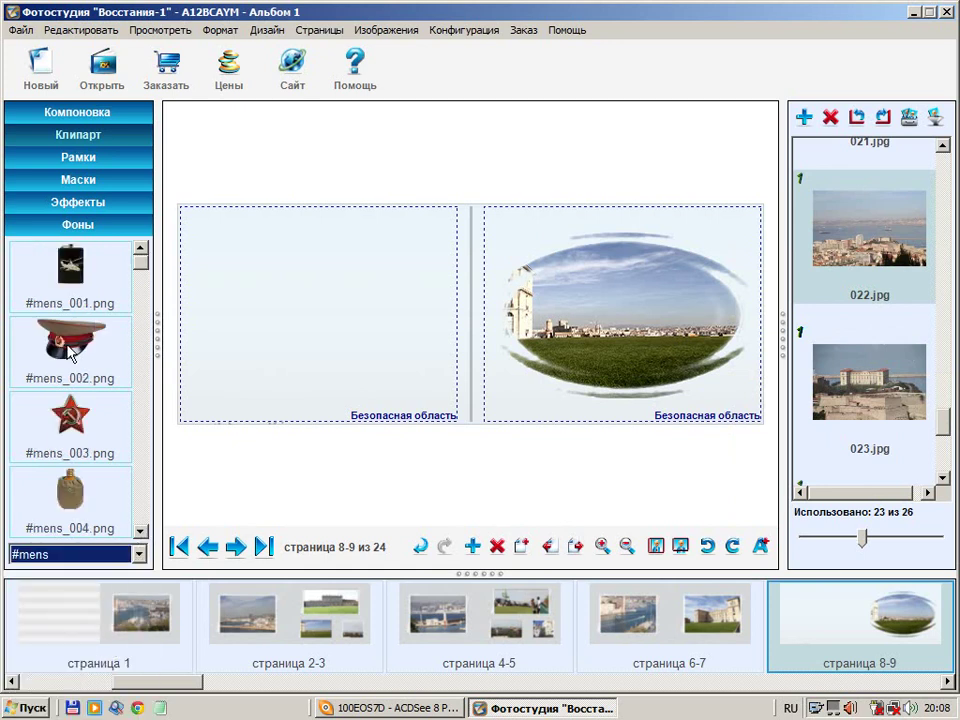
Place the #mens_004 canteen on the left page, enlarged and moved toward the left edge
{"action": "left_click_drag", "start_coordinate": [70, 490], "coordinate": [411, 246]}
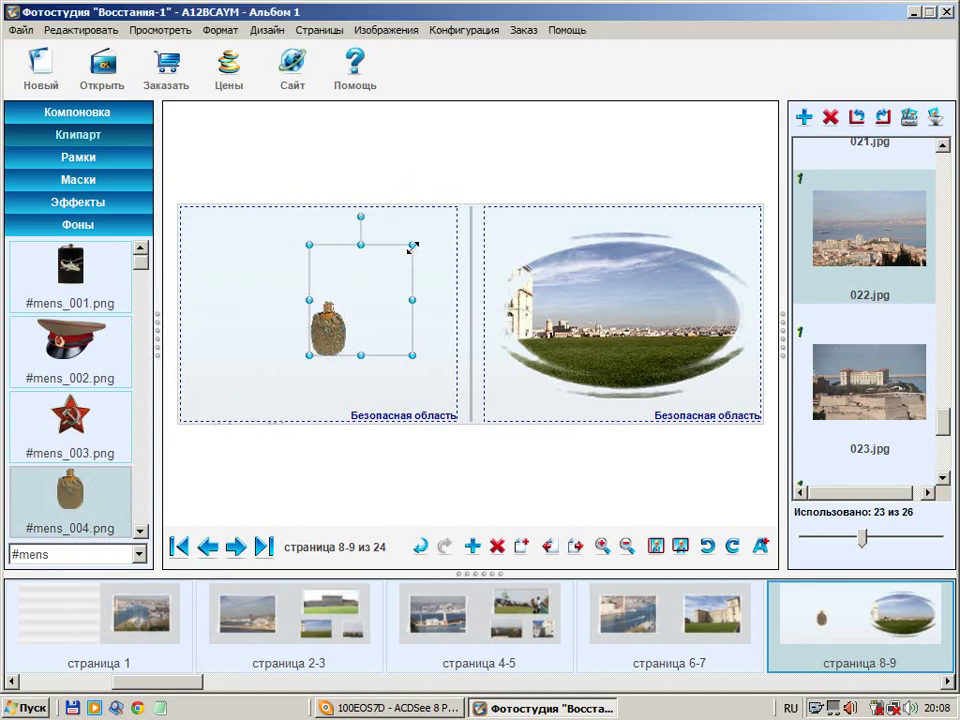
{"action": "left_click_drag", "start_coordinate": [361, 355], "coordinate": [361, 404]}
{"action": "left_click_drag", "start_coordinate": [369, 334], "coordinate": [308, 309]}
{"action": "left_click", "coordinate": [399, 298]}
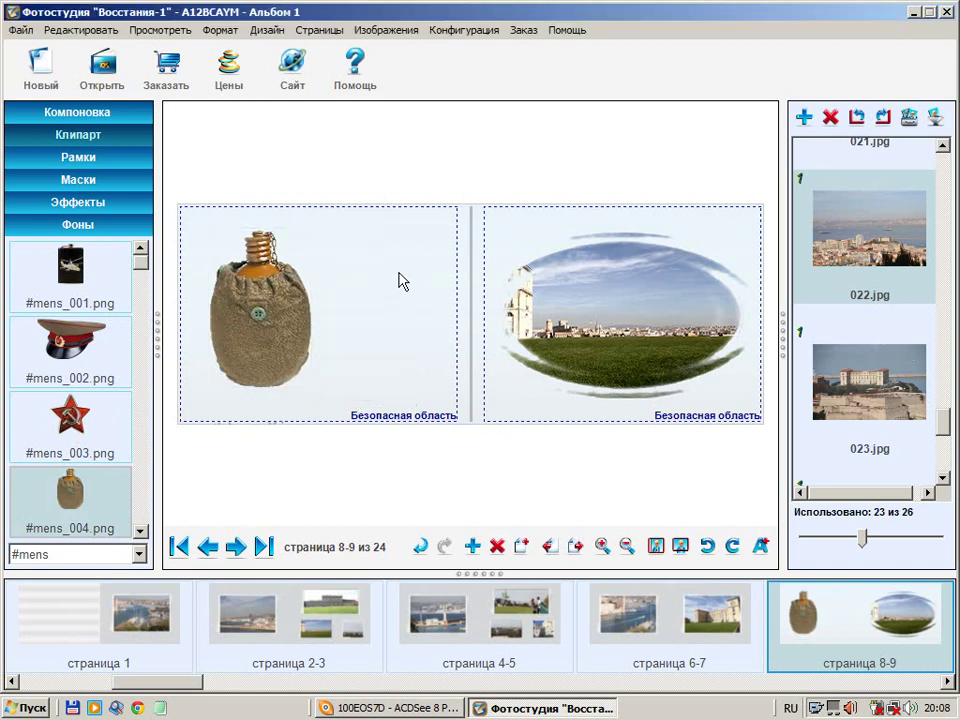
{"action": "left_click", "coordinate": [268, 32]}
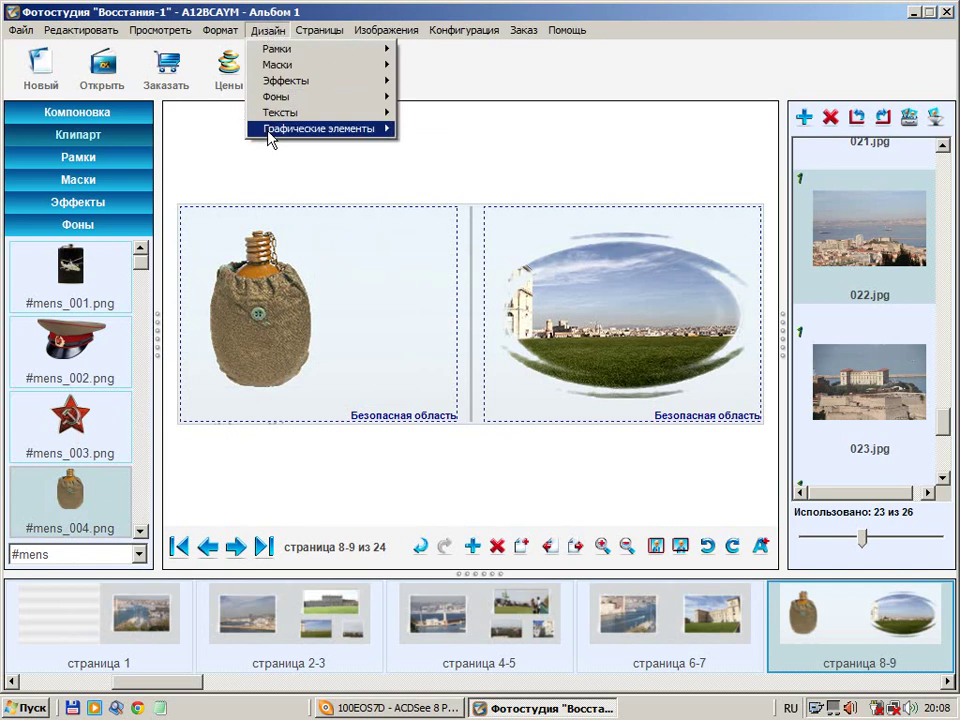
Insert the Дерево picture from the Образцы изображений folder as a graphic element
{"action": "mouse_move", "coordinate": [269, 132]}
{"action": "left_click", "coordinate": [440, 128]}
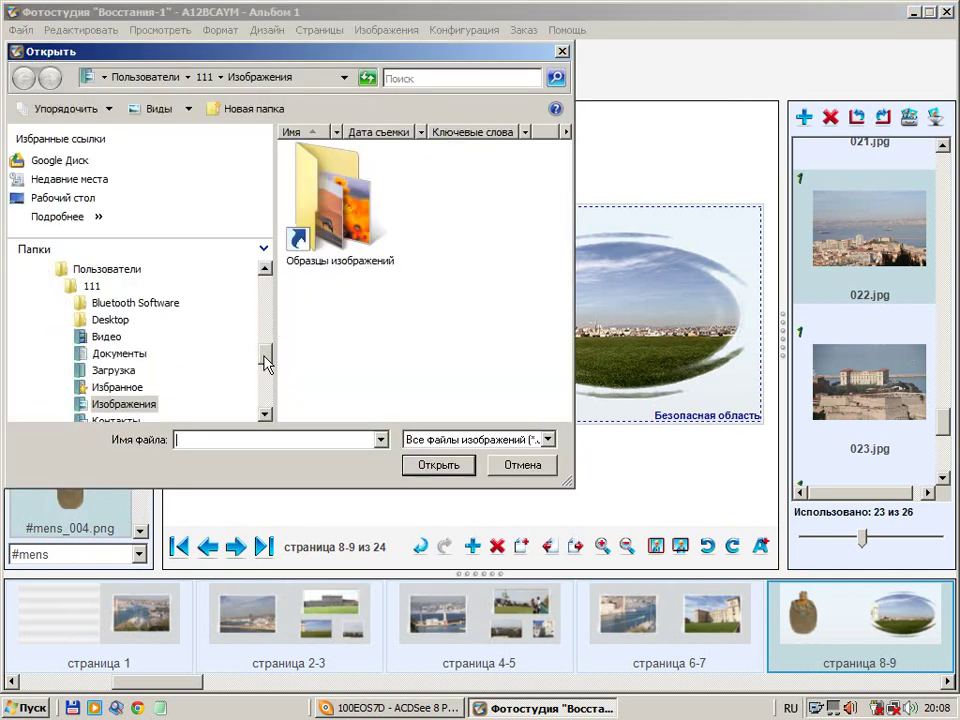
{"action": "double_click", "coordinate": [328, 242]}
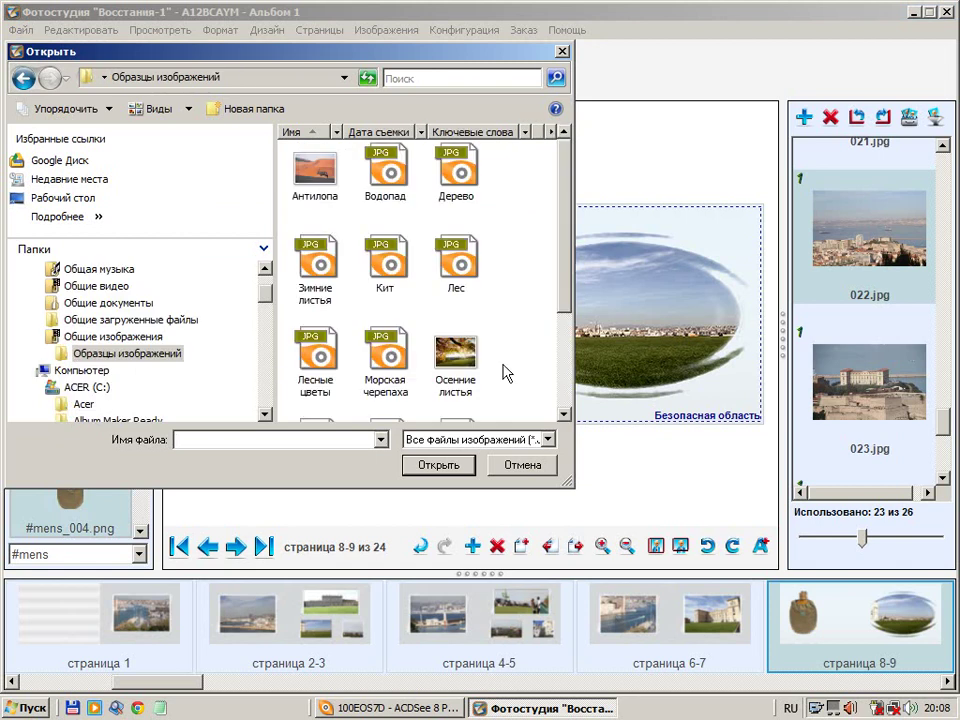
{"action": "left_click", "coordinate": [456, 170]}
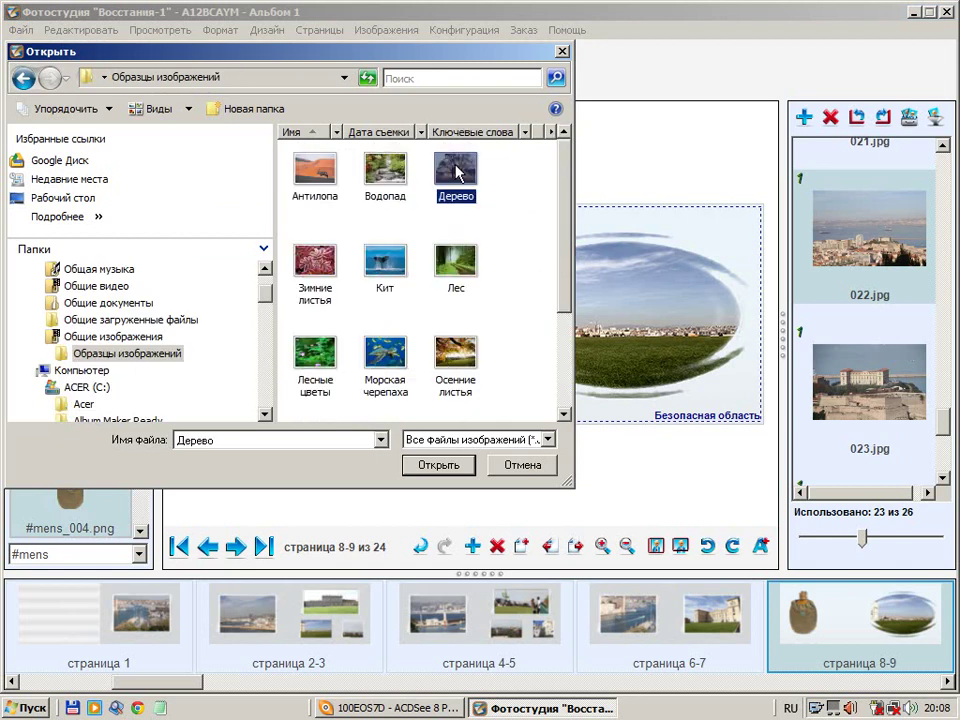
{"action": "left_click", "coordinate": [440, 466]}
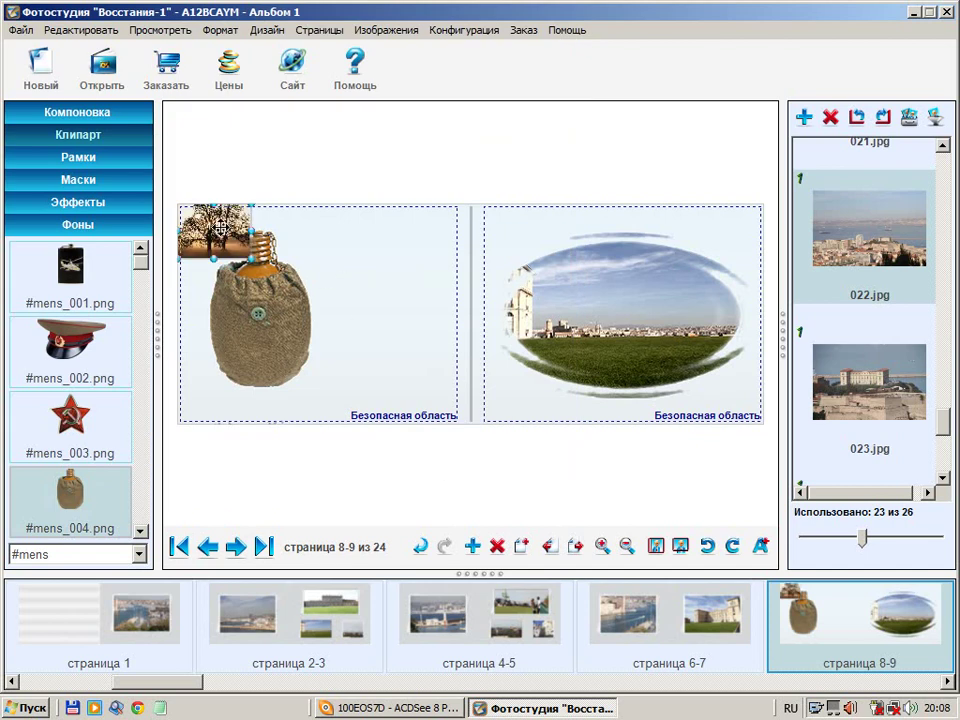
Position the tree picture beside the canteen on page 8 and deselect it
{"action": "mouse_move", "coordinate": [266, 231]}
{"action": "left_click_drag", "start_coordinate": [266, 231], "coordinate": [393, 323]}
{"action": "left_click", "coordinate": [384, 380]}
{"action": "left_click", "coordinate": [370, 376]}
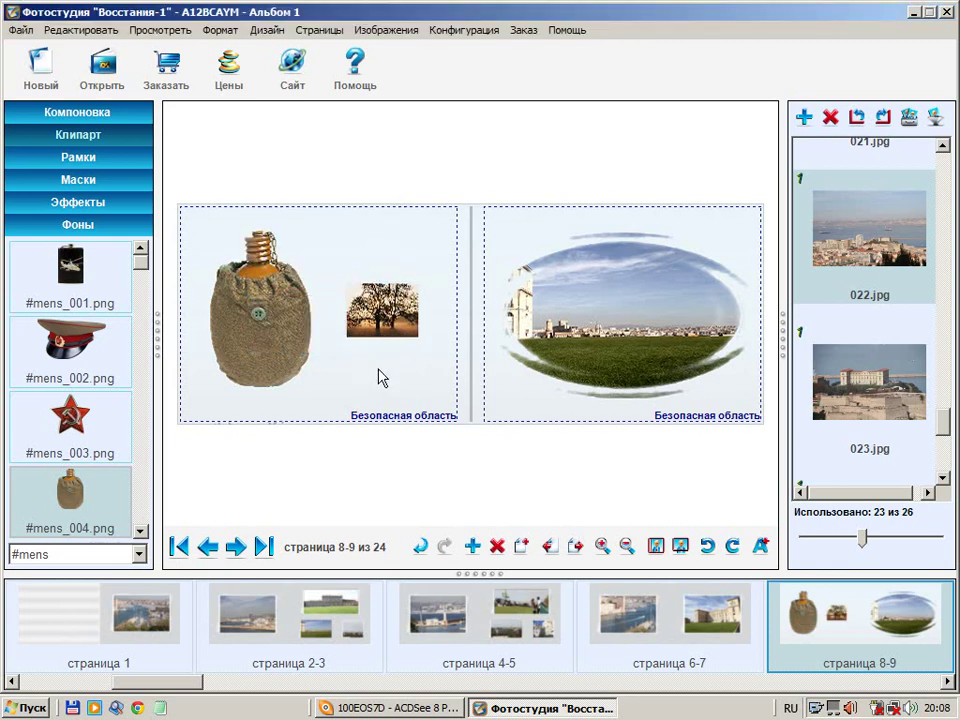
{"action": "left_click_drag", "start_coordinate": [381, 326], "coordinate": [383, 295]}
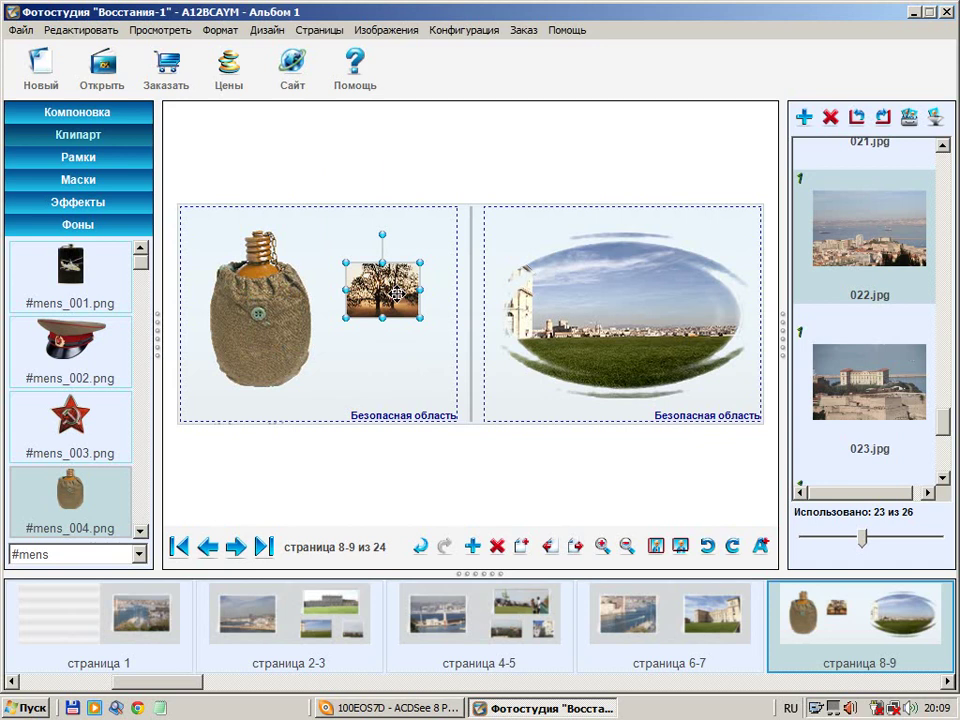
{"action": "left_click", "coordinate": [432, 239]}
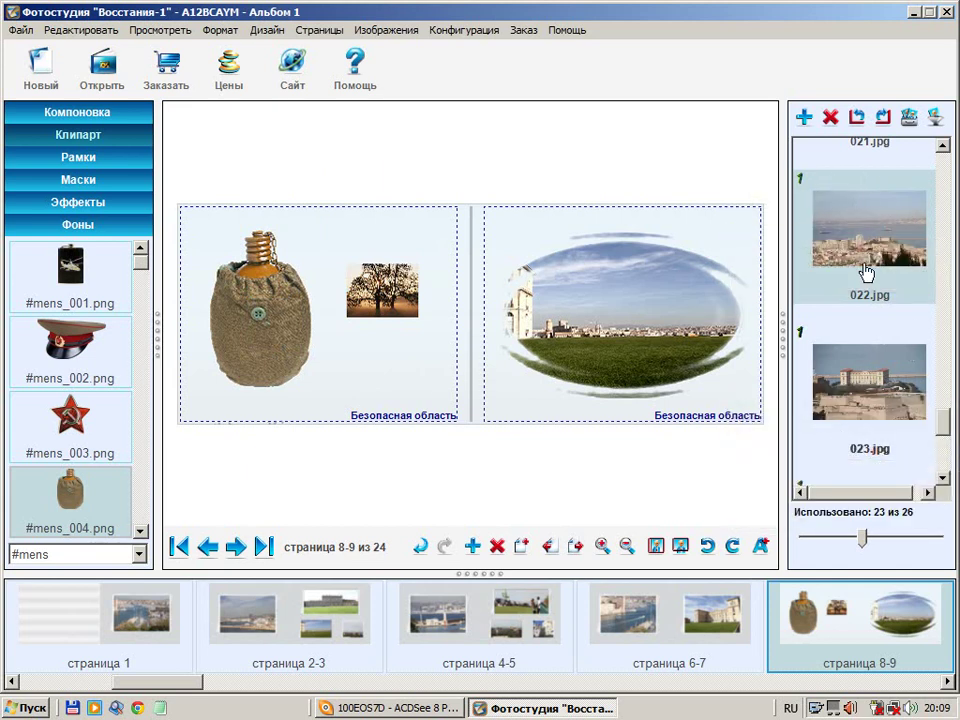
Browse the Дизайн graphic element options and close them without changes
{"action": "left_click", "coordinate": [267, 38]}
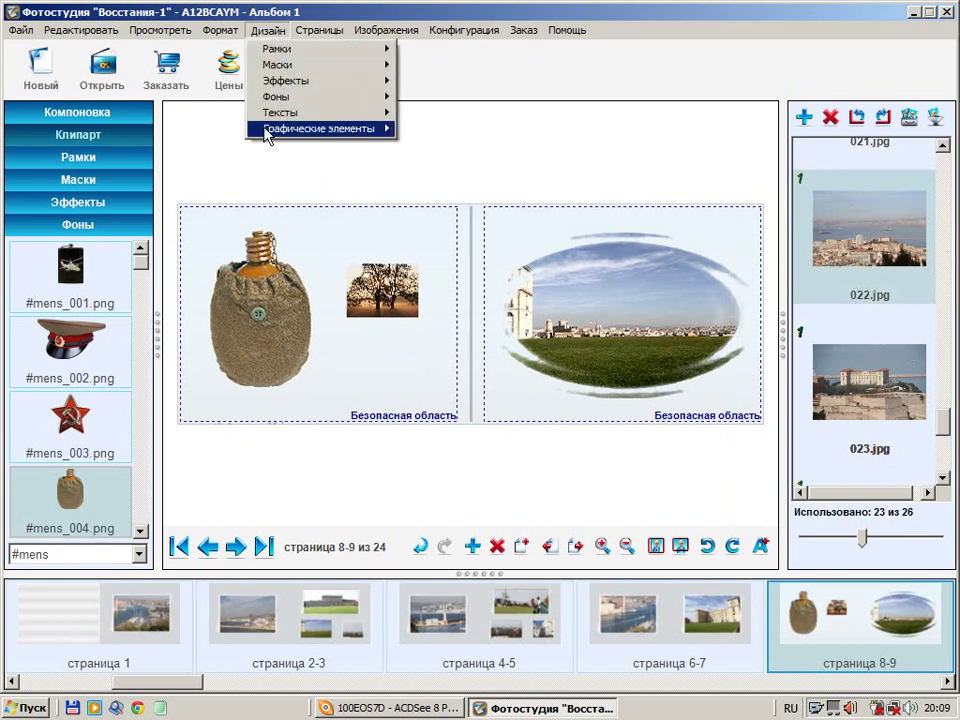
{"action": "mouse_move", "coordinate": [272, 135]}
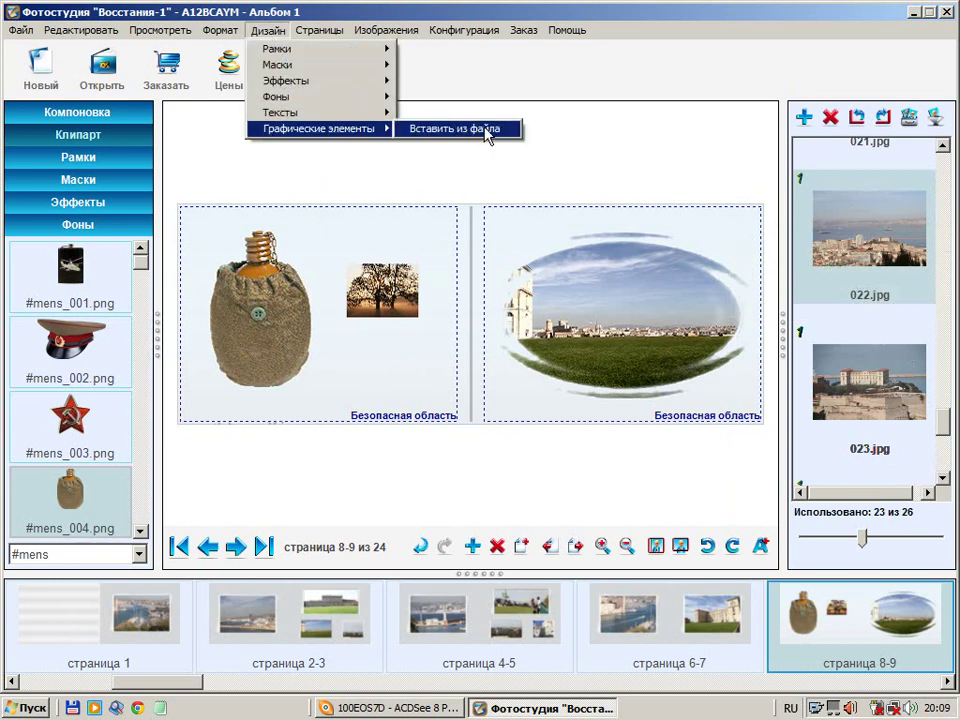
{"action": "left_click", "coordinate": [560, 98]}
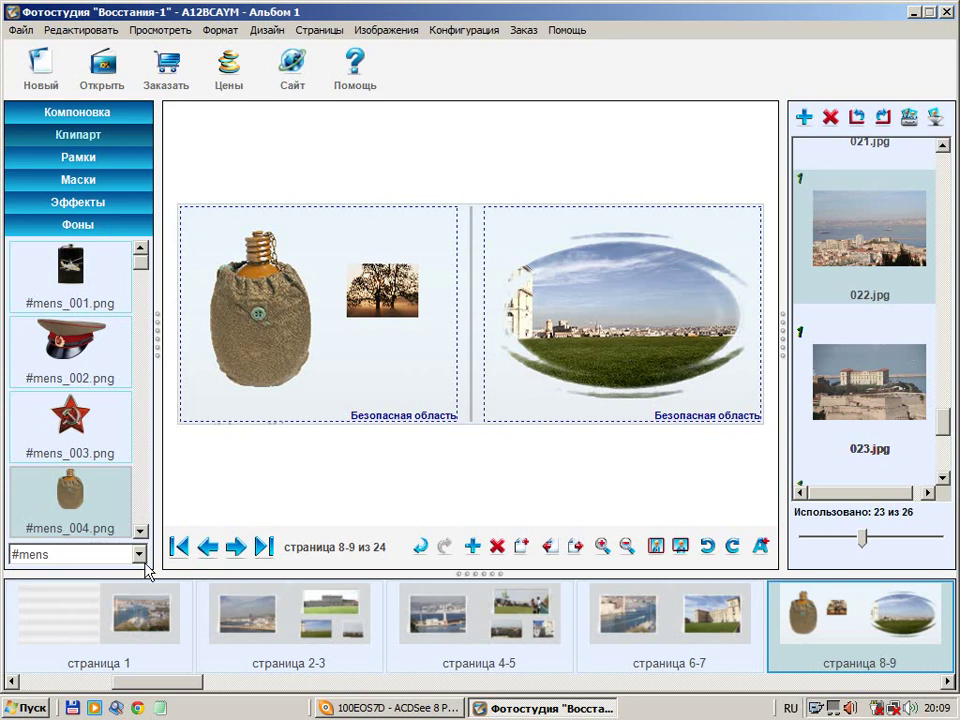
Page forward from spread 10-11 through the album to page 24 of 24
{"action": "left_click", "coordinate": [236, 550]}
{"action": "left_click", "coordinate": [236, 547]}
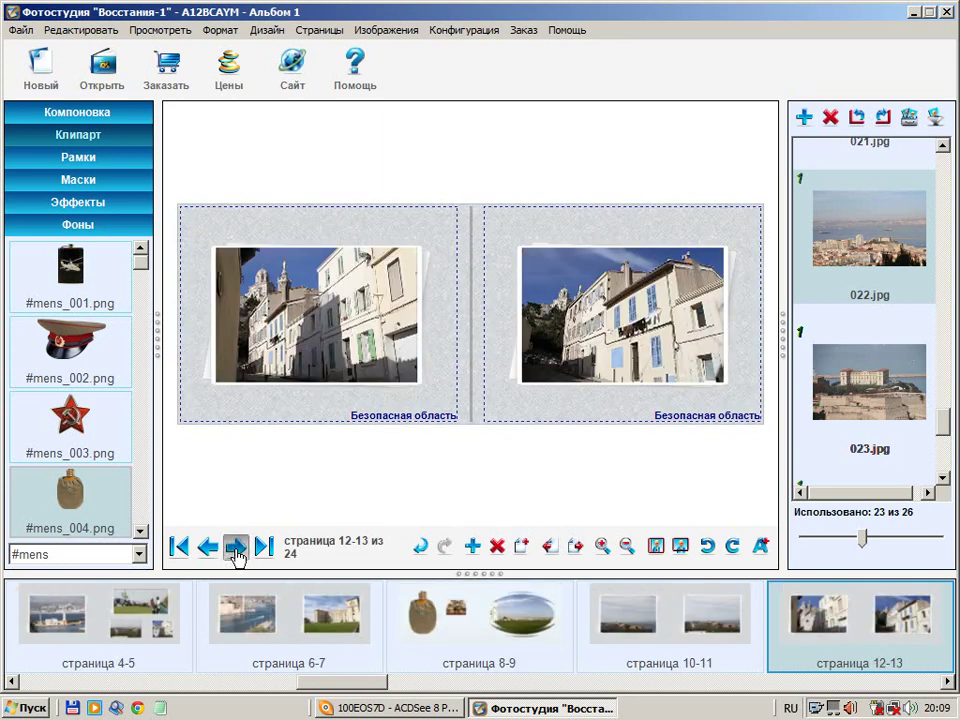
{"action": "left_click", "coordinate": [236, 547]}
{"action": "left_click", "coordinate": [236, 547]}
{"action": "left_click", "coordinate": [236, 547]}
{"action": "left_click", "coordinate": [236, 547]}
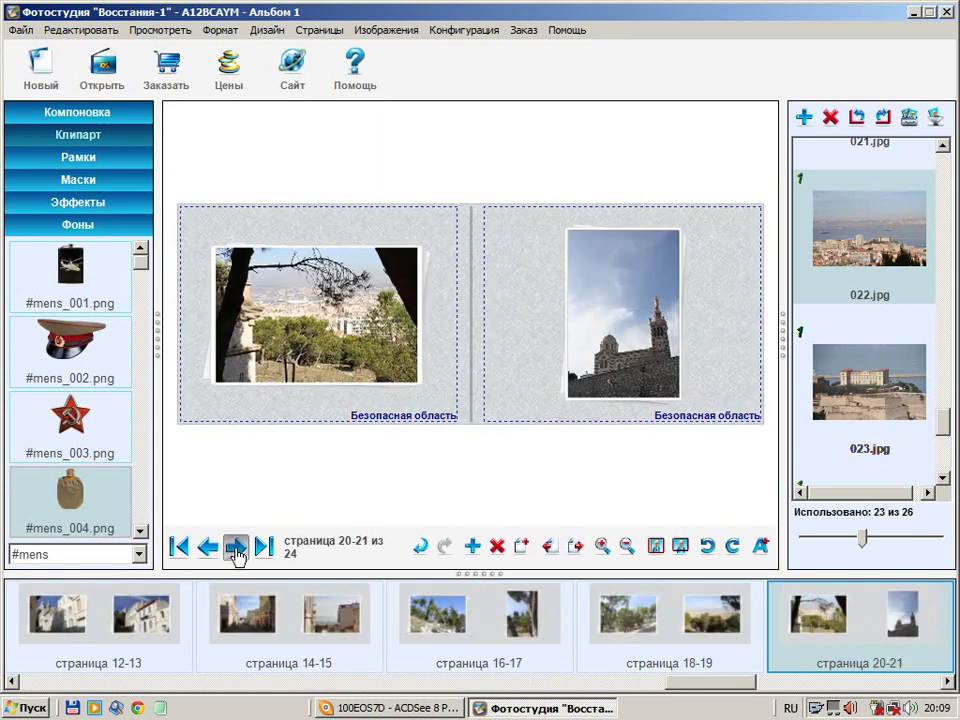
{"action": "left_click", "coordinate": [236, 547]}
{"action": "left_click", "coordinate": [236, 547]}
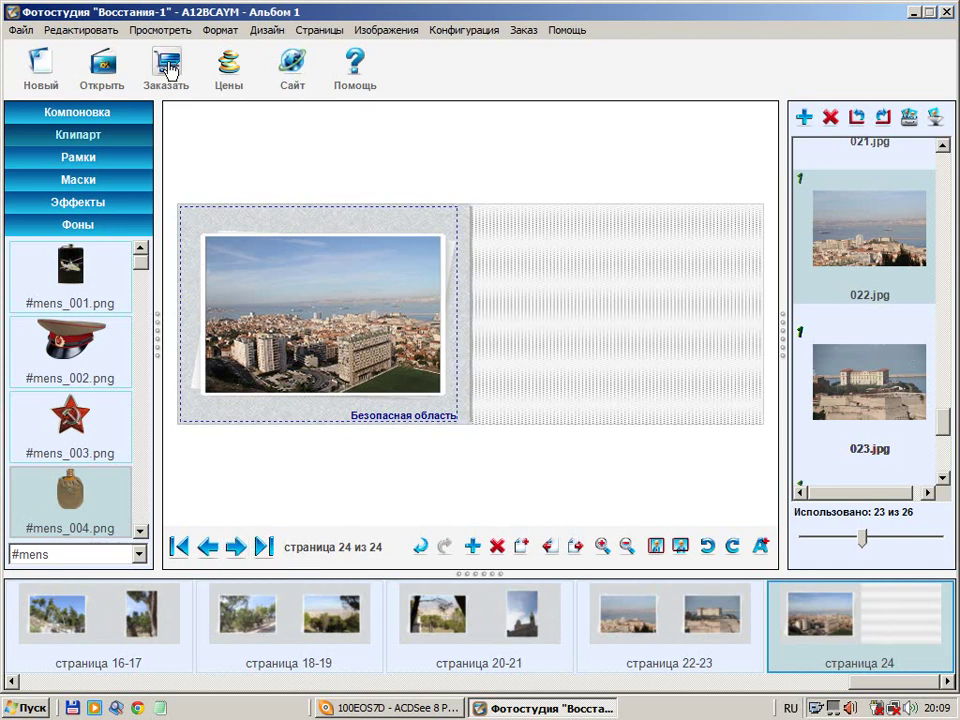
Save the album for ordering via Заказать and open its full-screen flip-book preview
{"action": "left_click", "coordinate": [168, 68]}
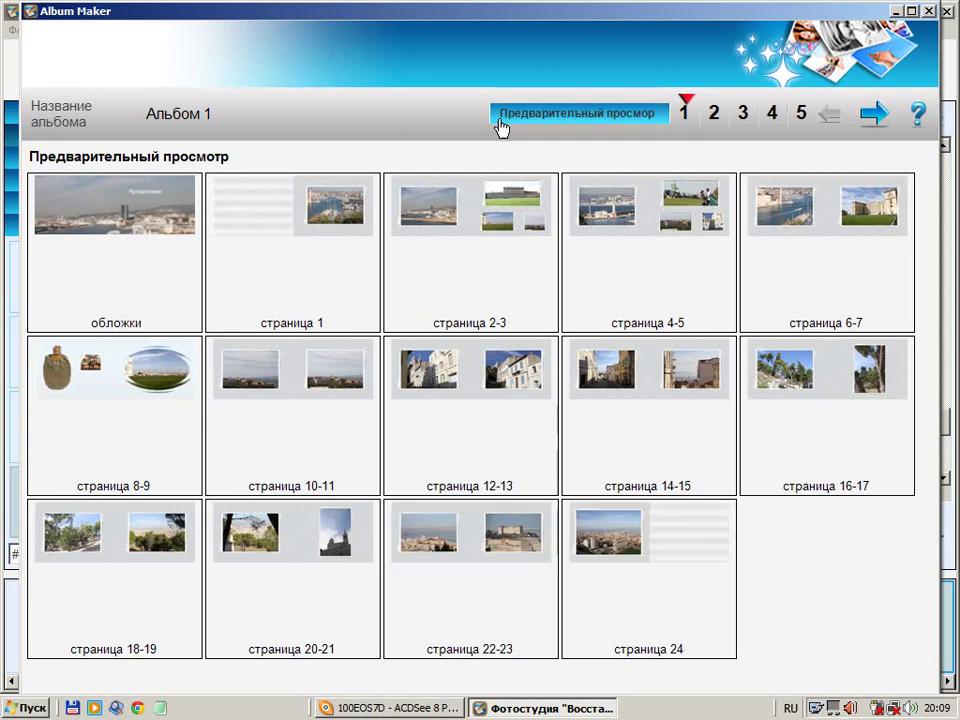
{"action": "left_click", "coordinate": [555, 116]}
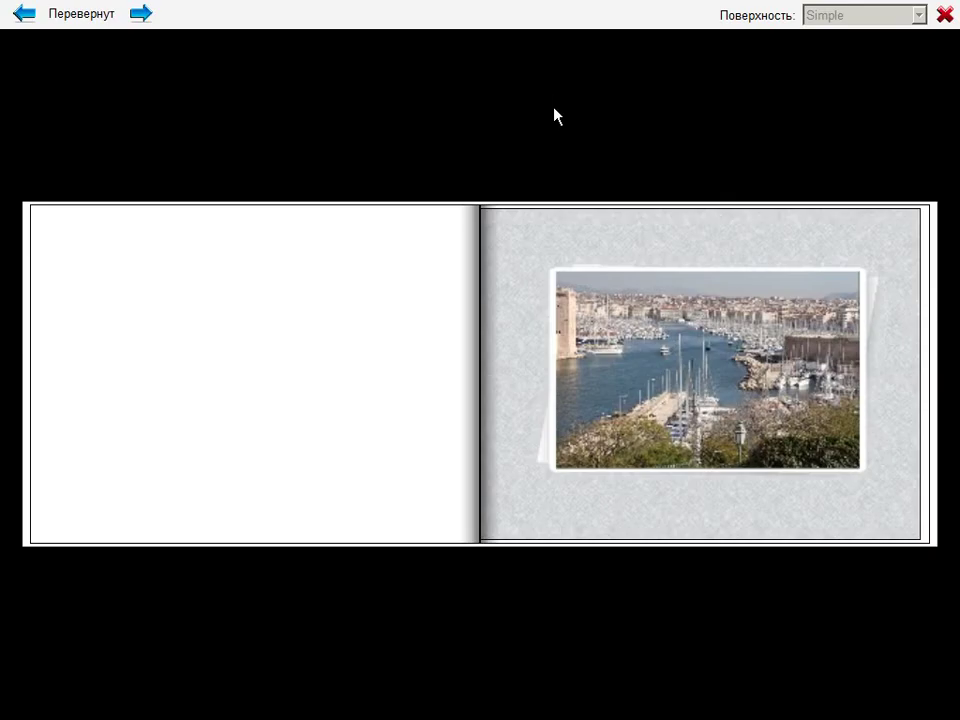
Flip forward three spreads in the album preview, then back to the first spread
{"action": "left_click", "coordinate": [875, 495]}
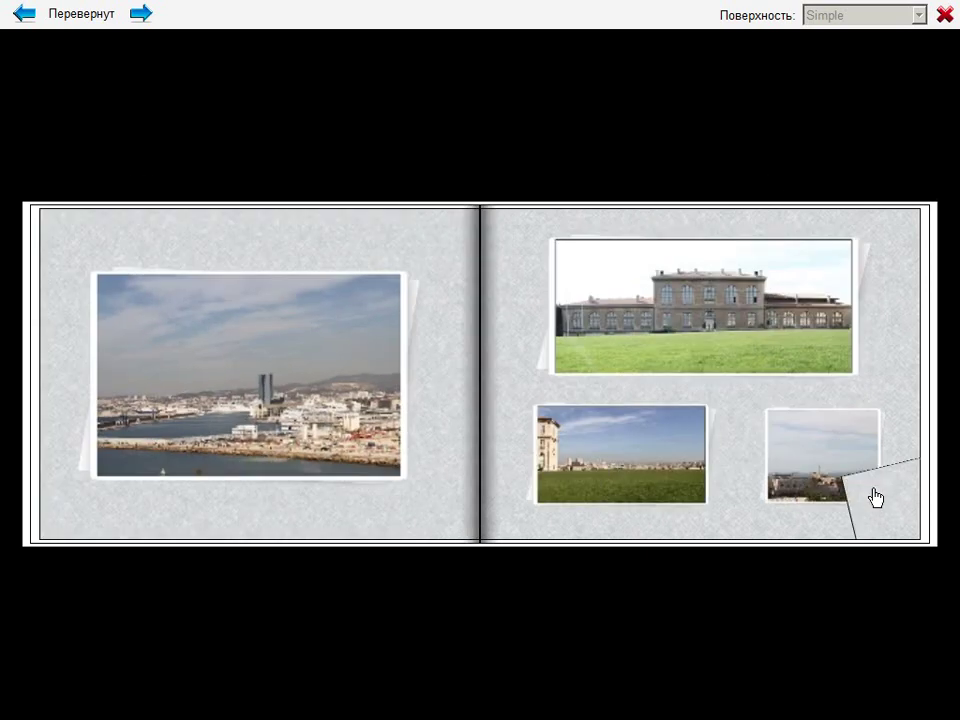
{"action": "left_click", "coordinate": [875, 495]}
{"action": "left_click", "coordinate": [875, 495]}
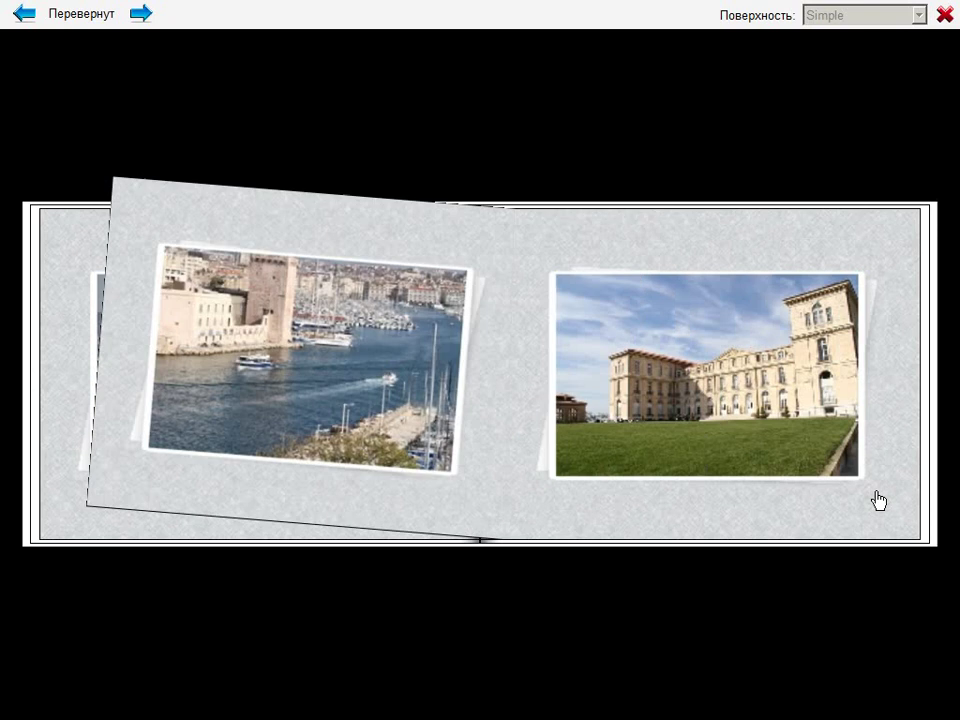
{"action": "left_click", "coordinate": [62, 489]}
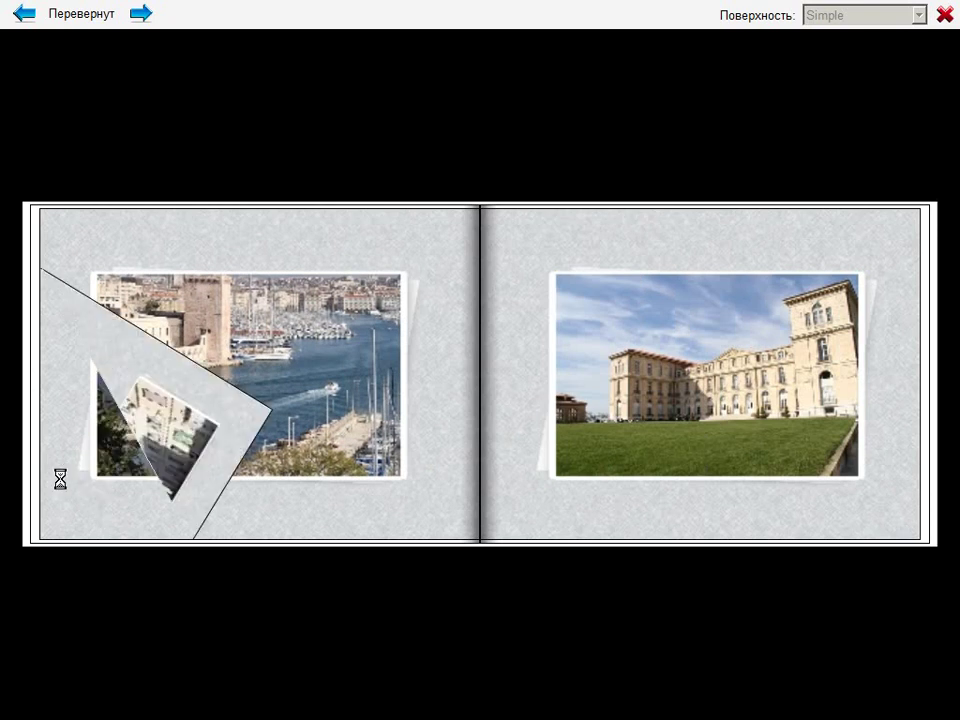
{"action": "left_click", "coordinate": [60, 490]}
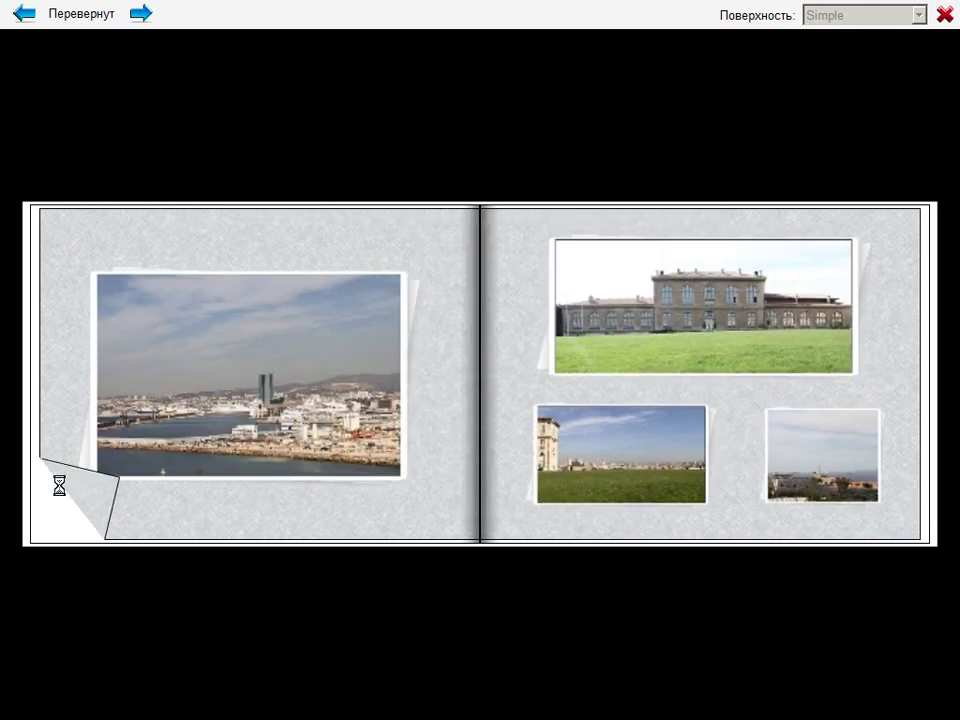
{"action": "left_click", "coordinate": [60, 490]}
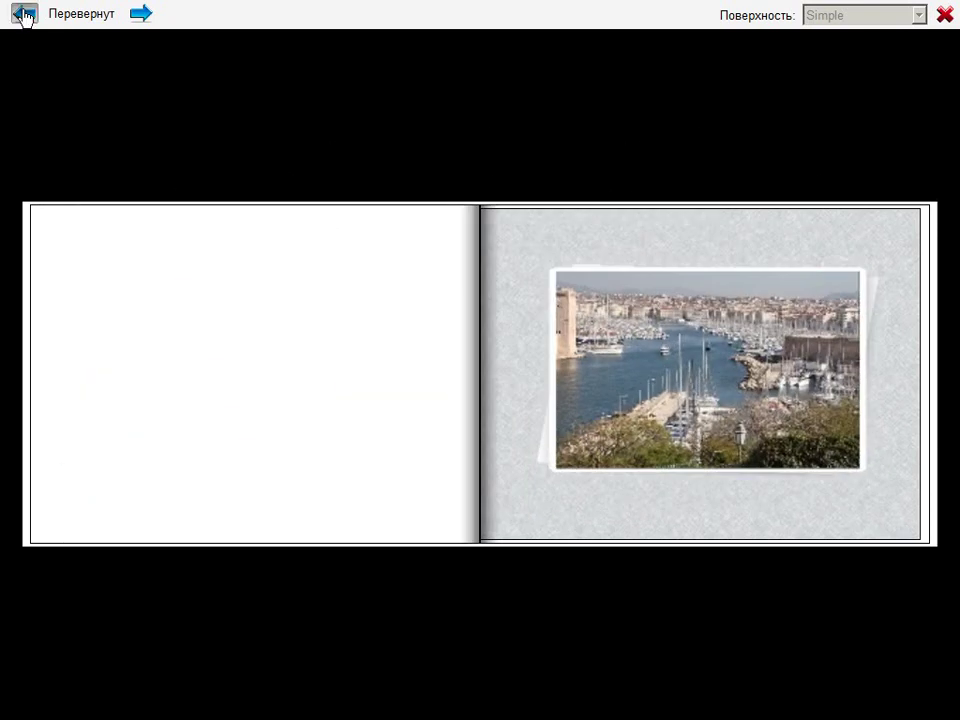
Page forward through the canteen, harbour and street spreads, then close the preview
{"action": "left_click", "coordinate": [22, 14]}
{"action": "left_click", "coordinate": [23, 15]}
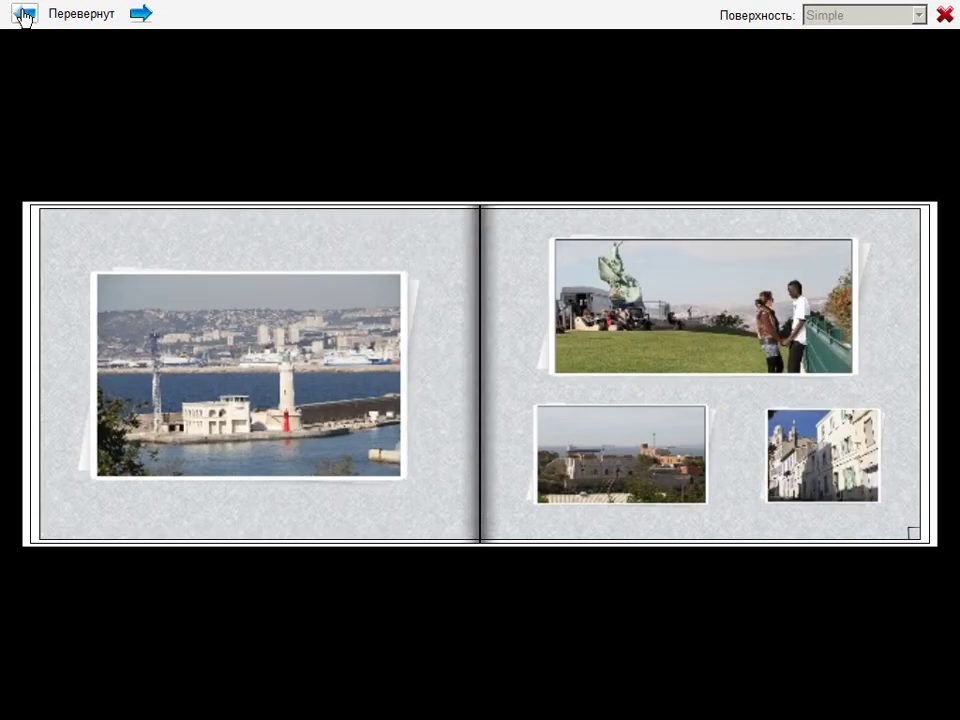
{"action": "left_click", "coordinate": [22, 14]}
{"action": "left_click", "coordinate": [22, 14]}
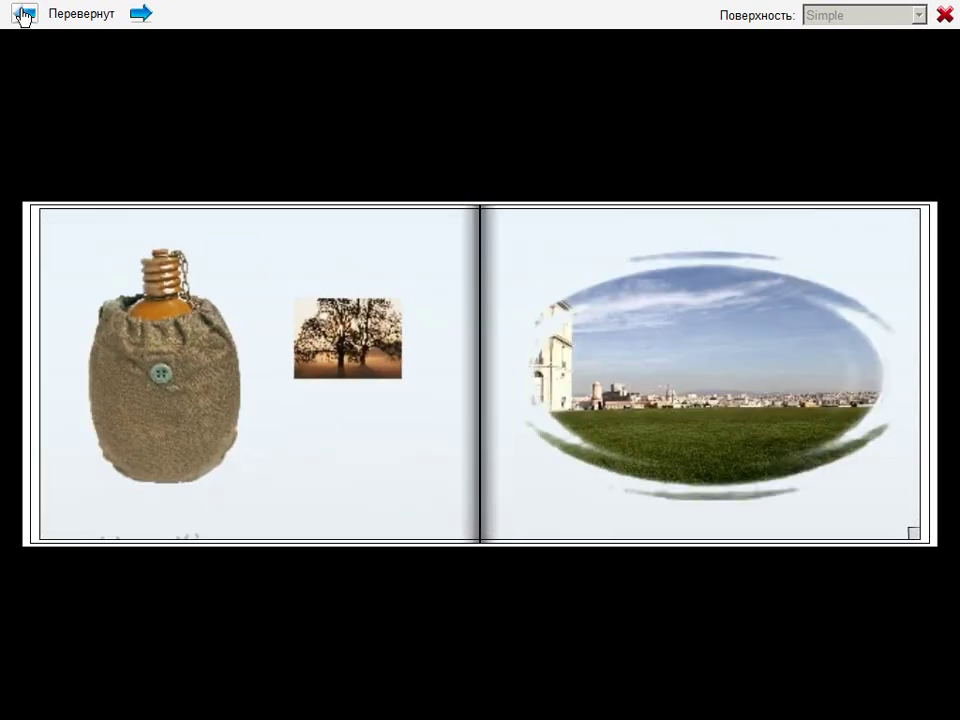
{"action": "left_click", "coordinate": [22, 14]}
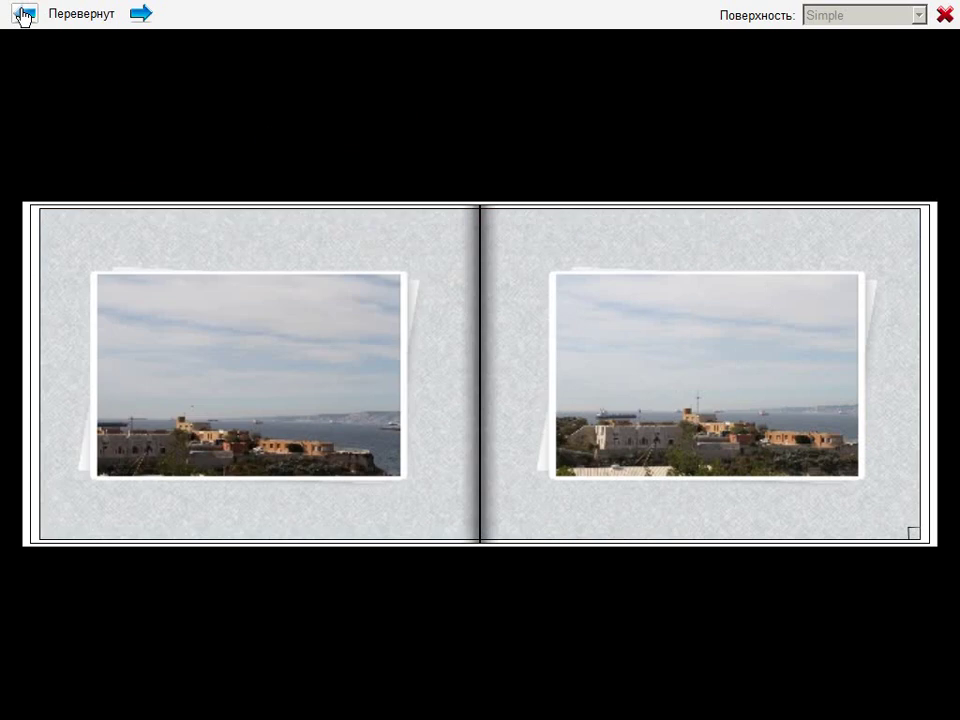
{"action": "left_click", "coordinate": [22, 14]}
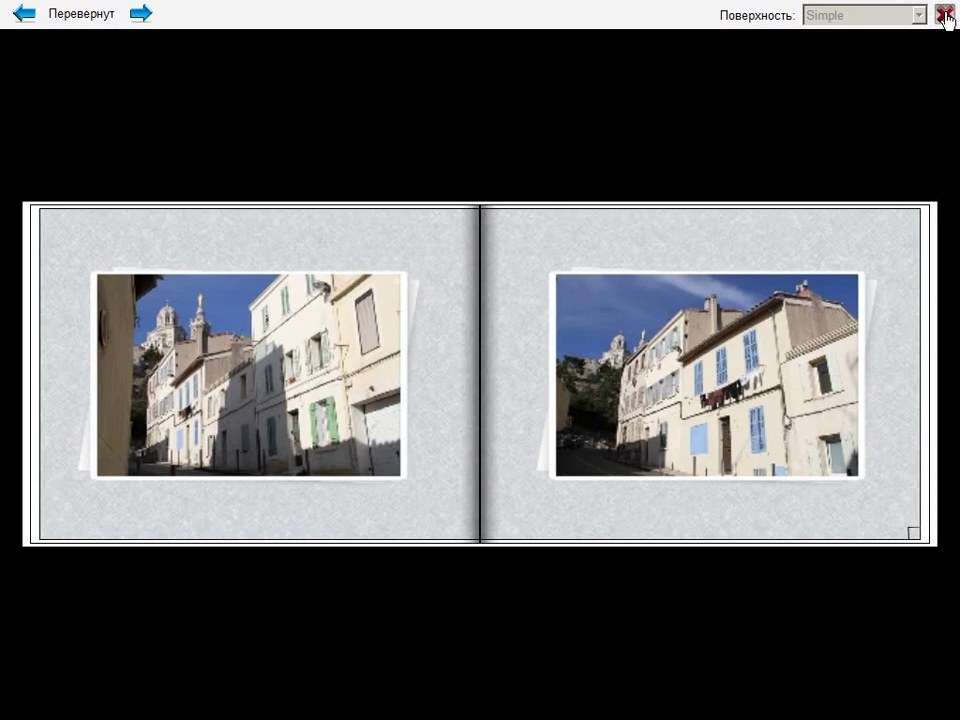
{"action": "left_click", "coordinate": [944, 14]}
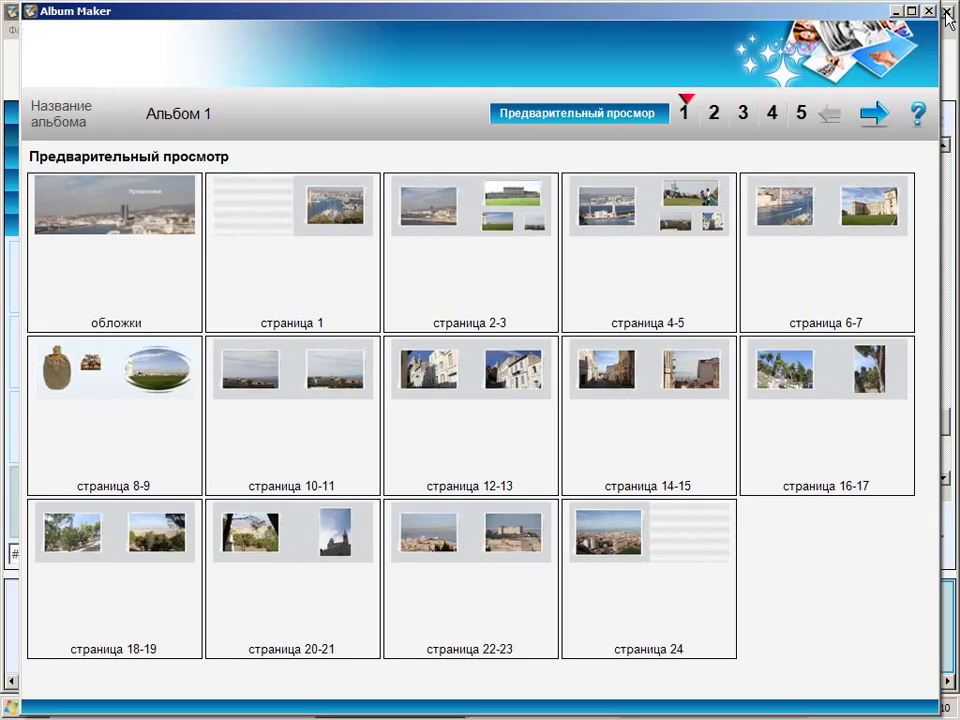
On the order details step, keep Печатаемая обложка and choose 'Обложка матовая, страницы глянцевые.'
{"action": "left_click", "coordinate": [873, 114]}
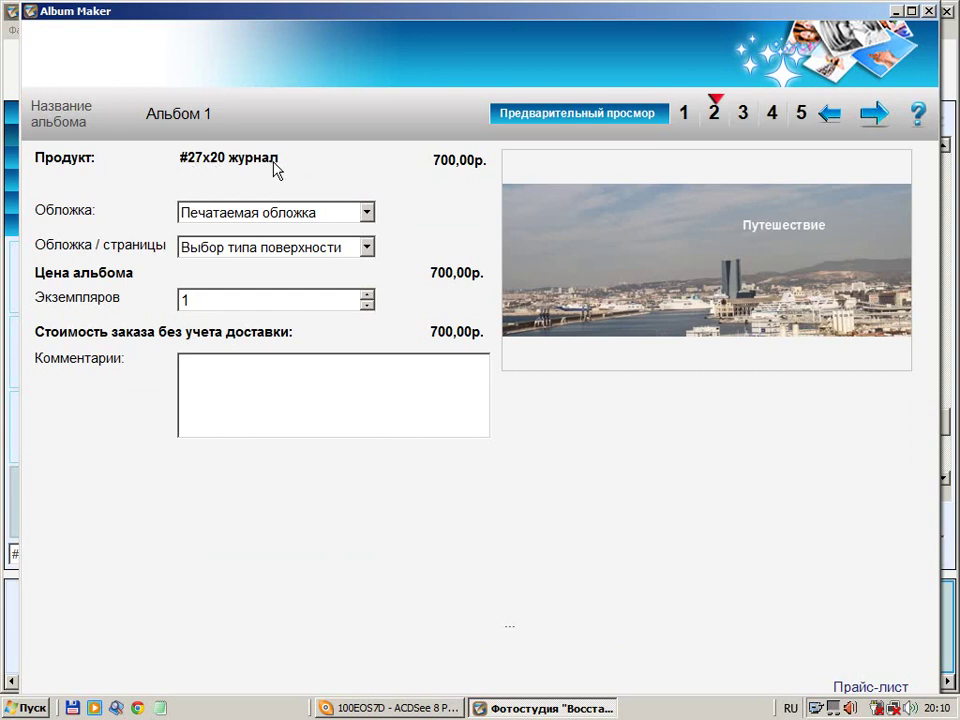
{"action": "left_click", "coordinate": [368, 213]}
{"action": "left_click", "coordinate": [369, 214]}
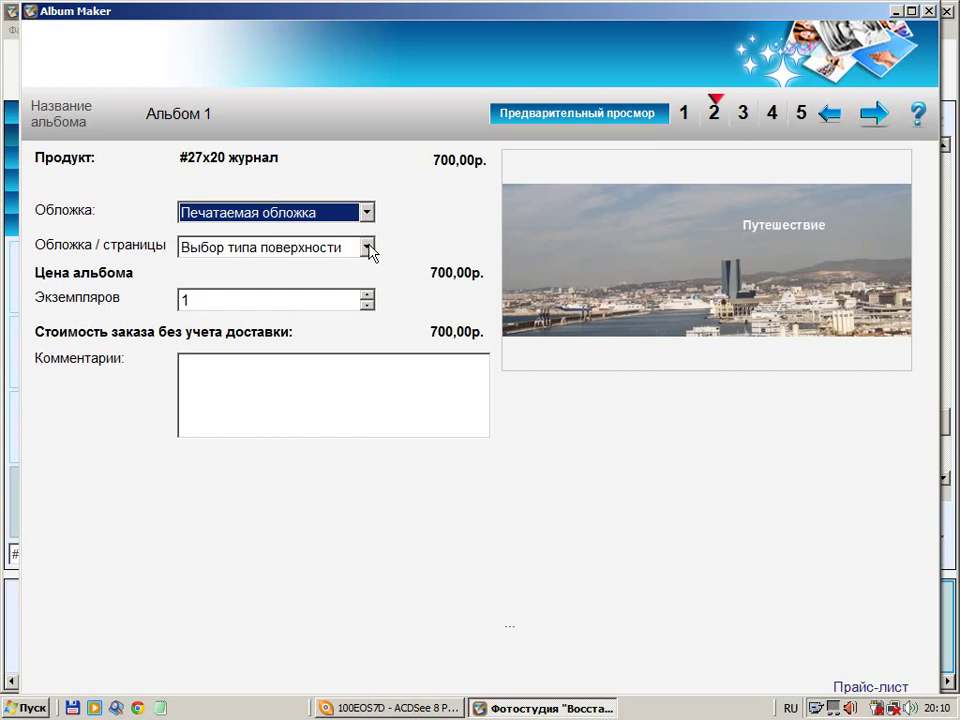
{"action": "left_click", "coordinate": [369, 247]}
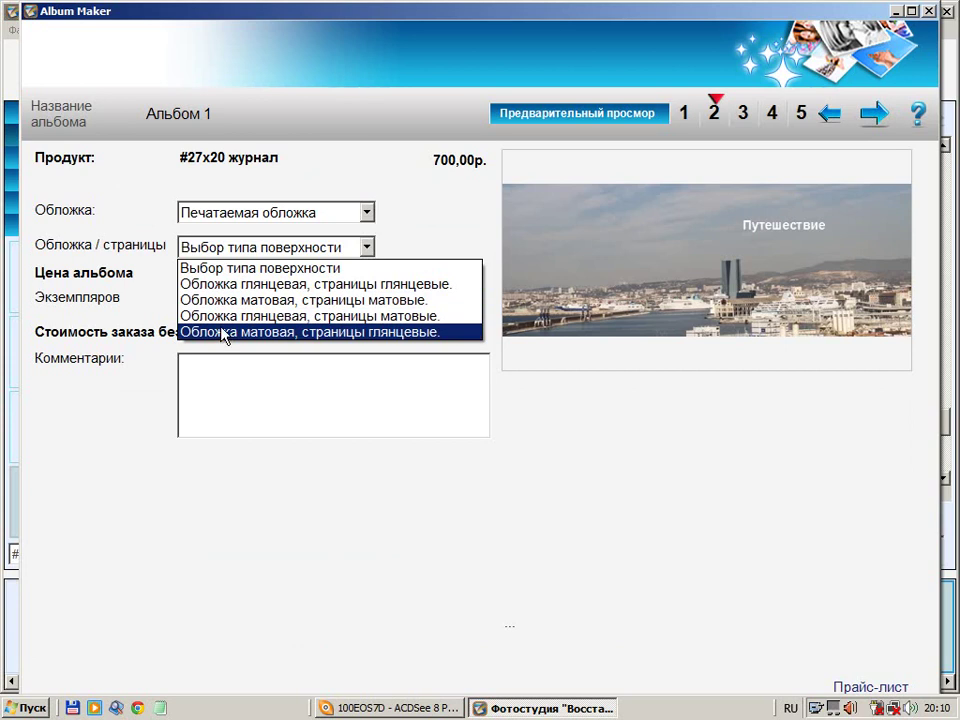
{"action": "left_click", "coordinate": [222, 332]}
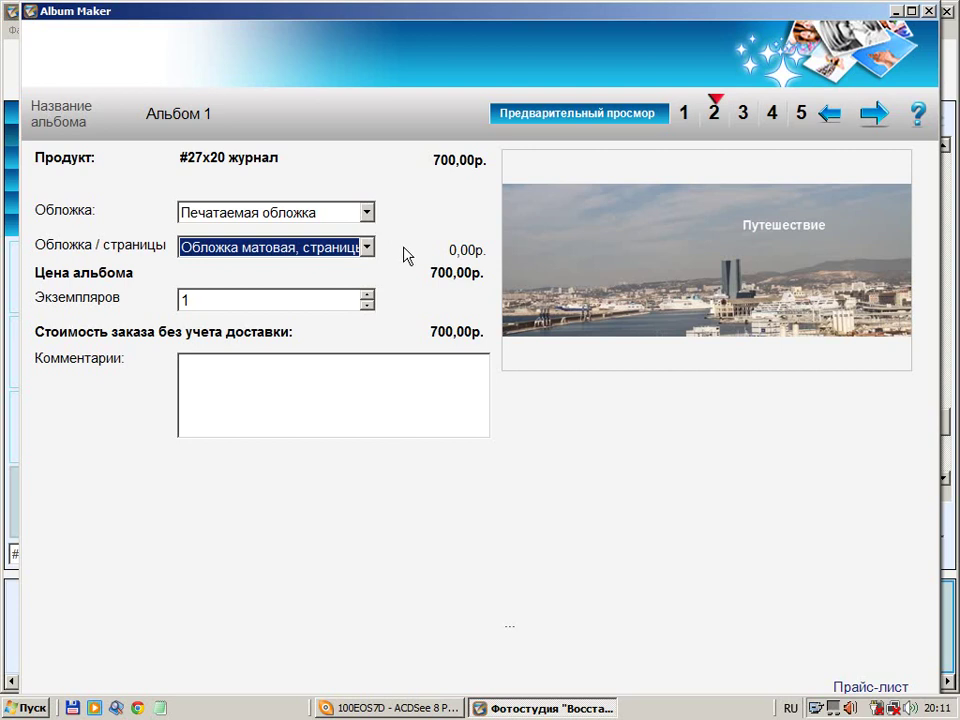
Keep Экземпляров at 1, click into the comment field, and continue to file sending
{"action": "left_click", "coordinate": [367, 294]}
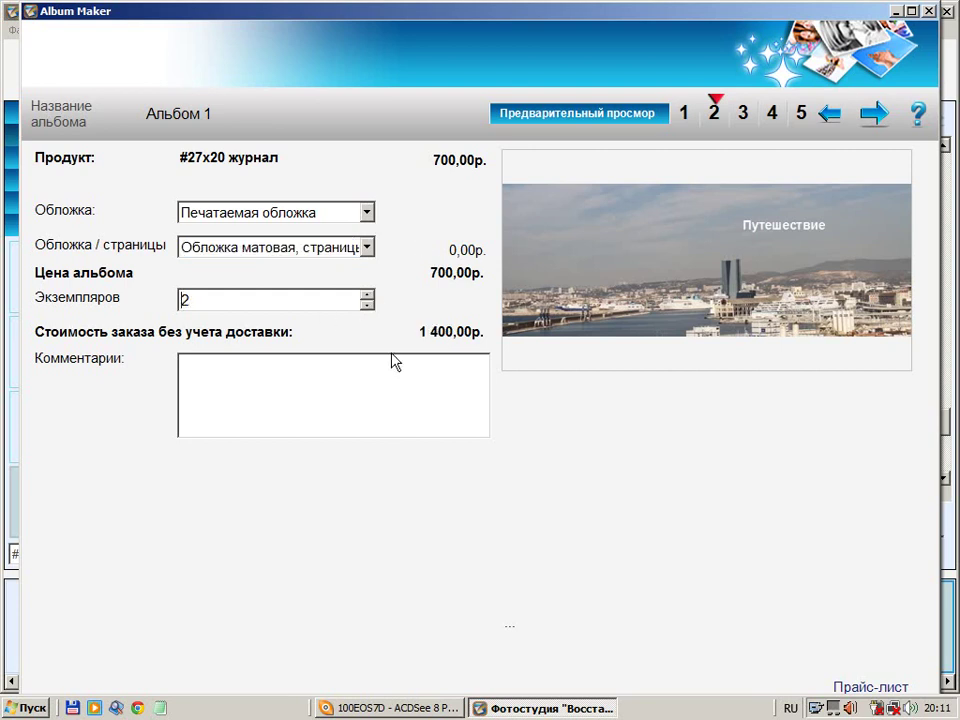
{"action": "left_click", "coordinate": [367, 305]}
{"action": "left_click", "coordinate": [232, 369]}
{"action": "left_click", "coordinate": [873, 117]}
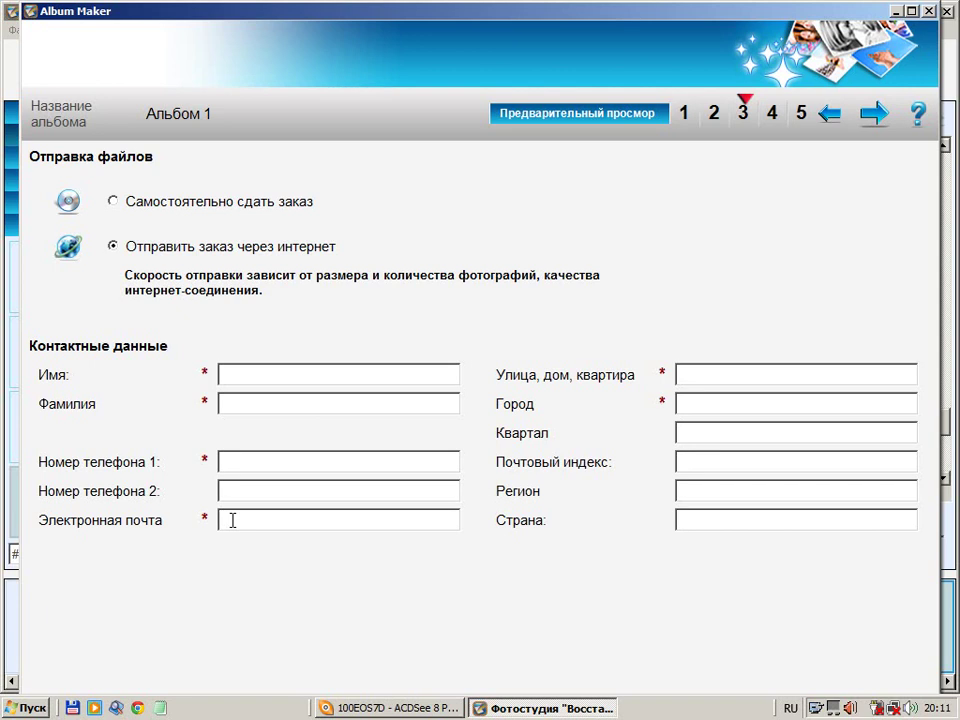
Enter the customer's first name, surname and first phone number in the contact form
{"action": "left_click", "coordinate": [251, 373]}
{"action": "type", "text": "Иван"}
{"action": "left_click", "coordinate": [233, 403]}
{"action": "type", "text": "Иванов"}
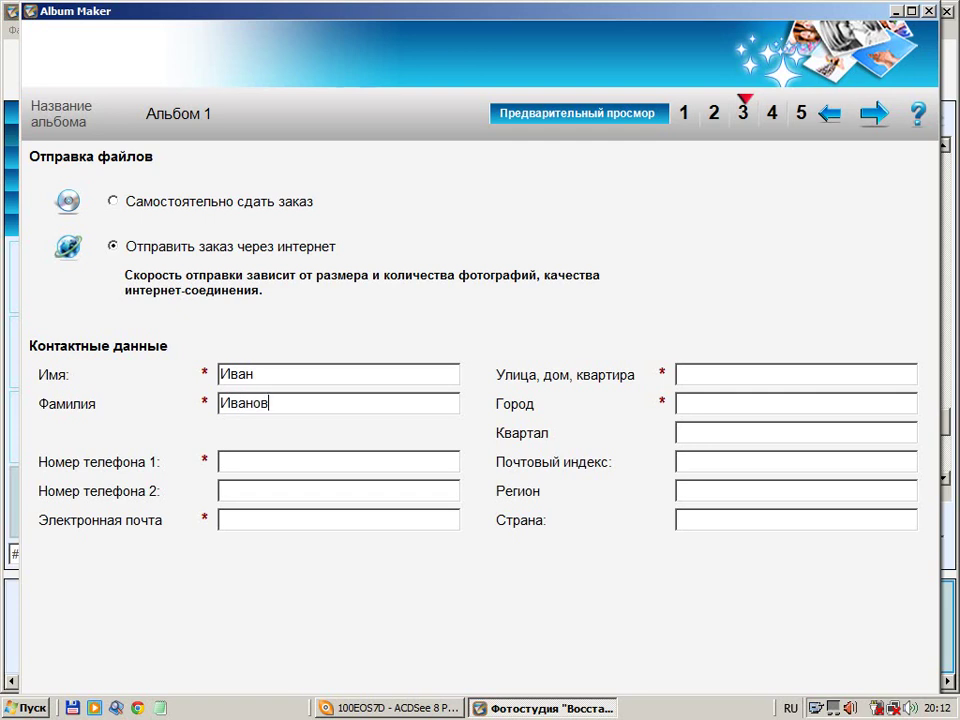
{"action": "left_click", "coordinate": [261, 461]}
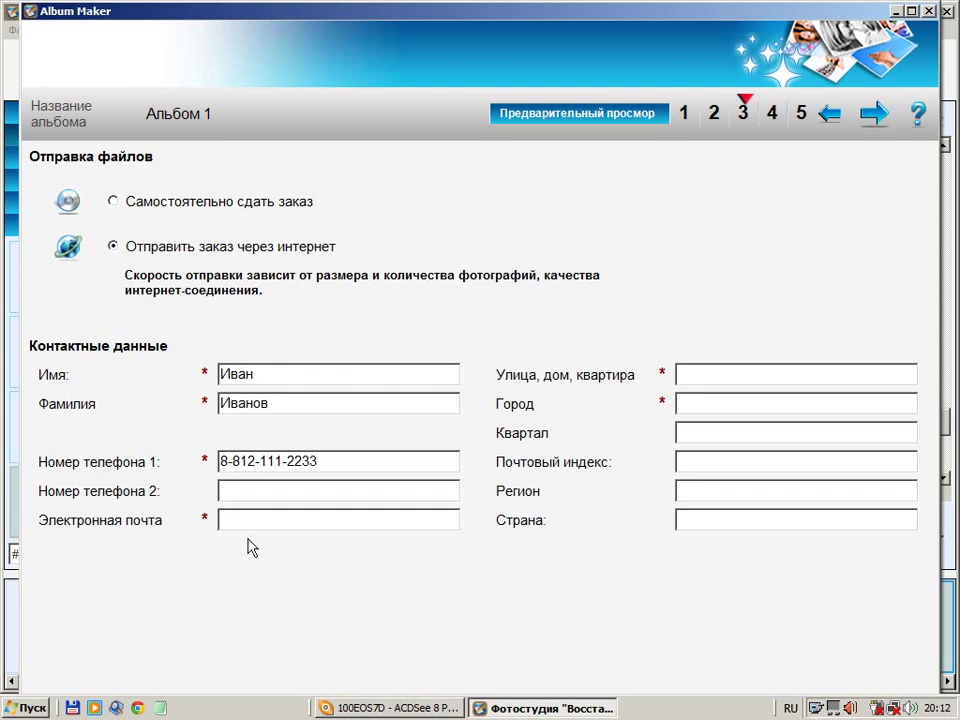
Switch keyboard input to English and enter the customer's e-mail address in Электронная почта
{"action": "left_click", "coordinate": [790, 708]}
{"action": "left_click", "coordinate": [792, 641]}
{"action": "left_click", "coordinate": [231, 520]}
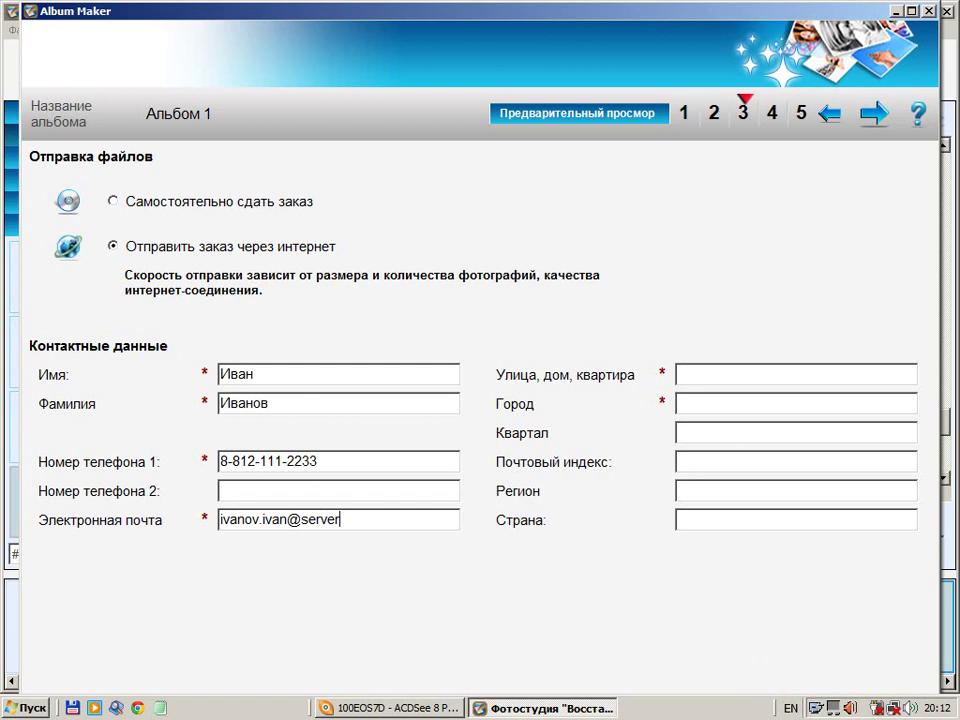
{"action": "left_click", "coordinate": [711, 375]}
{"action": "left_click", "coordinate": [790, 708]}
Switch input to Russian and type the customer's street address and city
{"action": "left_click", "coordinate": [815, 665]}
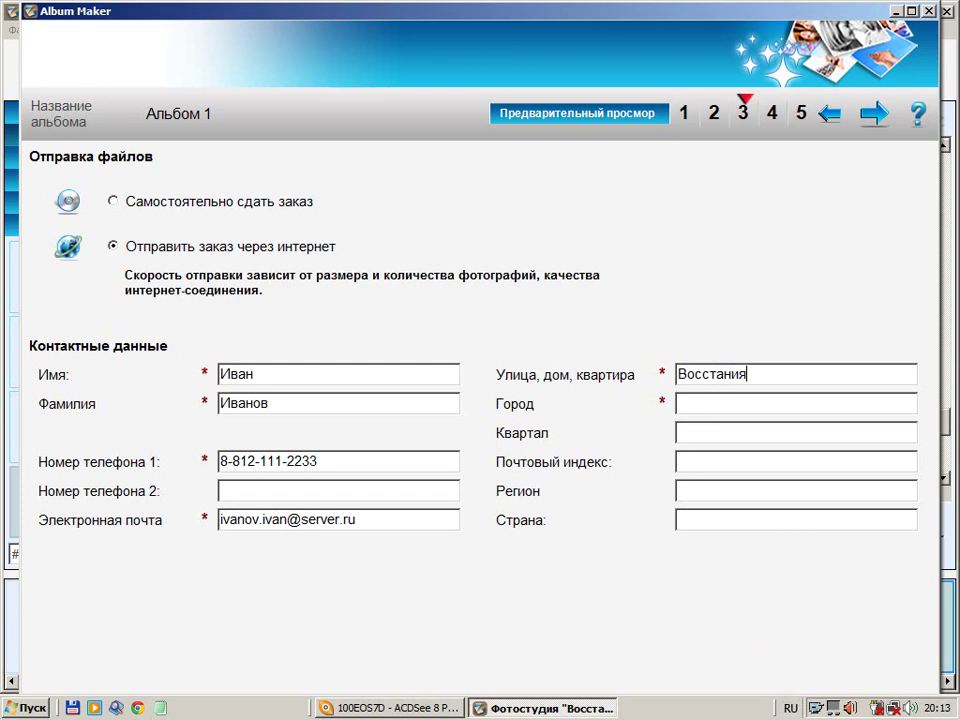
{"action": "left_click", "coordinate": [716, 405]}
{"action": "type", "text": "Санкт-Петербу"}
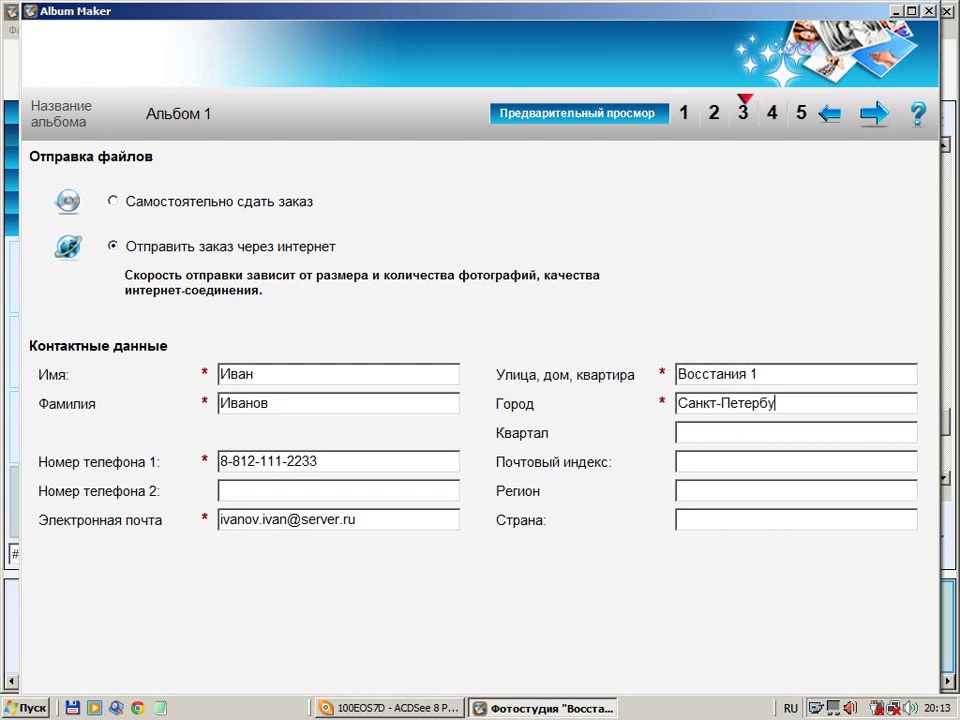
{"action": "type", "text": "рг"}
On delivery and payment, pick EMS Почта России 300р, then switch to Самостоятельно забрать
{"action": "left_click", "coordinate": [876, 116]}
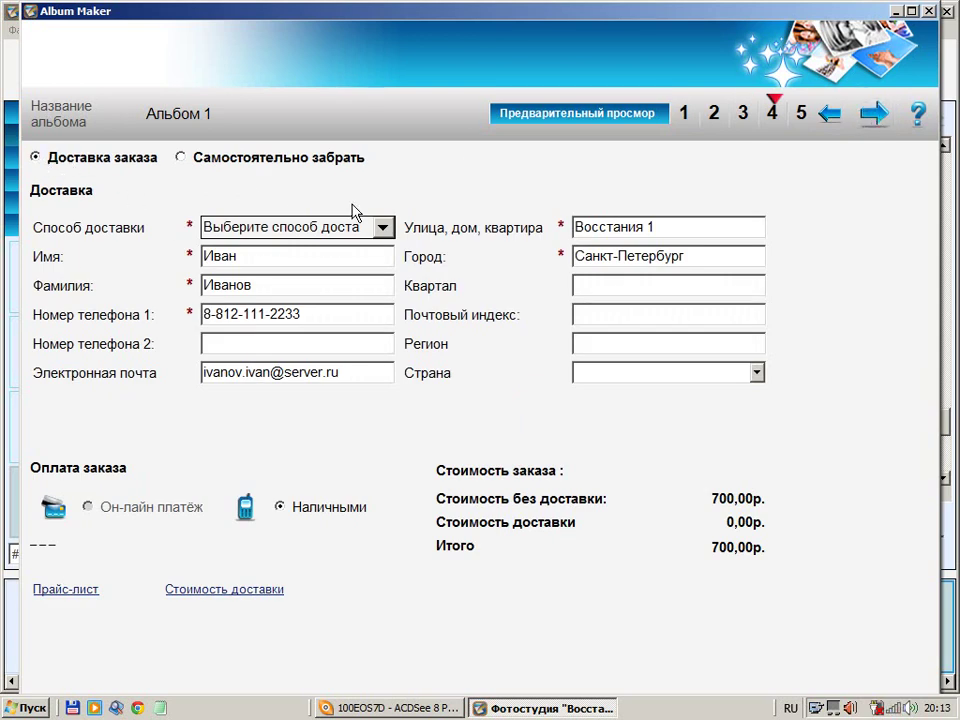
{"action": "left_click", "coordinate": [386, 227]}
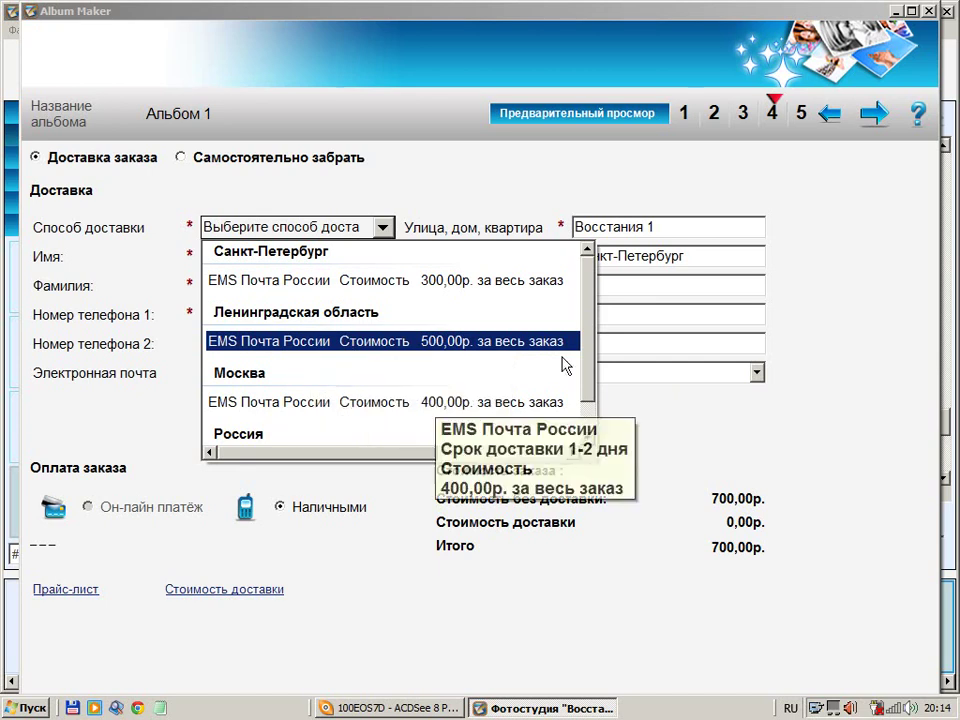
{"action": "left_click_drag", "start_coordinate": [585, 328], "coordinate": [589, 306]}
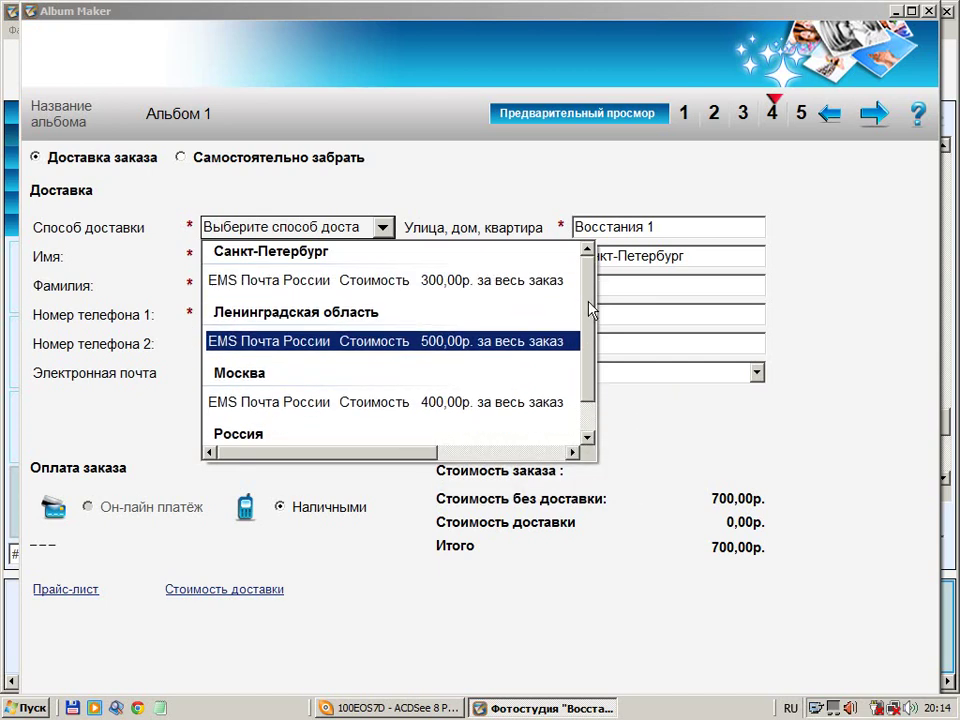
{"action": "left_click", "coordinate": [238, 188]}
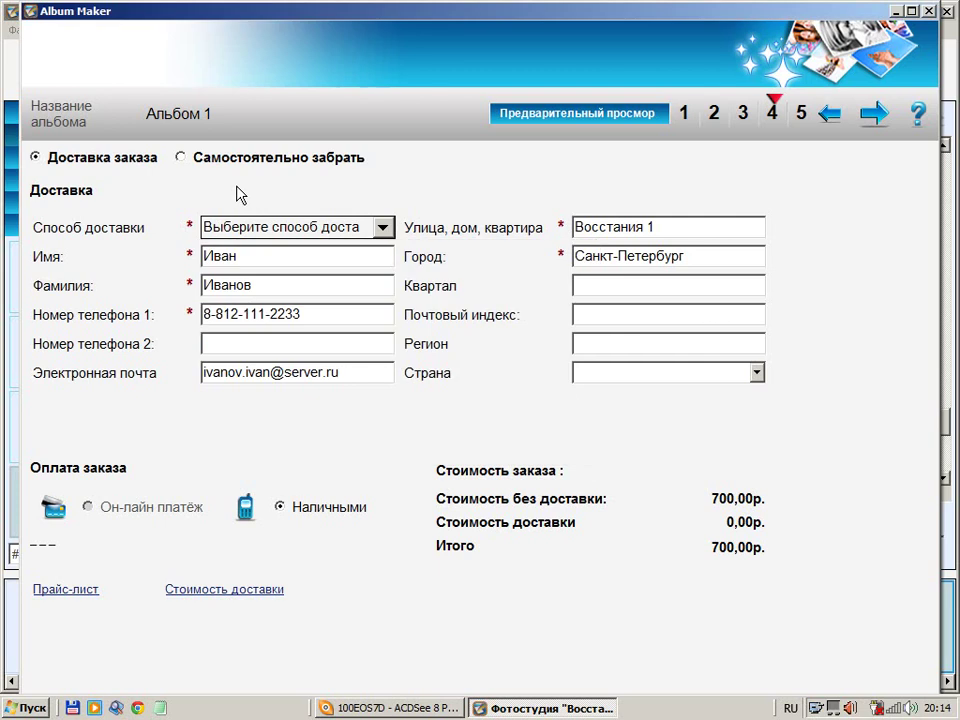
{"action": "left_click", "coordinate": [383, 228]}
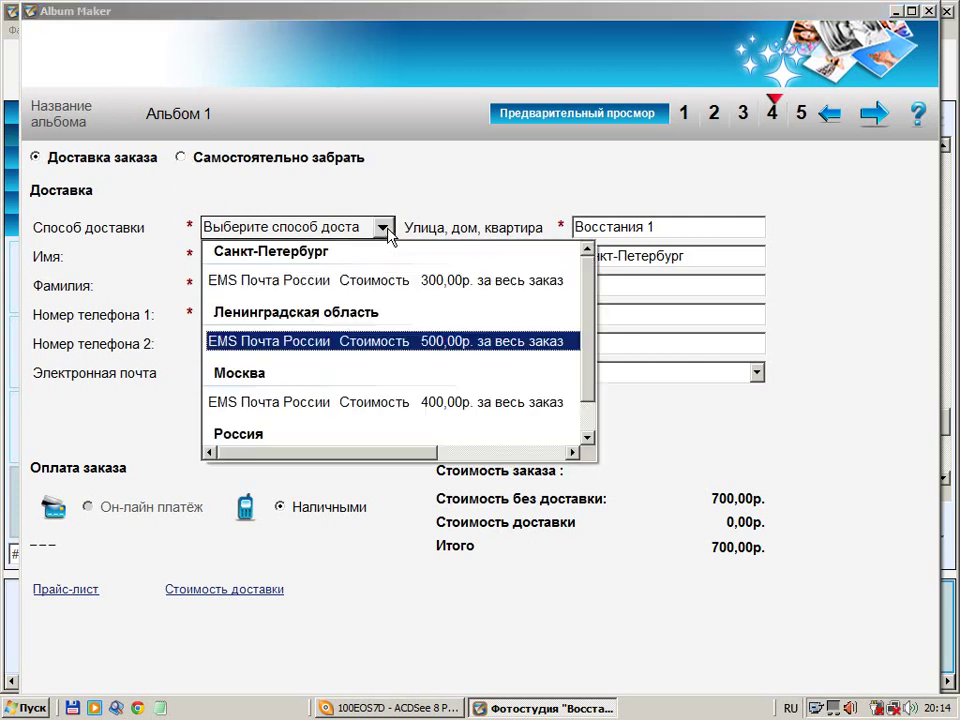
{"action": "left_click", "coordinate": [406, 282]}
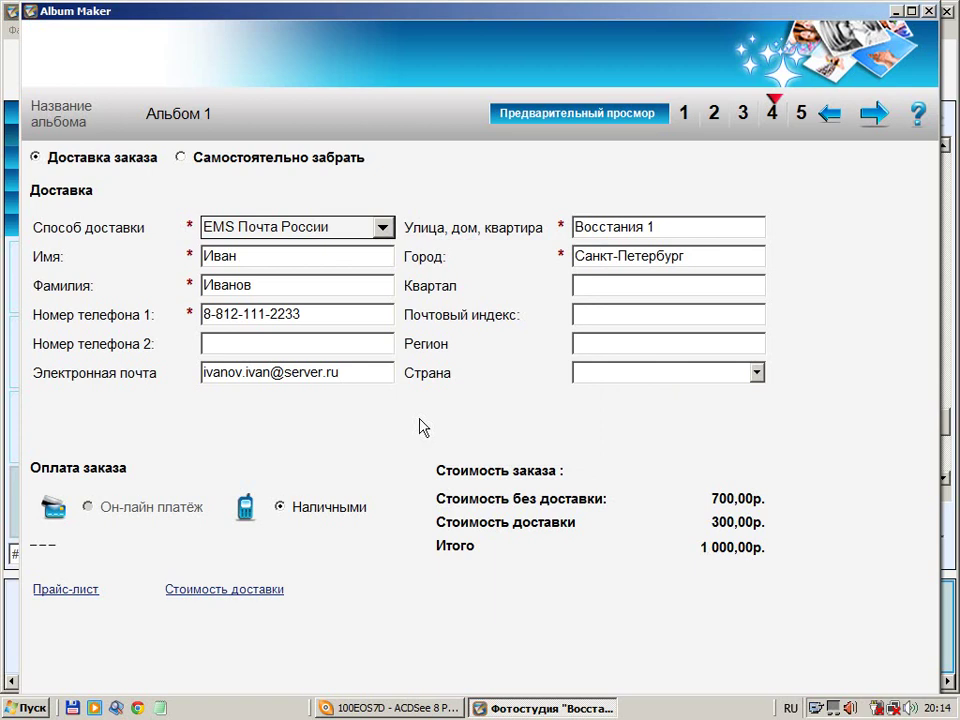
{"action": "left_click", "coordinate": [181, 158]}
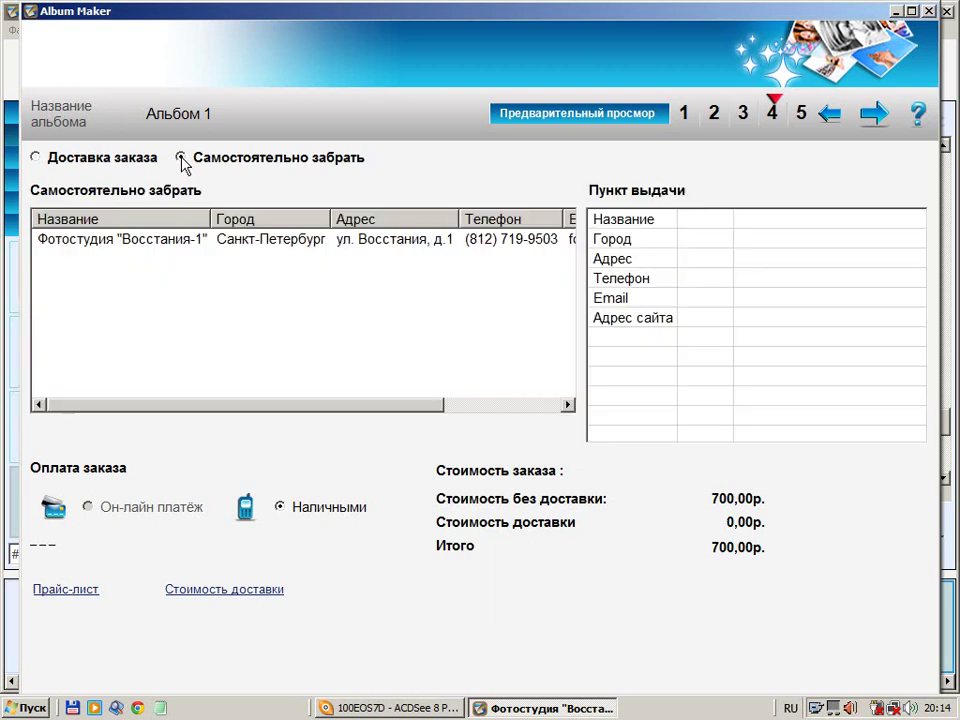
Select Фотостудия "Восстания-1" as the pickup point and bring up its confirmation dialog
{"action": "left_click", "coordinate": [183, 242]}
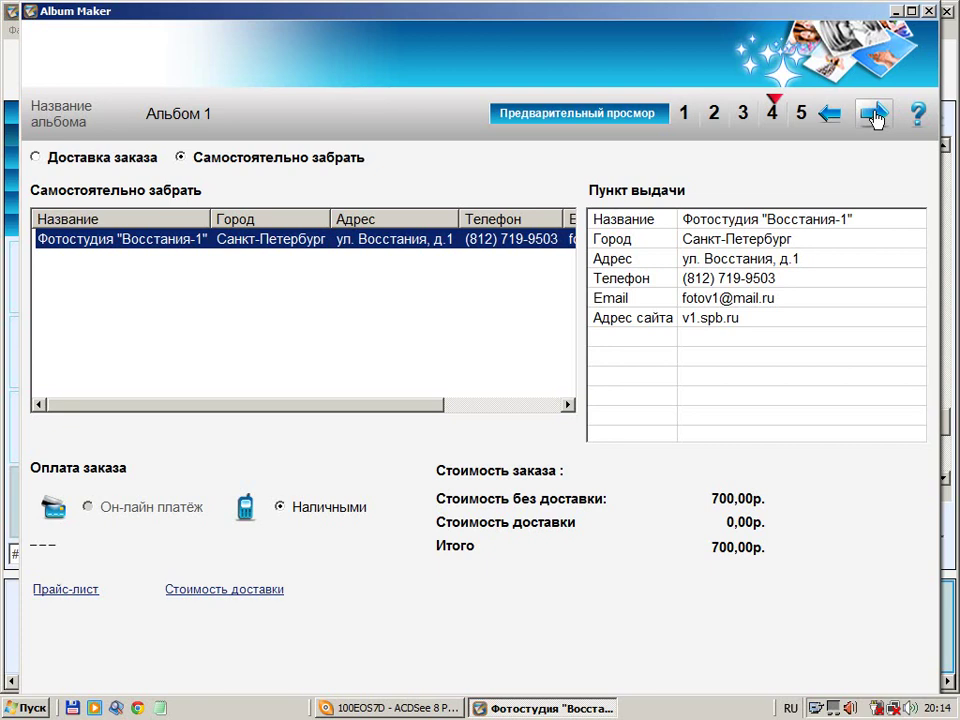
{"action": "left_click", "coordinate": [875, 118]}
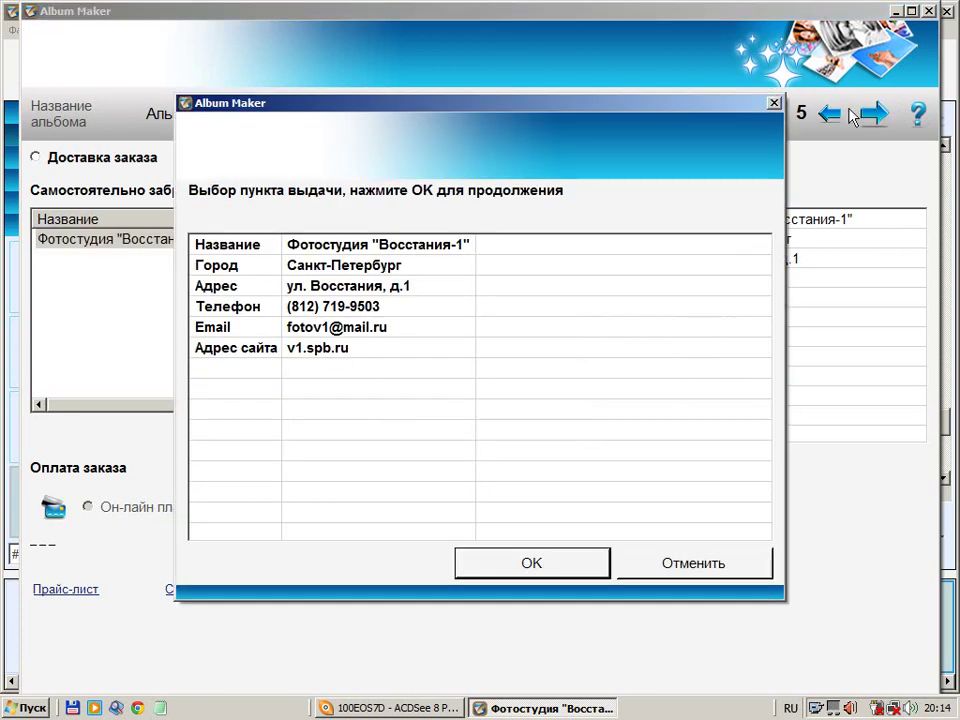
Confirm the pickup point with OK so the order starts uploading
{"action": "left_click", "coordinate": [512, 565]}
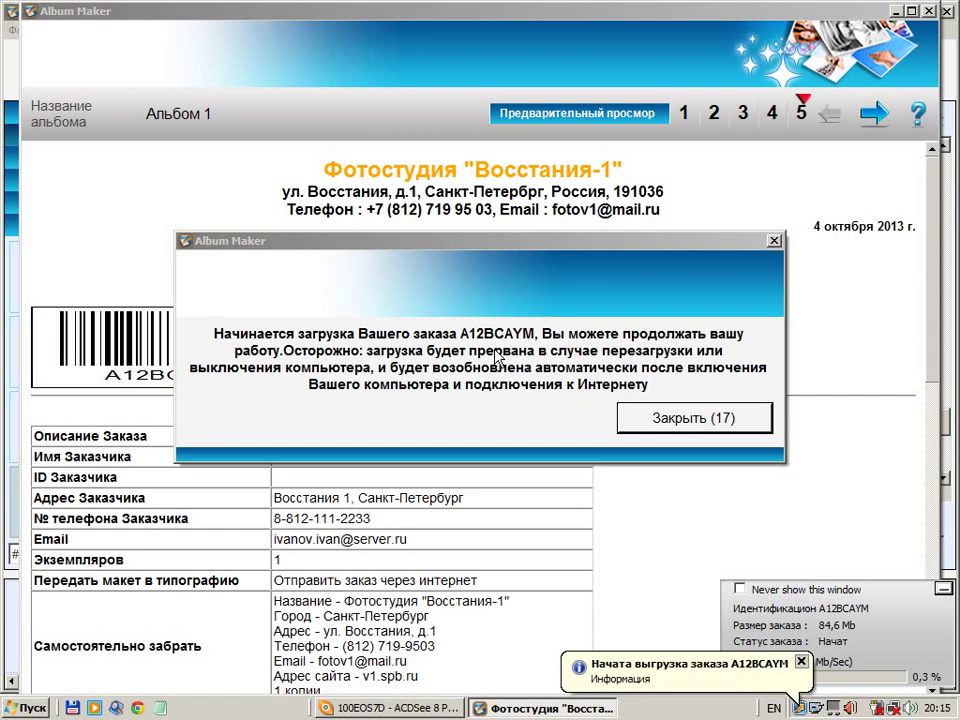
Dismiss the upload-started notice and hide the order upload progress panel
{"action": "left_click", "coordinate": [648, 428]}
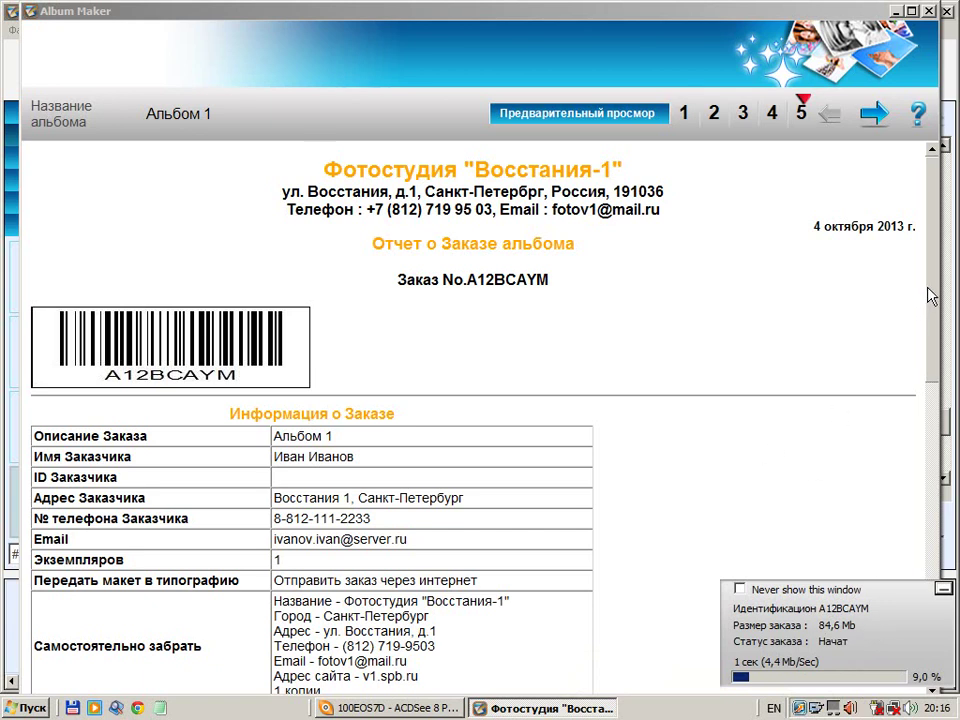
{"action": "left_click_drag", "start_coordinate": [930, 295], "coordinate": [930, 322]}
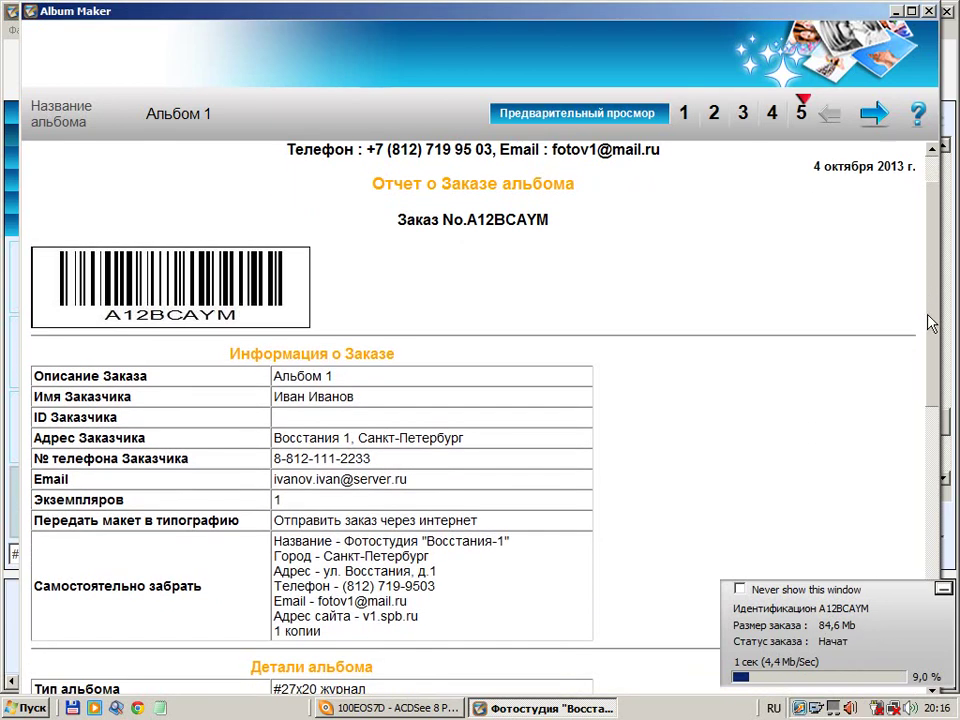
{"action": "left_click", "coordinate": [941, 591]}
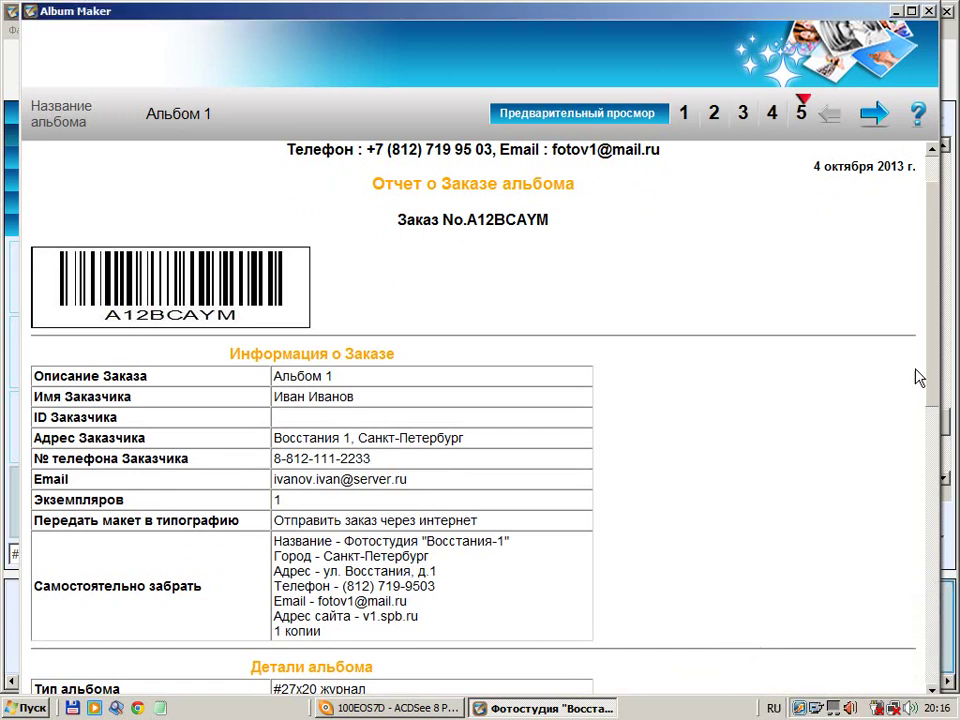
Scroll through the order report, then close the ordering wizard and the program
{"action": "scroll", "coordinate": [930, 400], "scroll_direction": "down", "scroll_amount": 3}
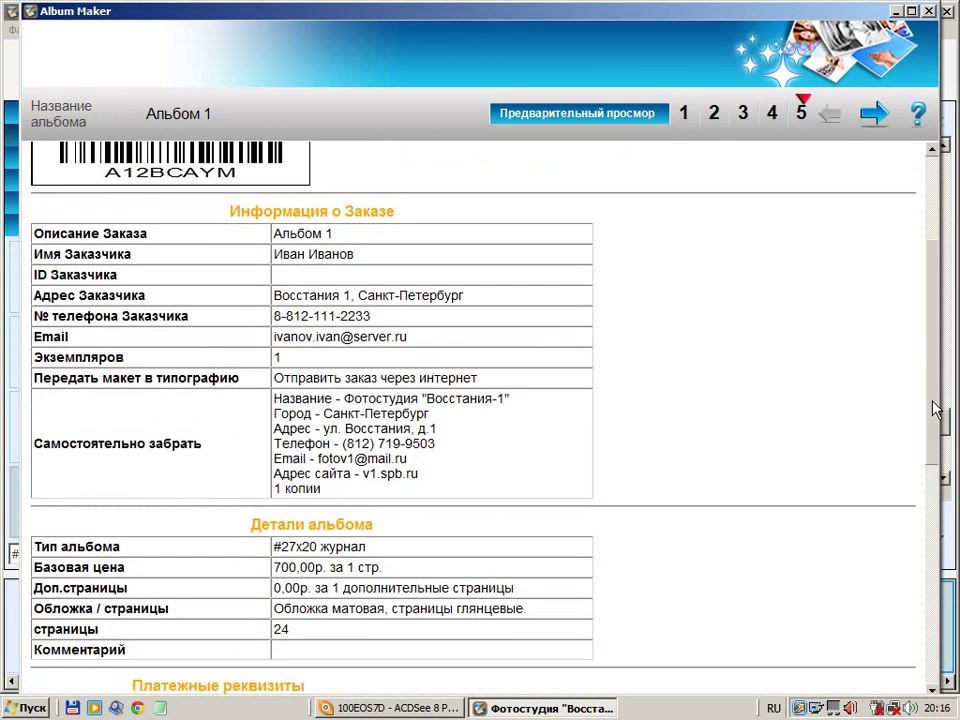
{"action": "left_click_drag", "start_coordinate": [935, 410], "coordinate": [935, 515]}
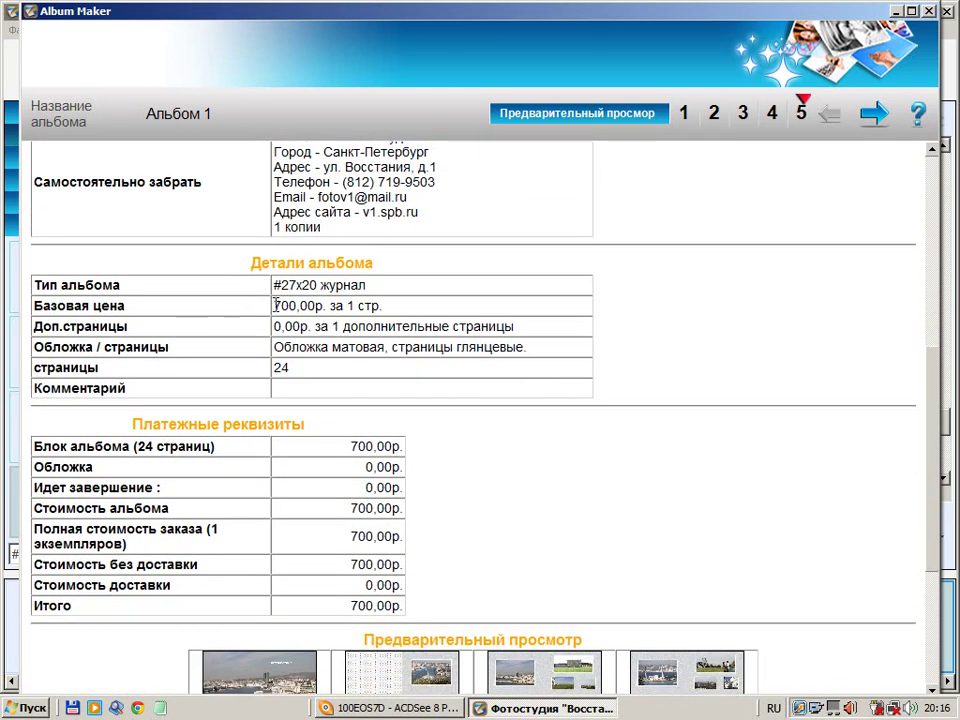
{"action": "left_click_drag", "start_coordinate": [274, 305], "coordinate": [395, 305]}
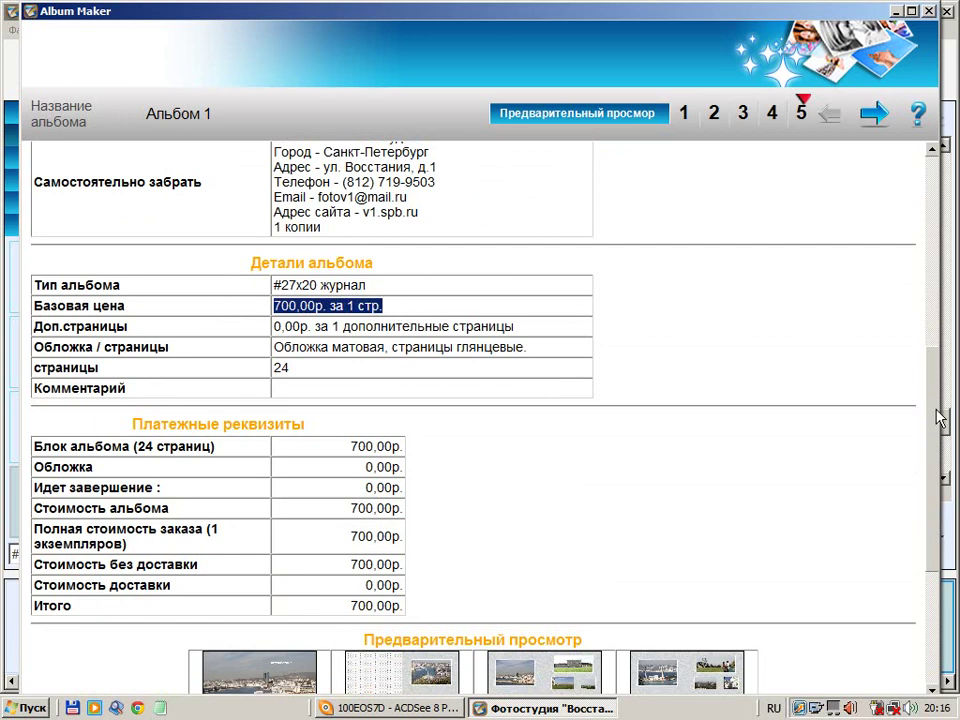
{"action": "left_click_drag", "start_coordinate": [940, 418], "coordinate": [938, 540]}
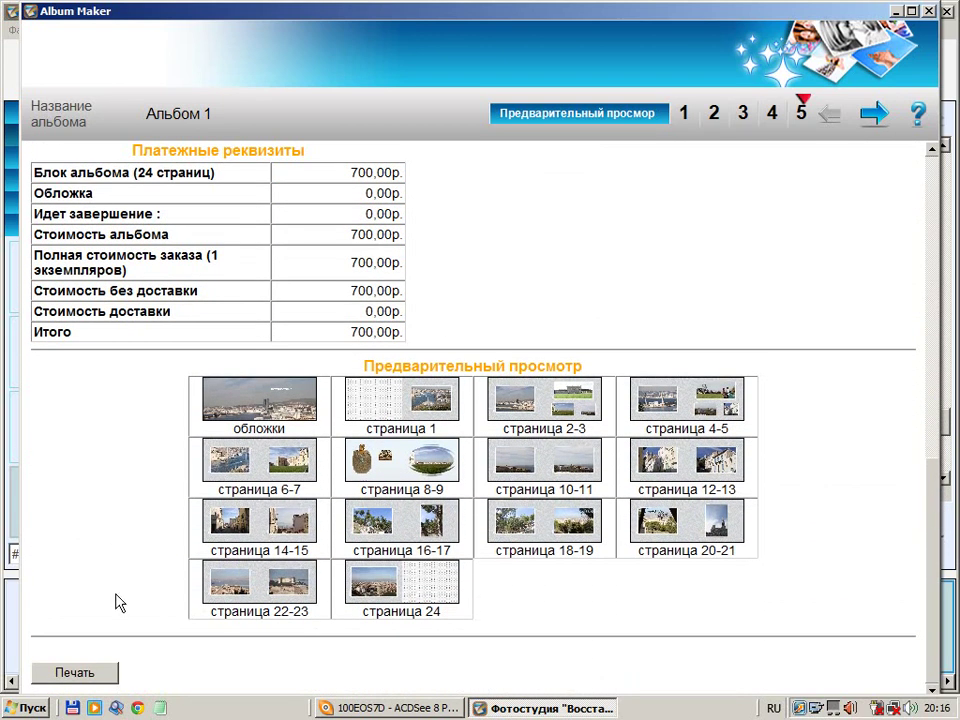
{"action": "left_click", "coordinate": [874, 113]}
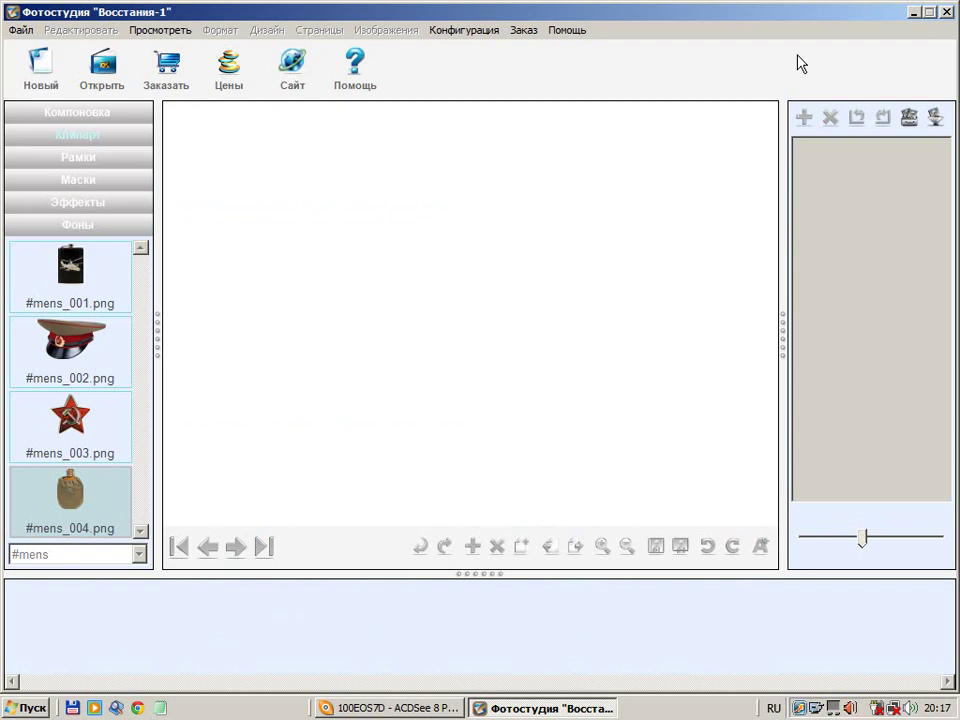
{"action": "left_click", "coordinate": [946, 13]}
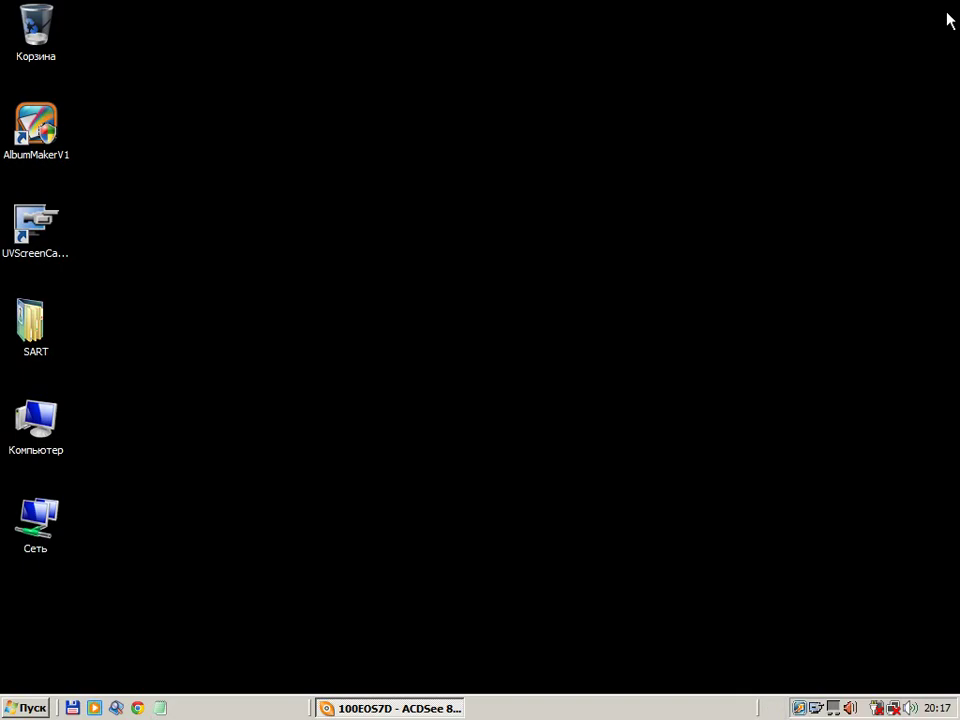